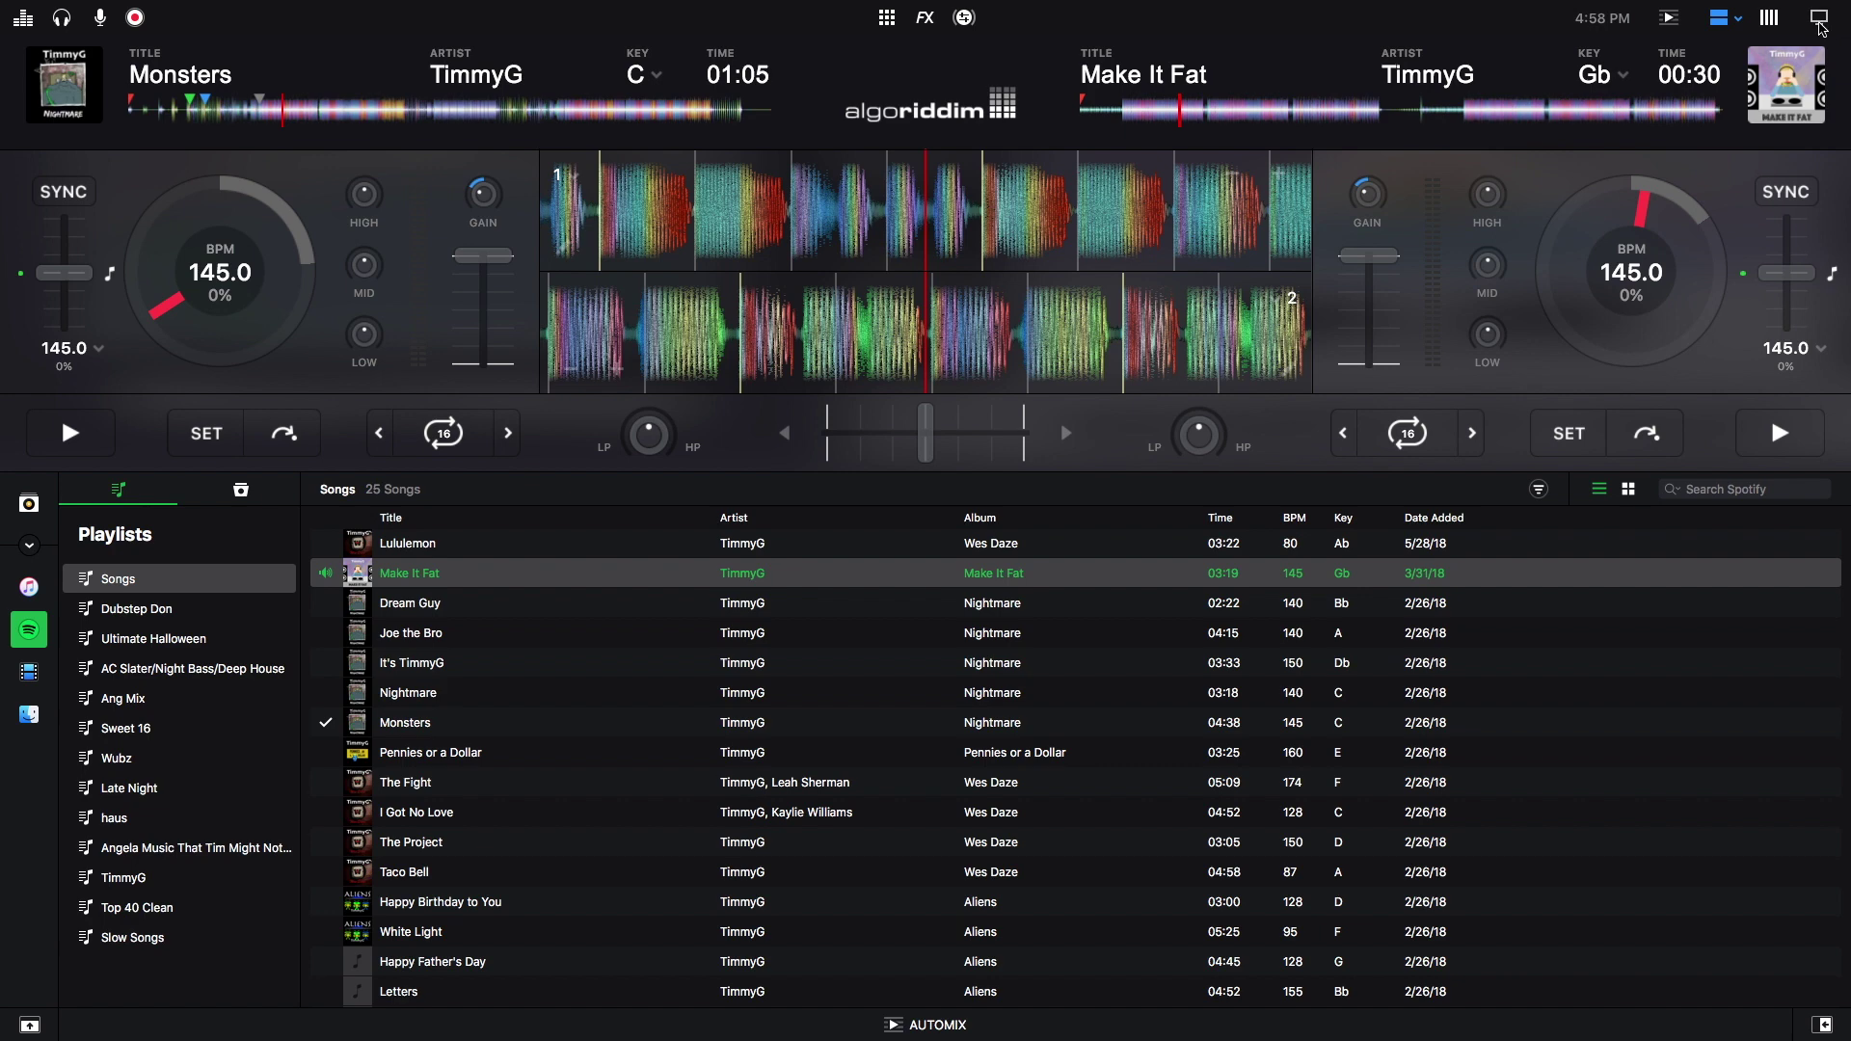
# Step: Switch both decks to video mixing and enlarge the centre video preview with Cue Points panels
pyautogui.click(1820, 26)
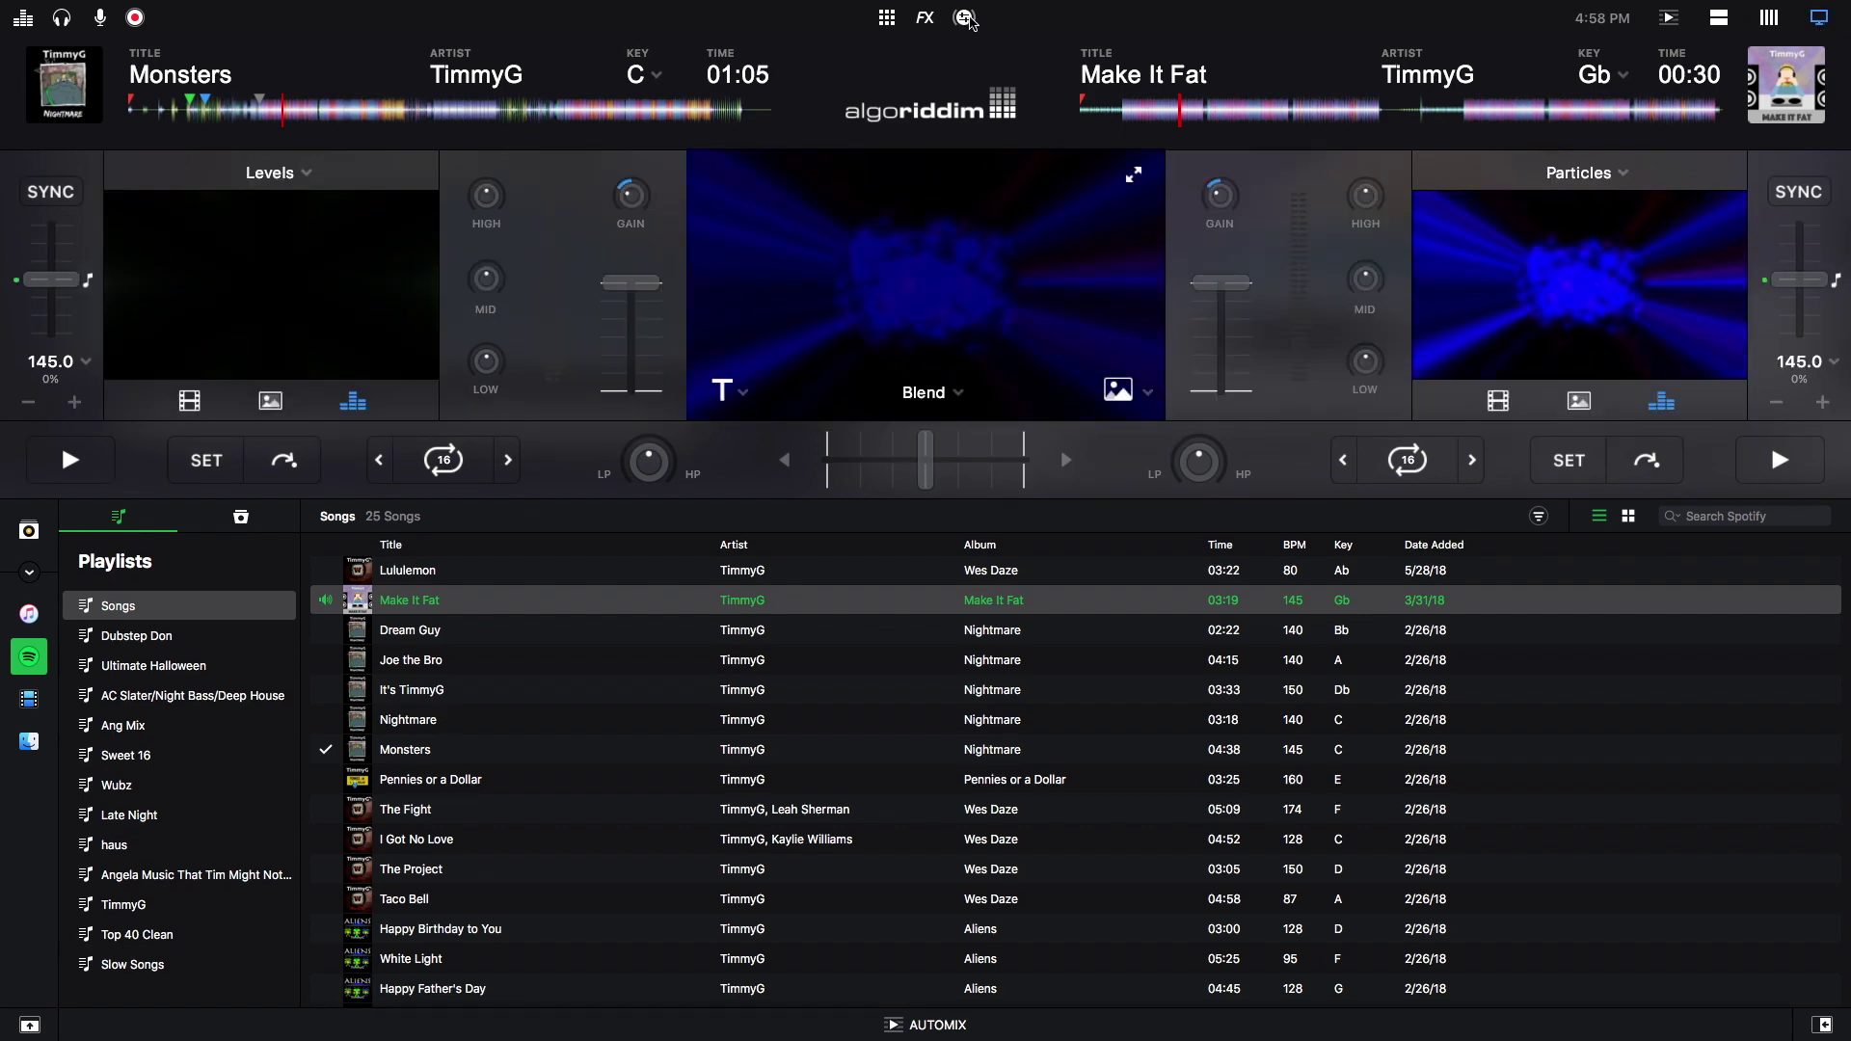
pyautogui.click(964, 18)
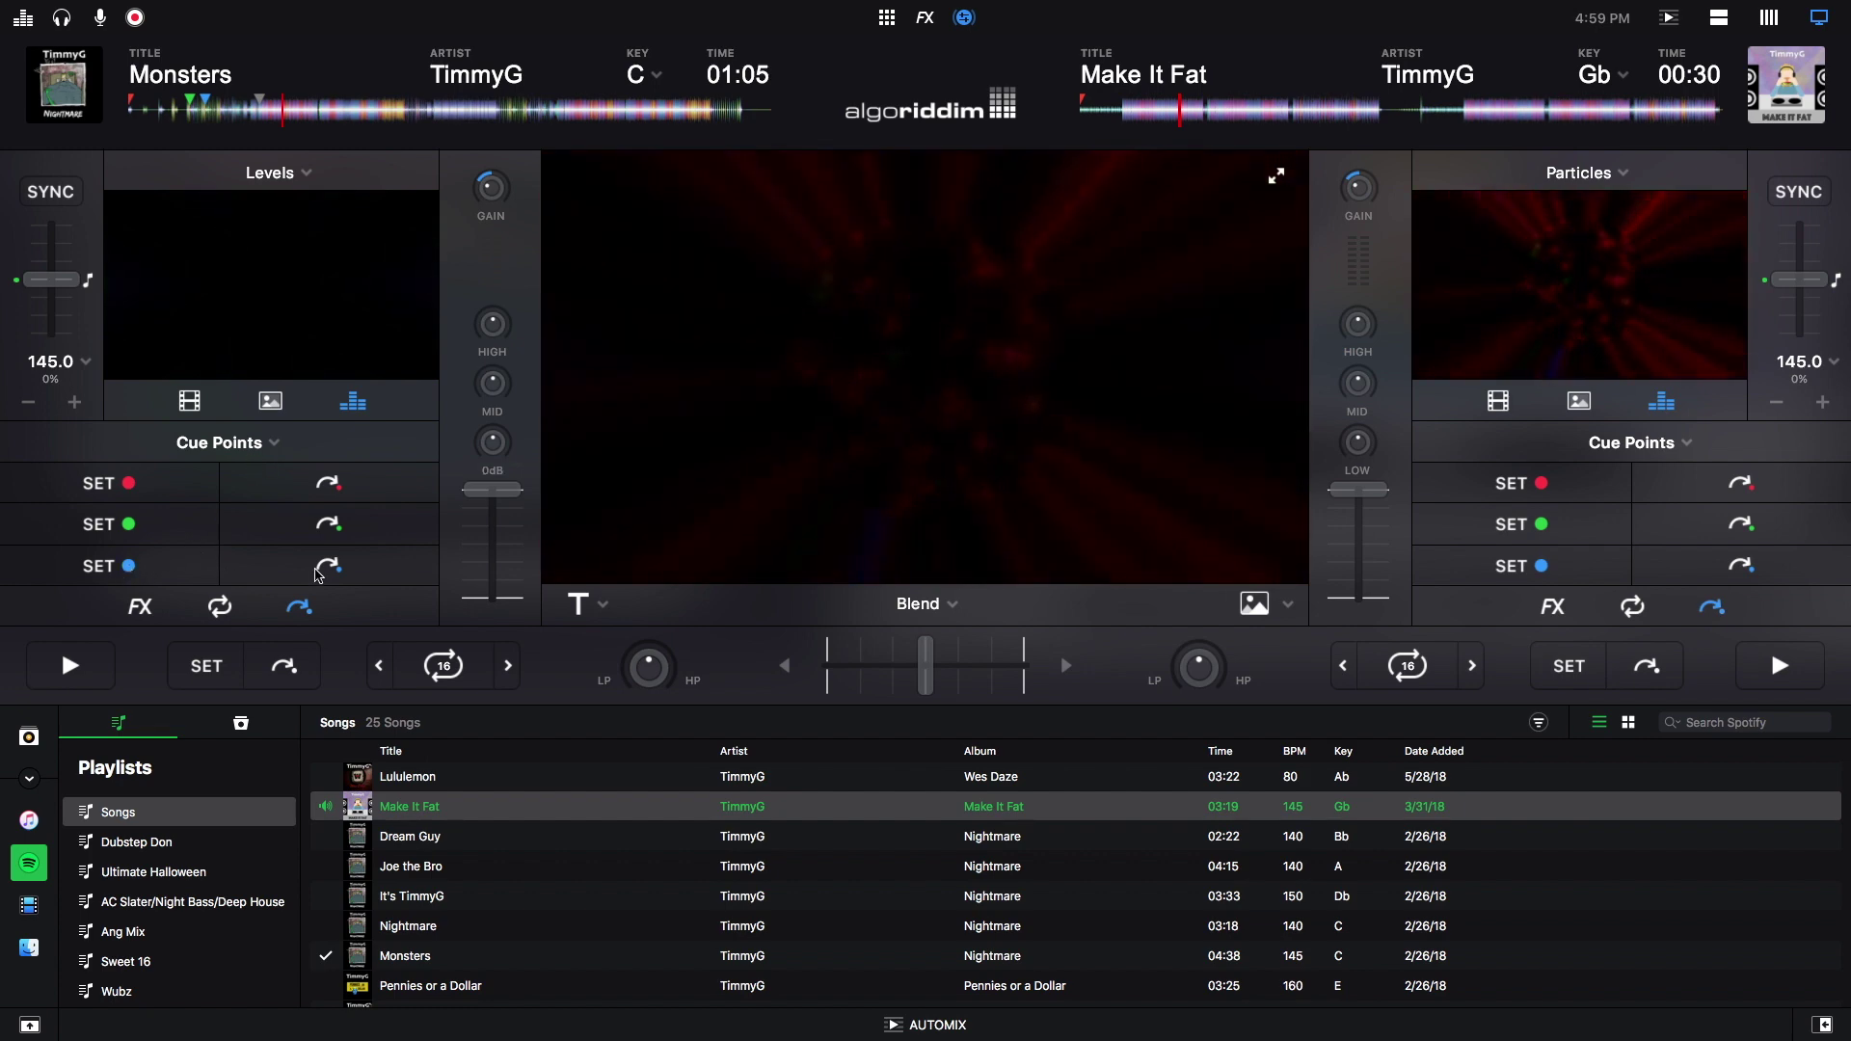
# Step: Return Monsters and Make It Fat to their cue points, play both, and crossfade fully to Make It Fat
pyautogui.click(333, 566)
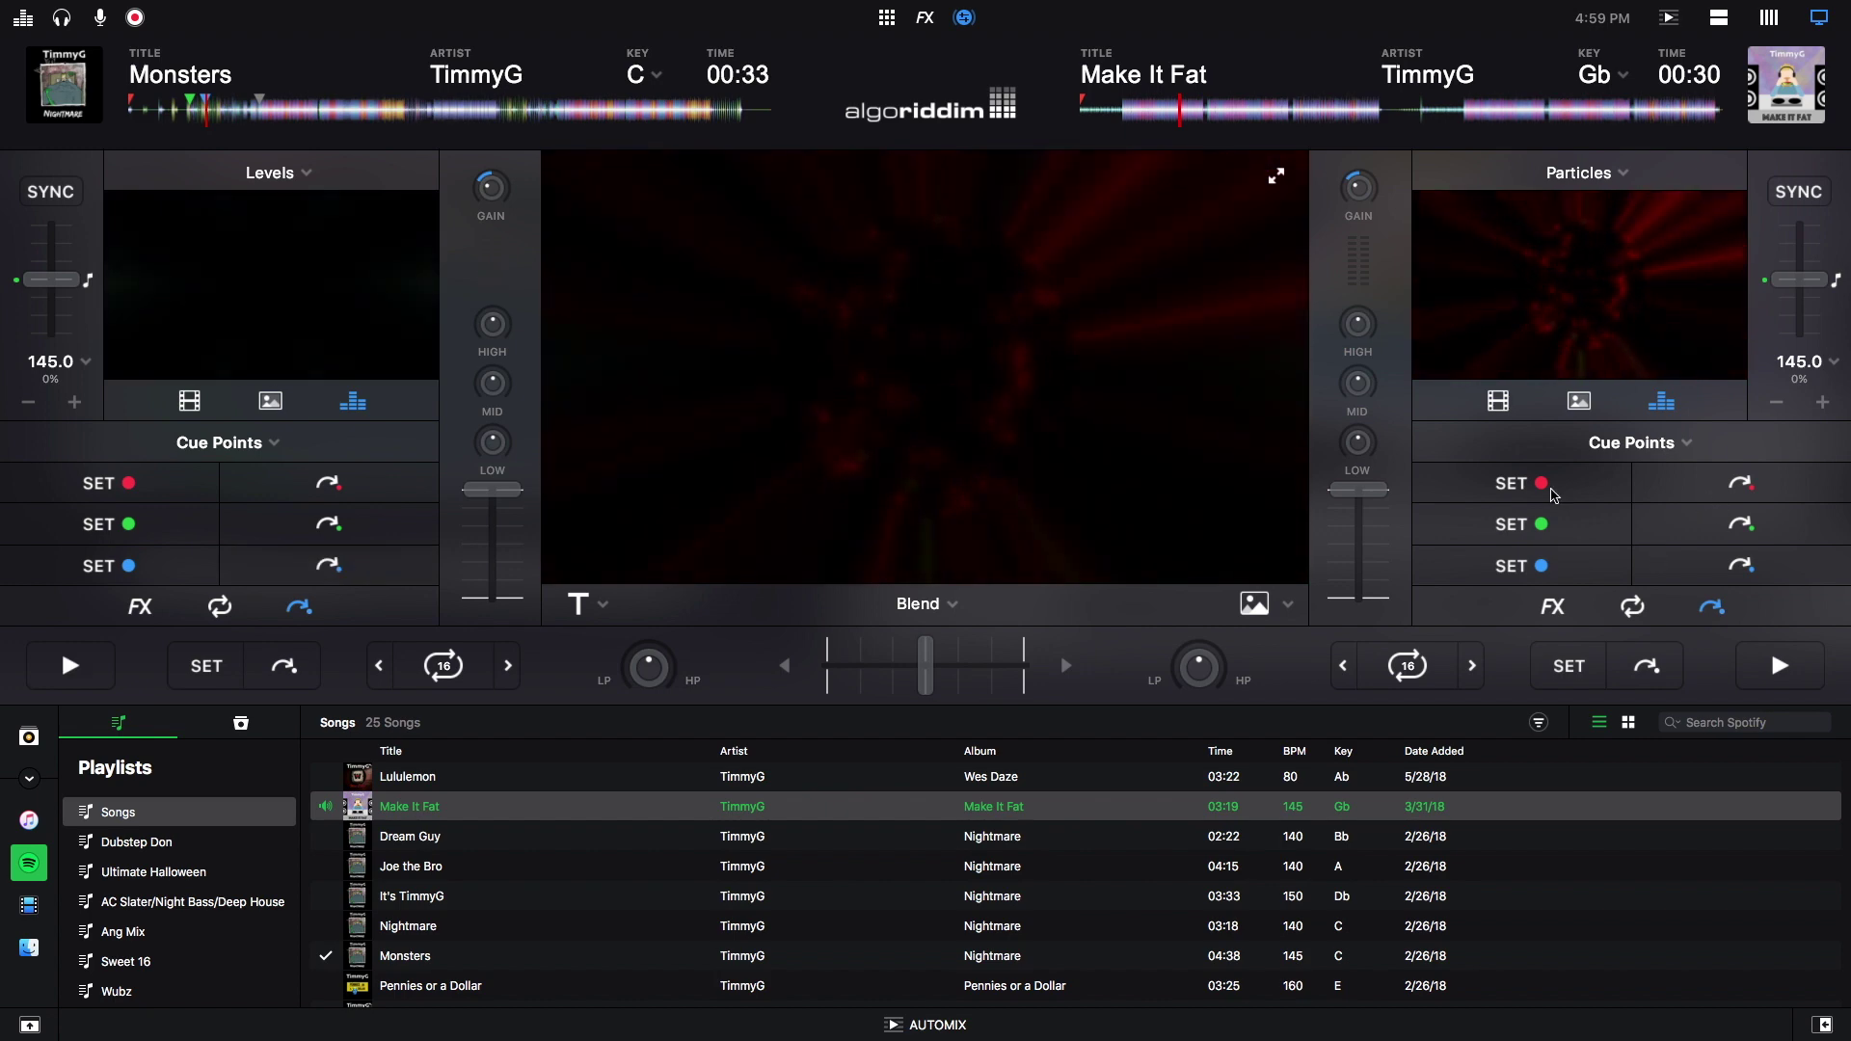
pyautogui.click(1741, 483)
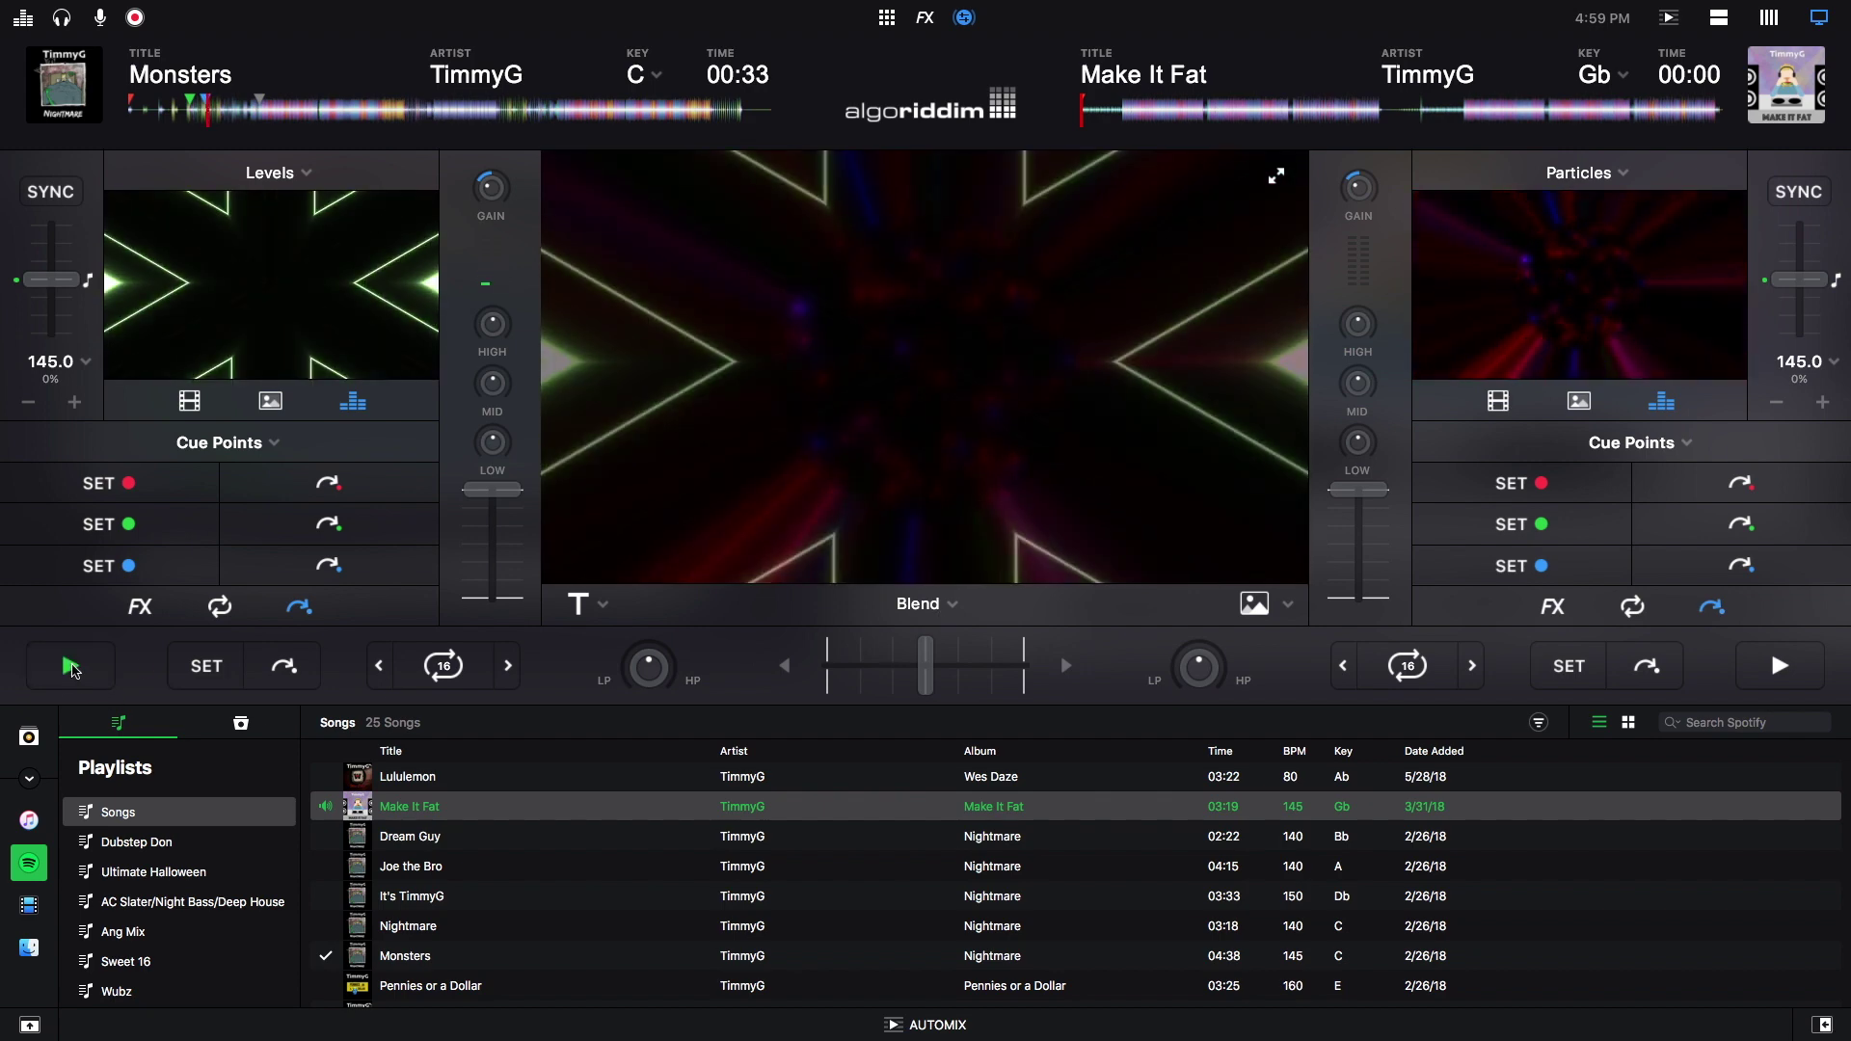
pyautogui.click(70, 665)
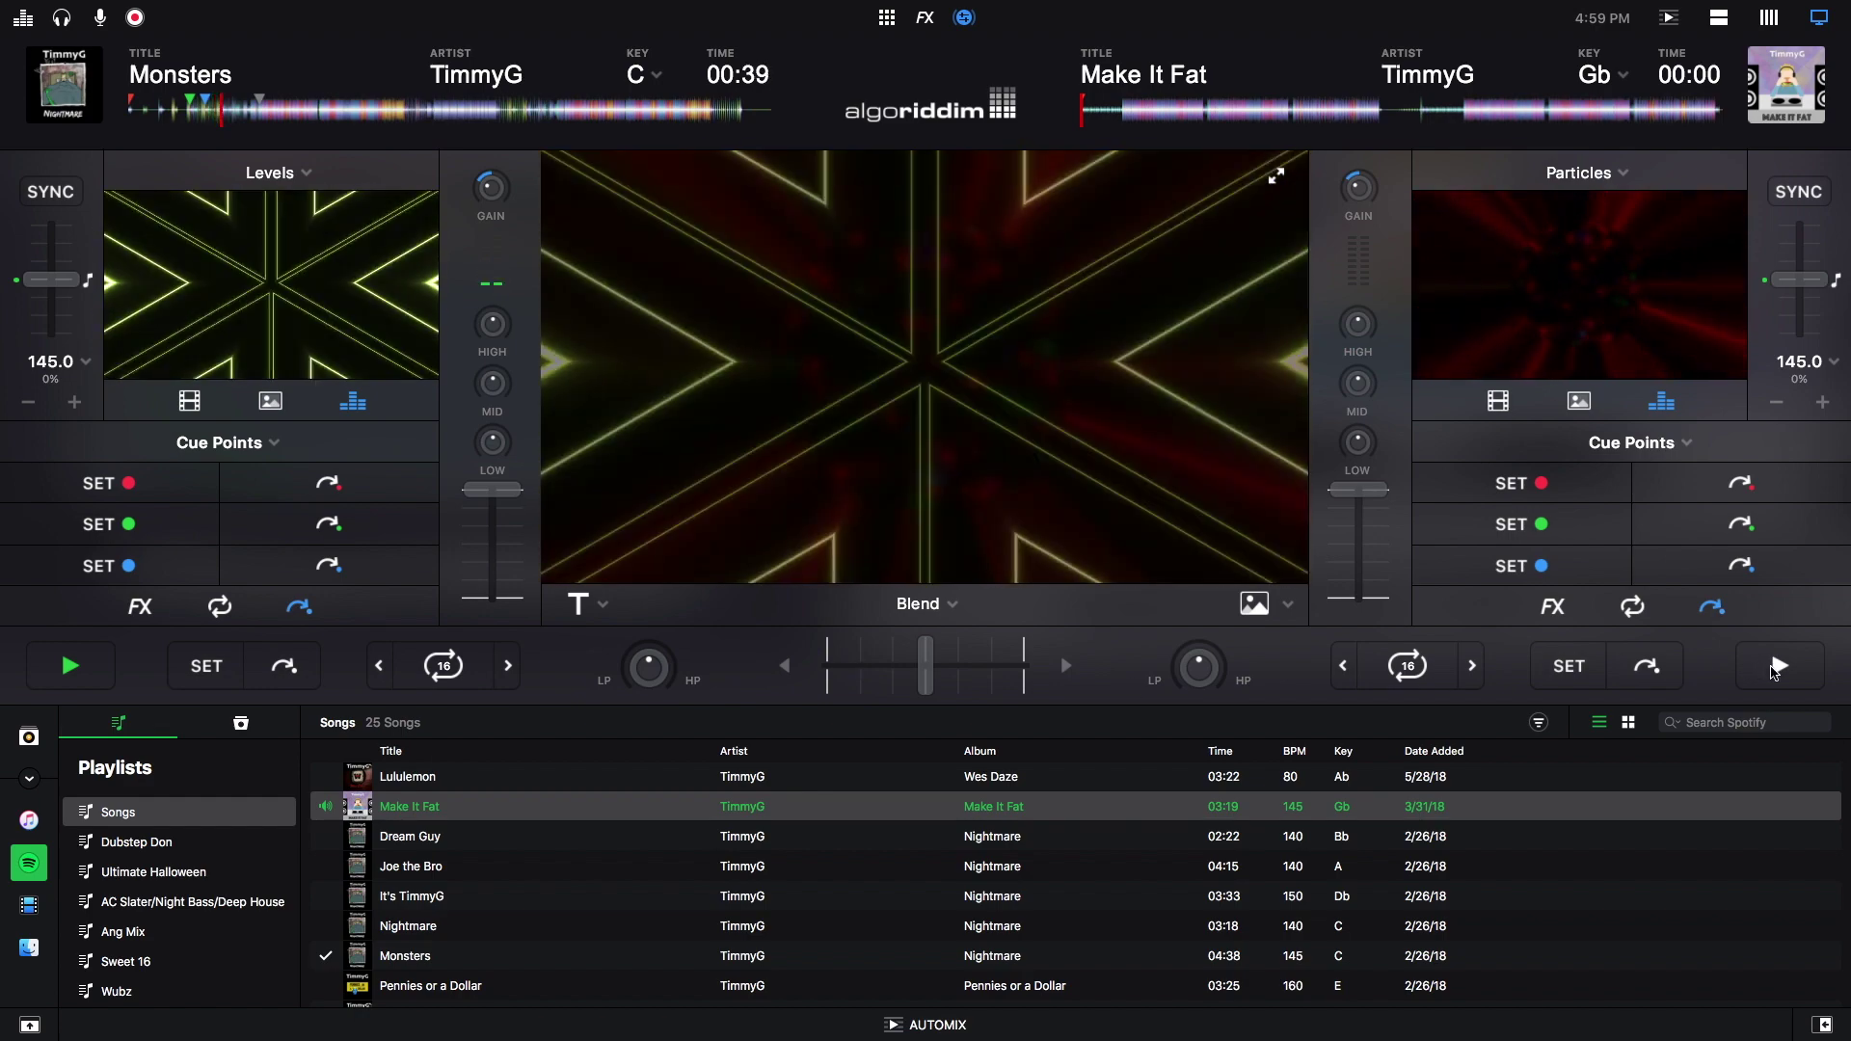
pyautogui.click(1774, 671)
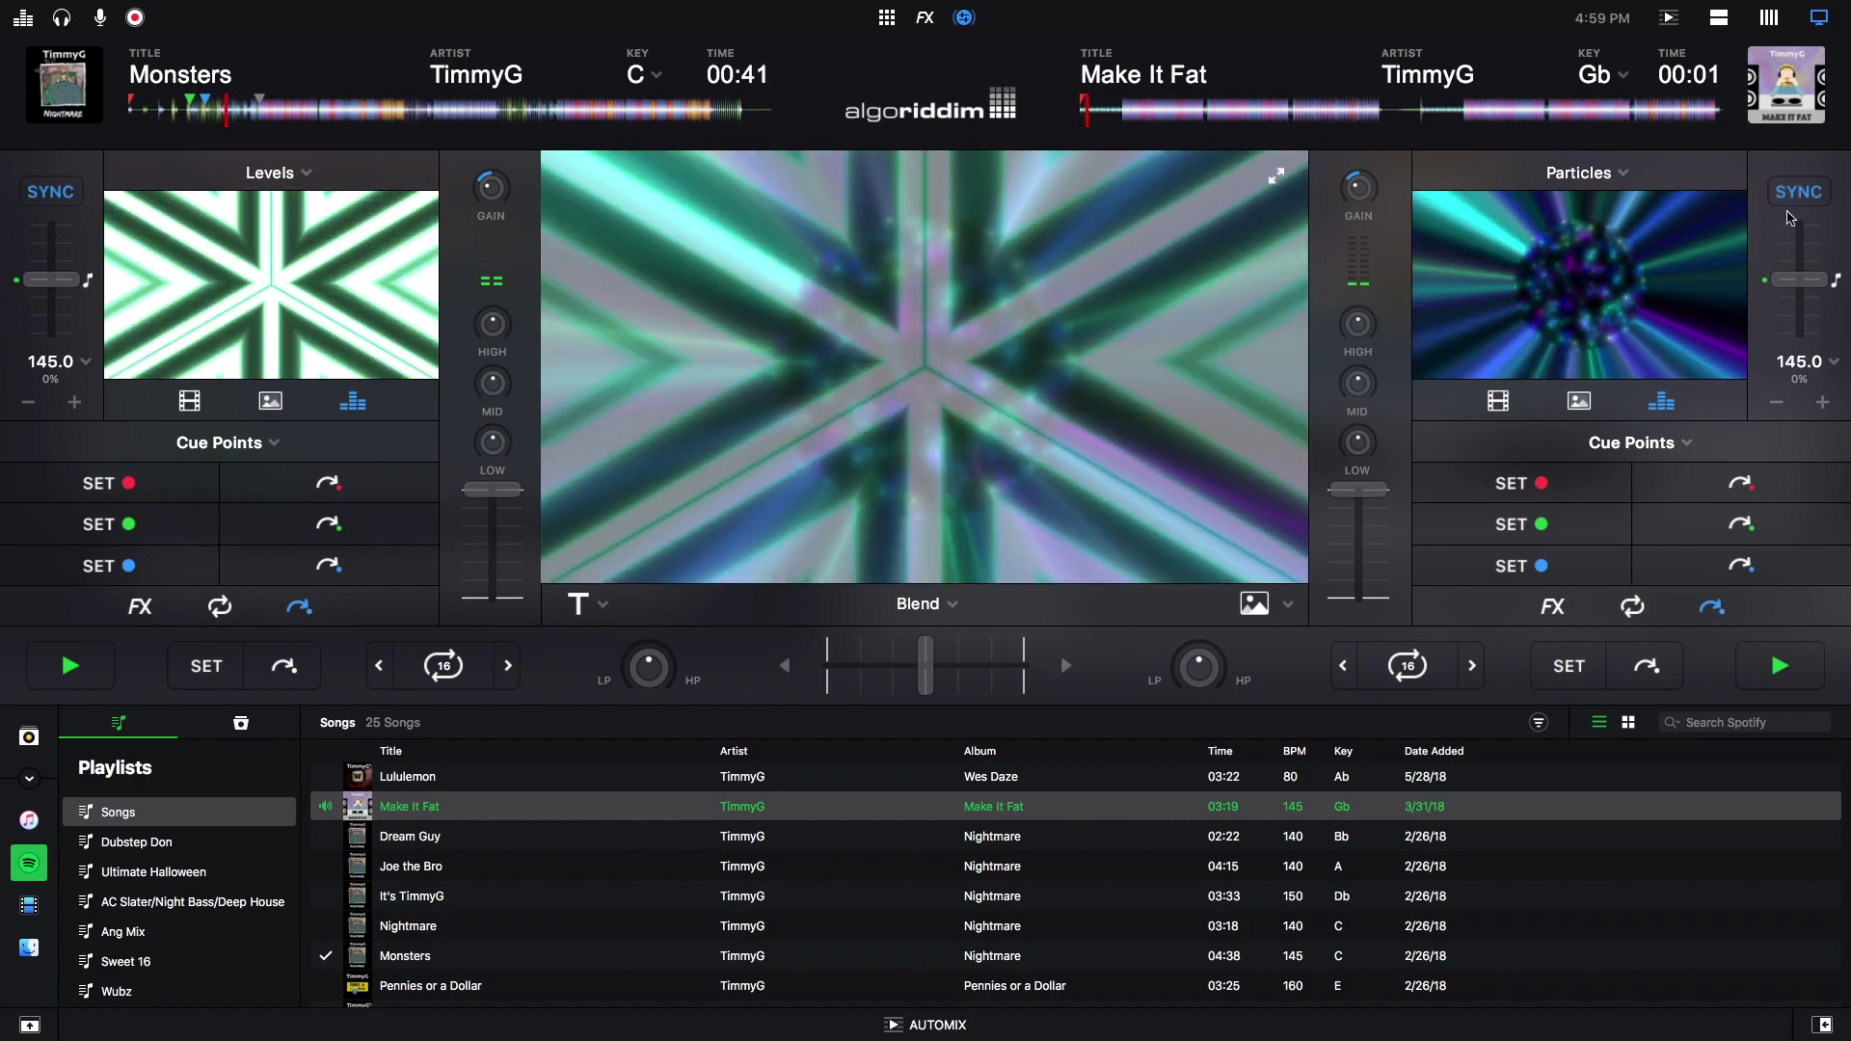
pyautogui.moveTo(930, 666); pyautogui.dragTo(1036, 676)
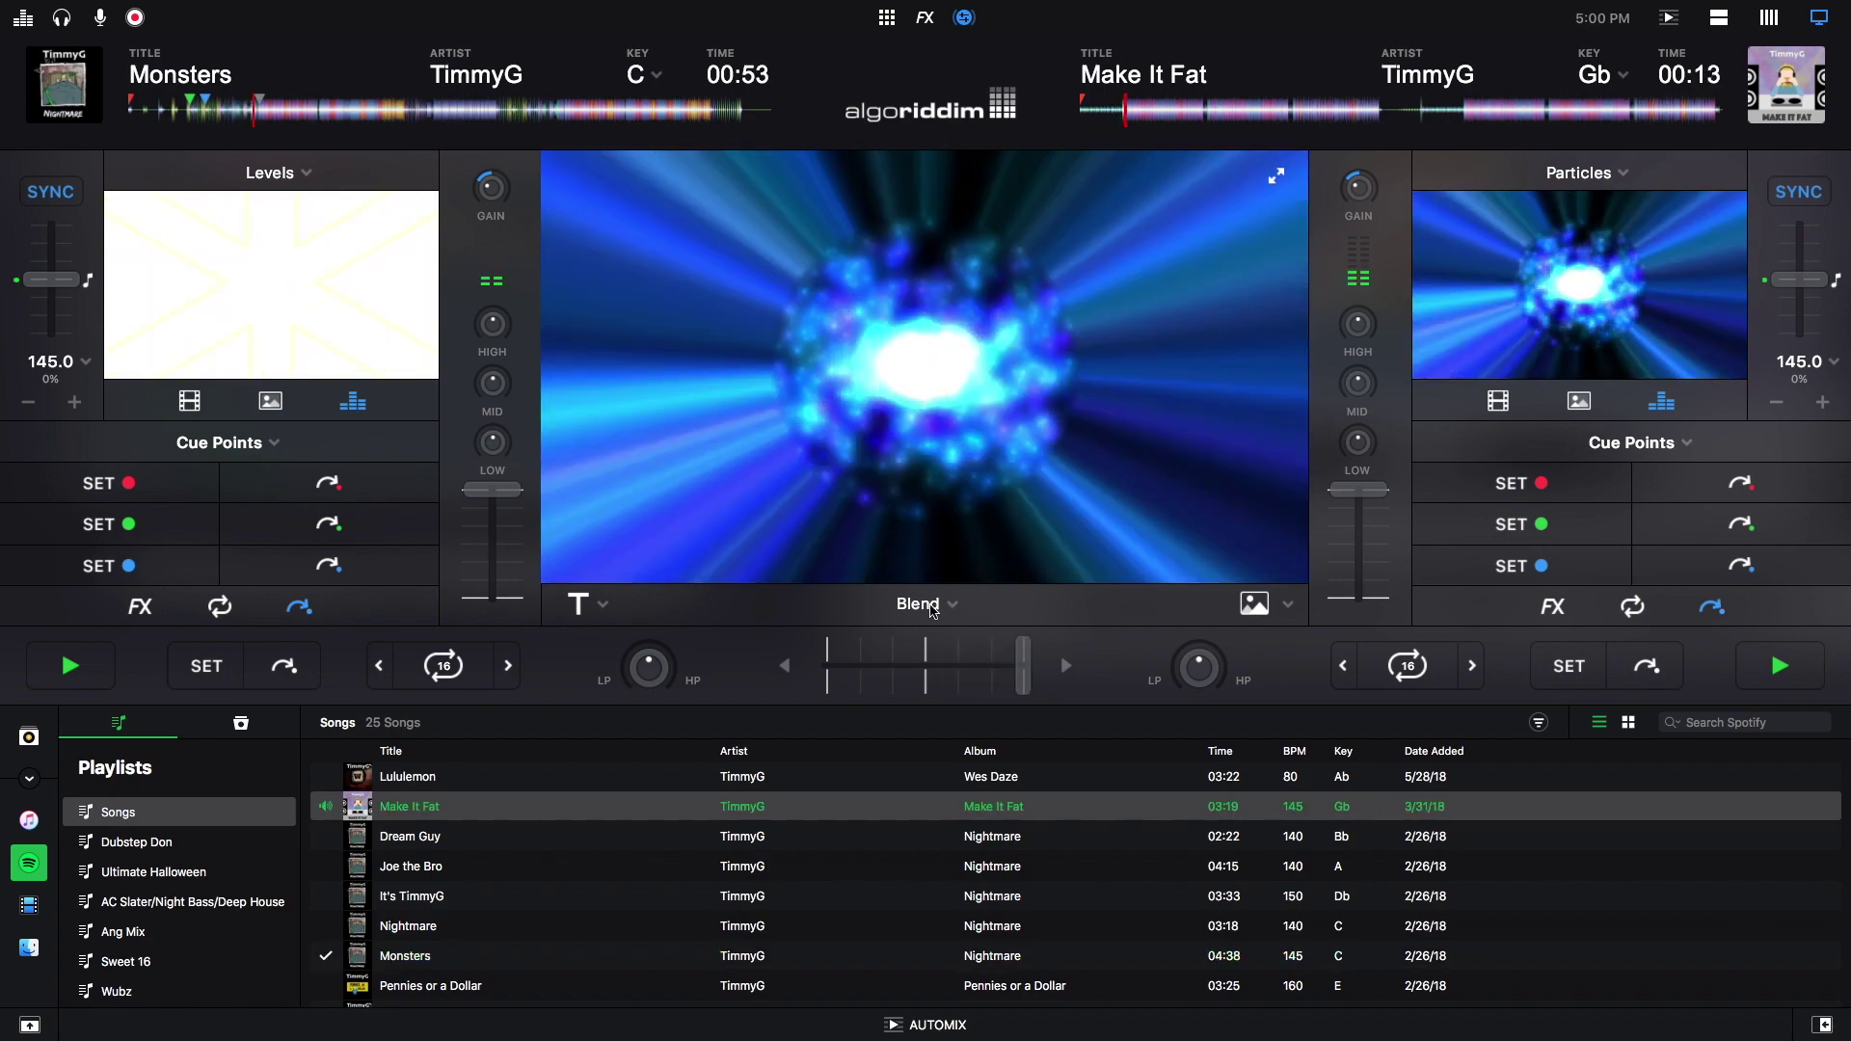
# Step: Choose the Luma video transition and crossfade toward Monsters, then back to Make It Fat
pyautogui.click(920, 605)
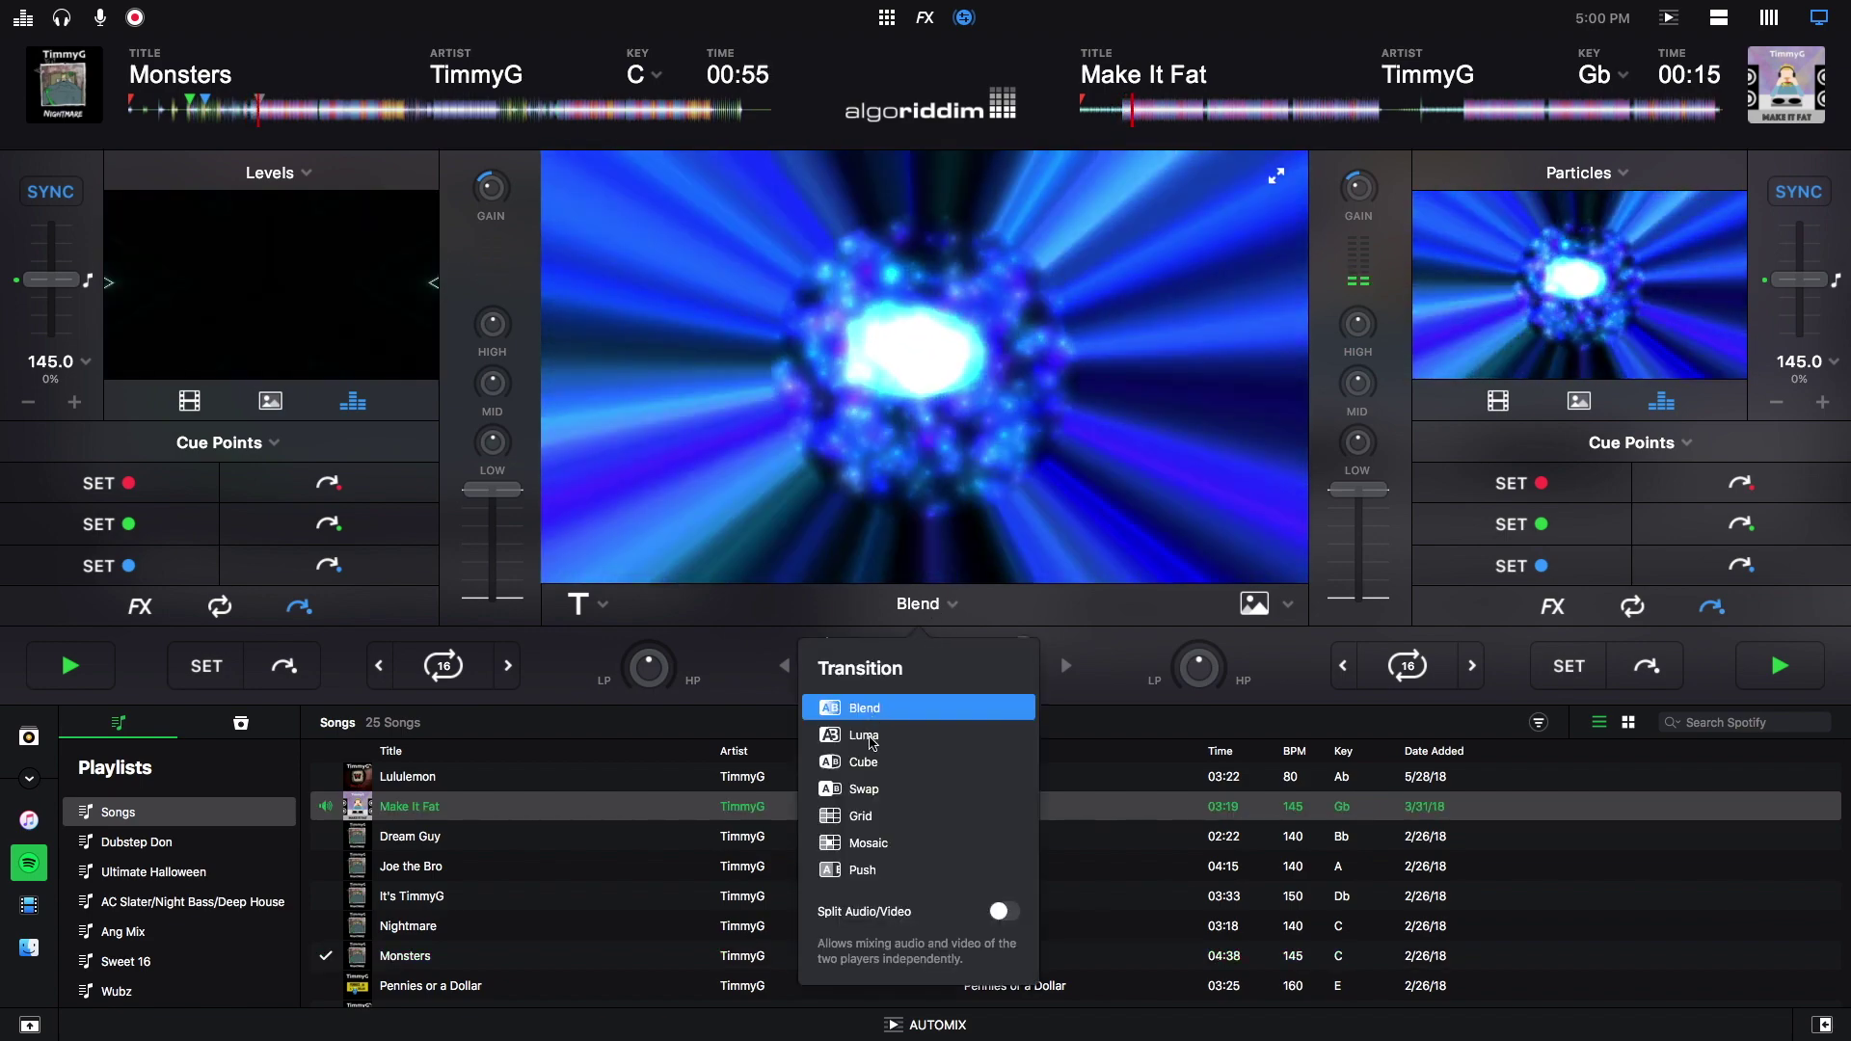
pyautogui.click(866, 736)
pyautogui.moveTo(1025, 678); pyautogui.dragTo(994, 680)
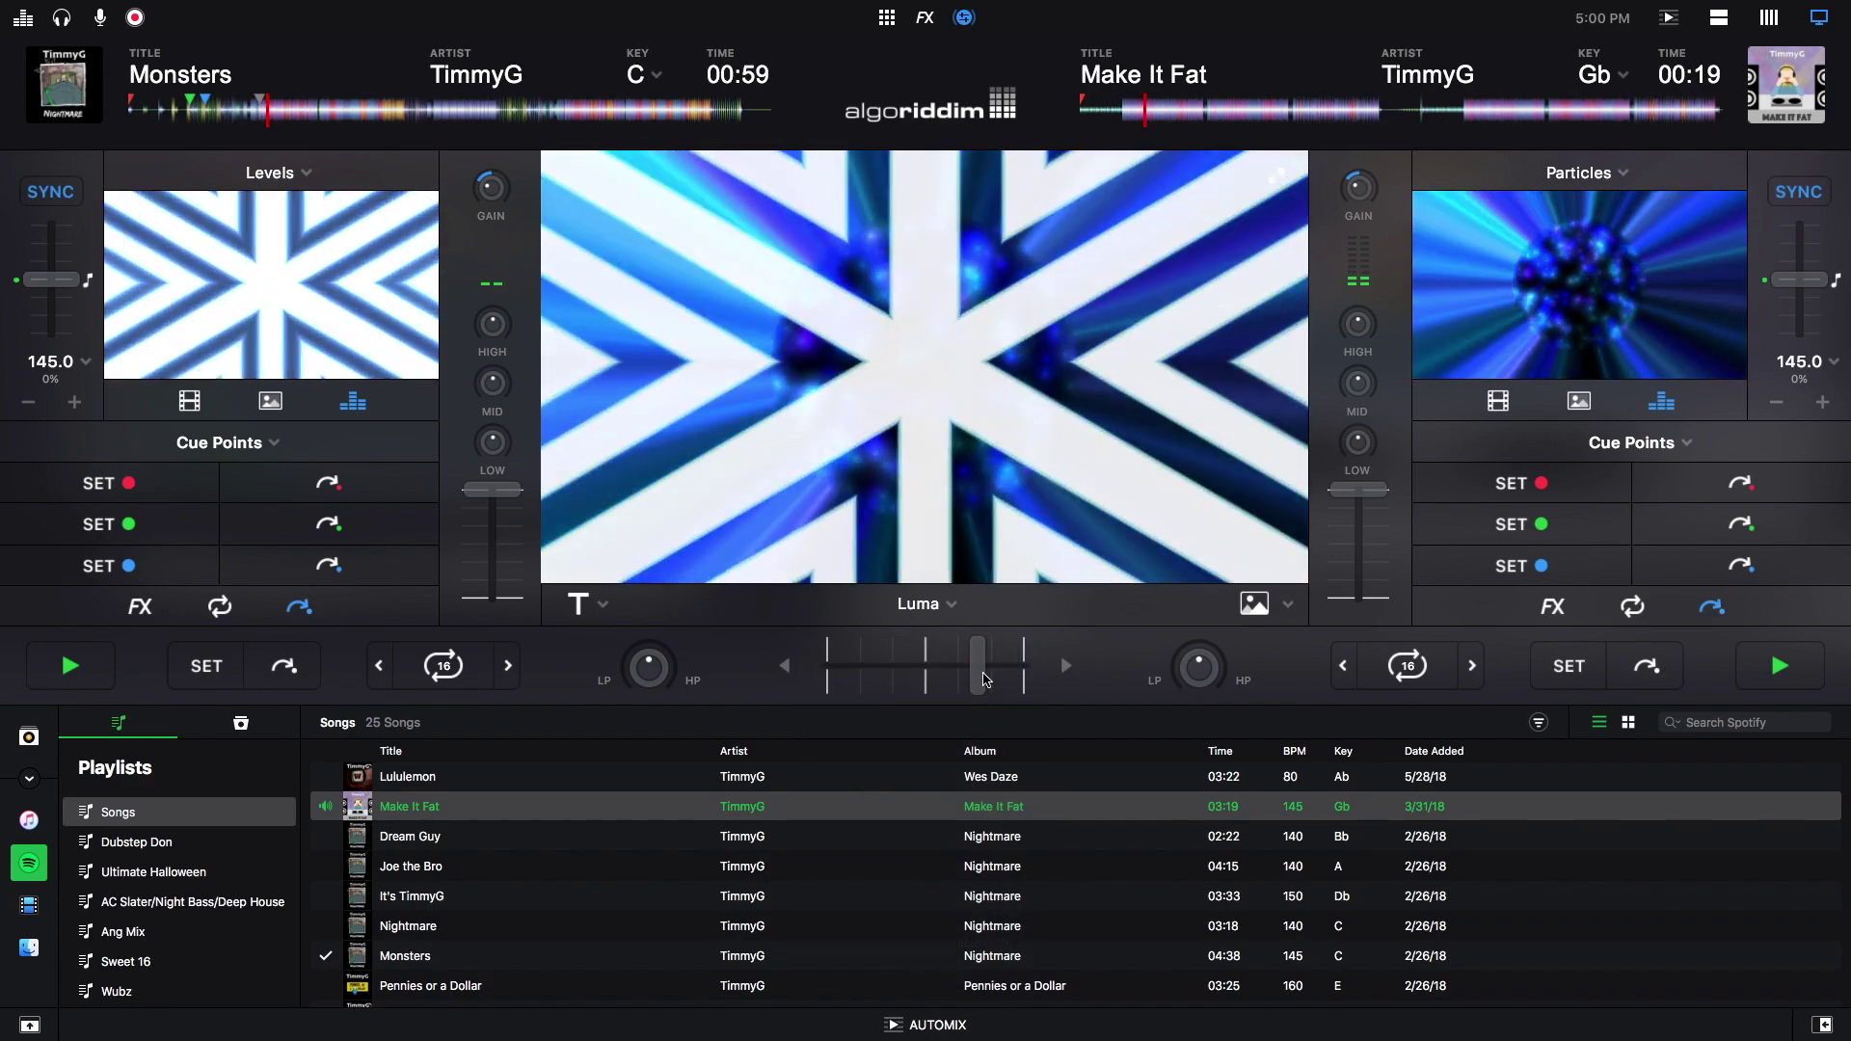
pyautogui.moveTo(982, 678); pyautogui.dragTo(839, 672)
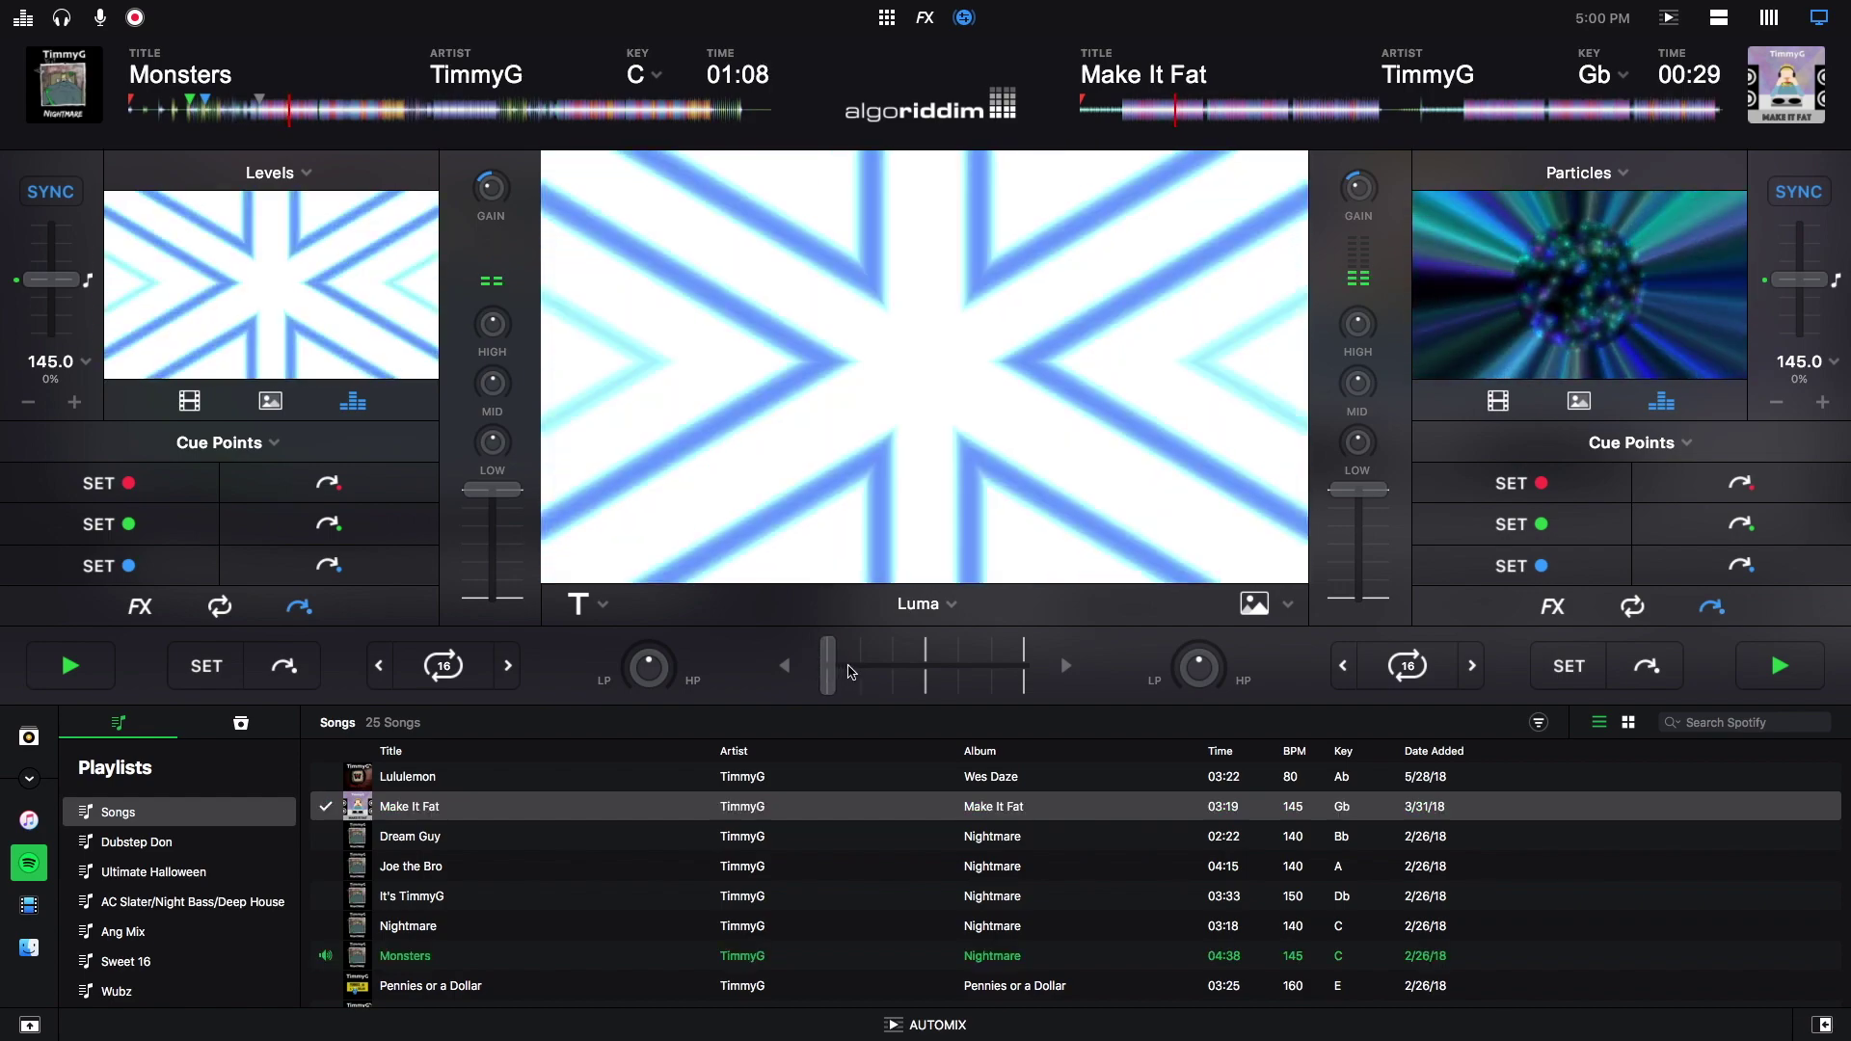
pyautogui.moveTo(849, 672); pyautogui.dragTo(1061, 681)
# Step: Select the Cube video transition and preview it with the crossfader
pyautogui.click(951, 607)
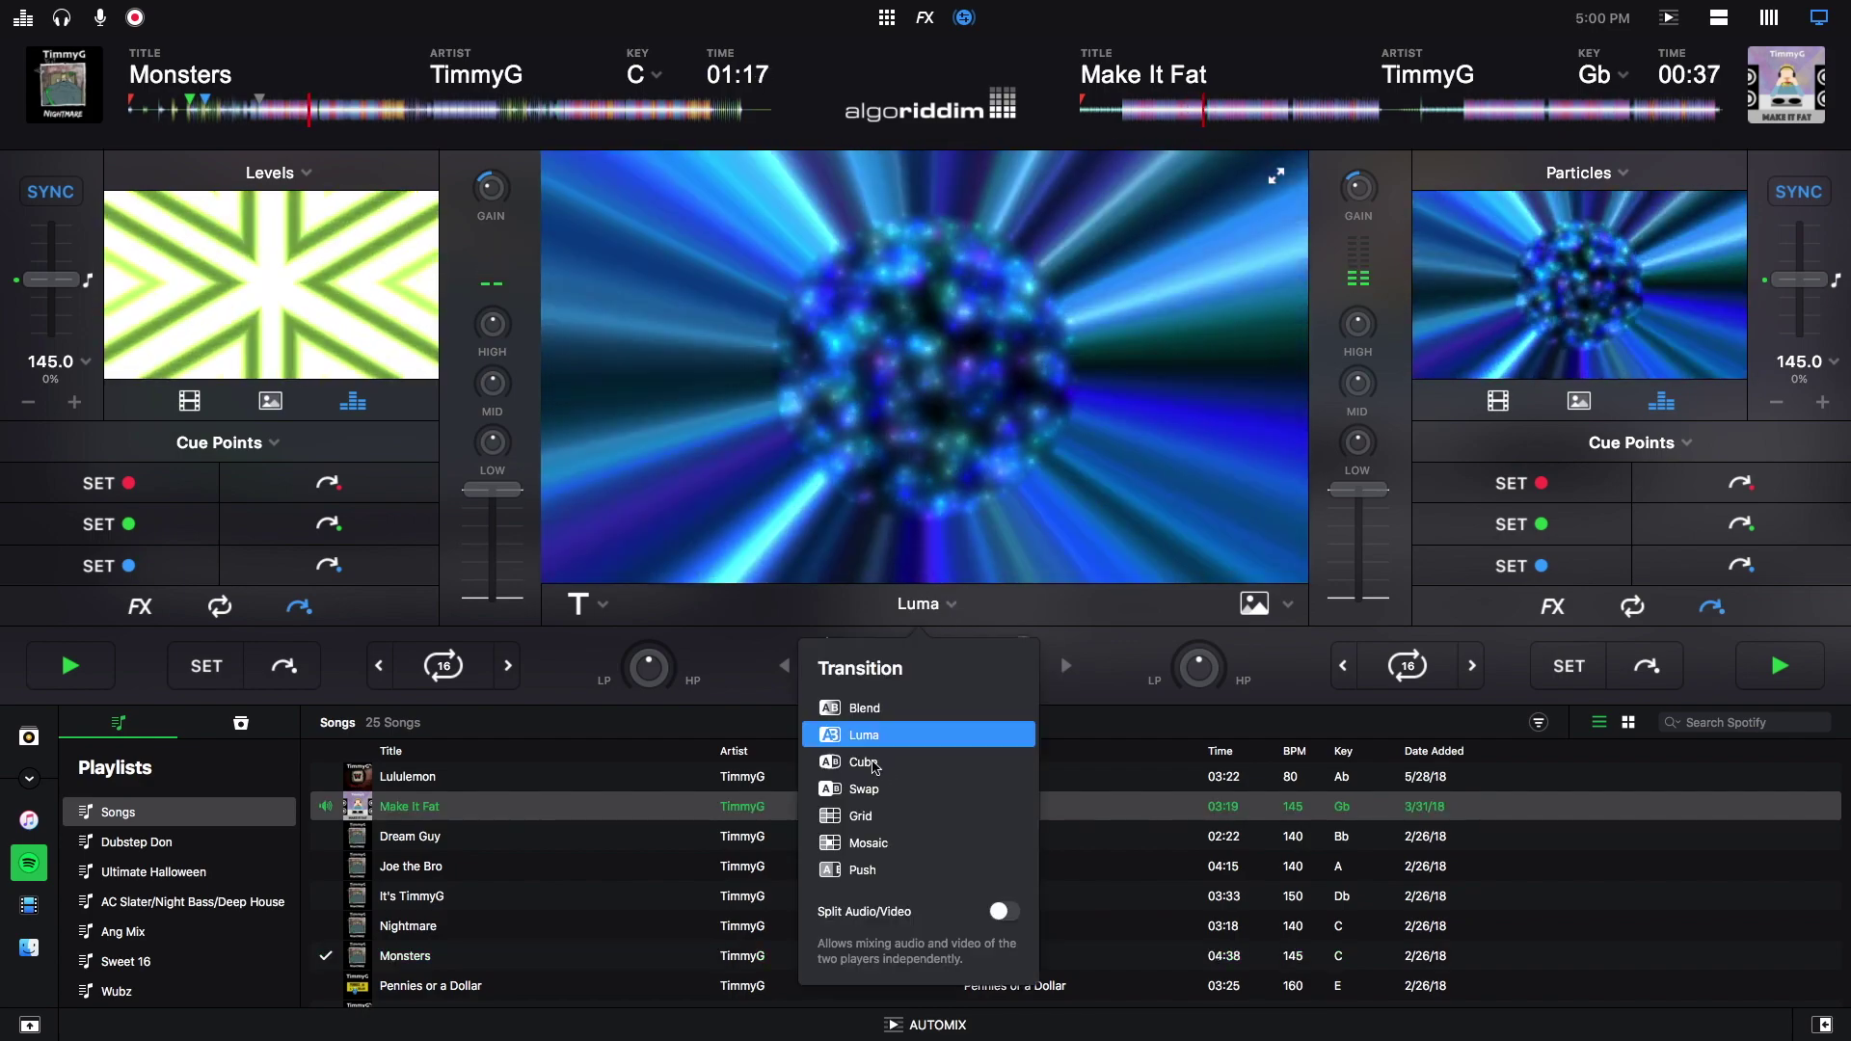
pyautogui.click(876, 767)
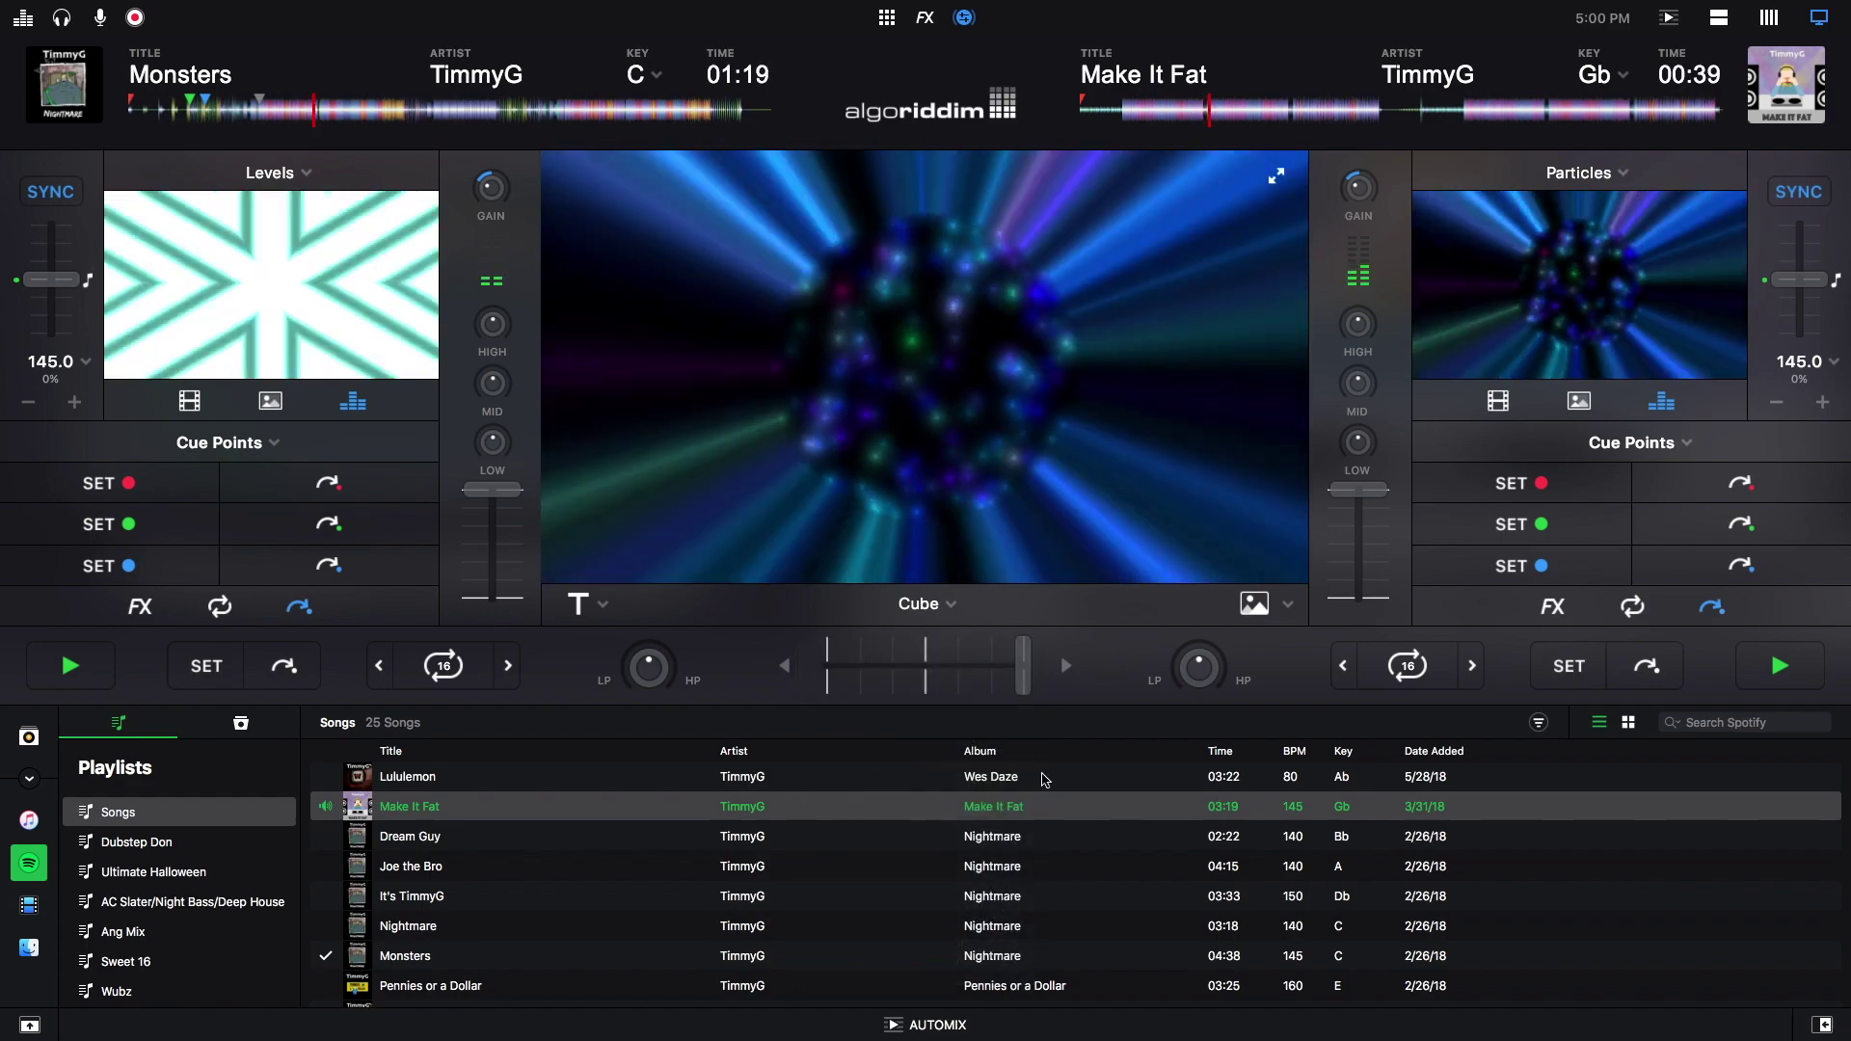
pyautogui.moveTo(1023, 678)
pyautogui.mouseDown()
pyautogui.moveTo(827, 667)
pyautogui.moveTo(1034, 667)
pyautogui.mouseUp()
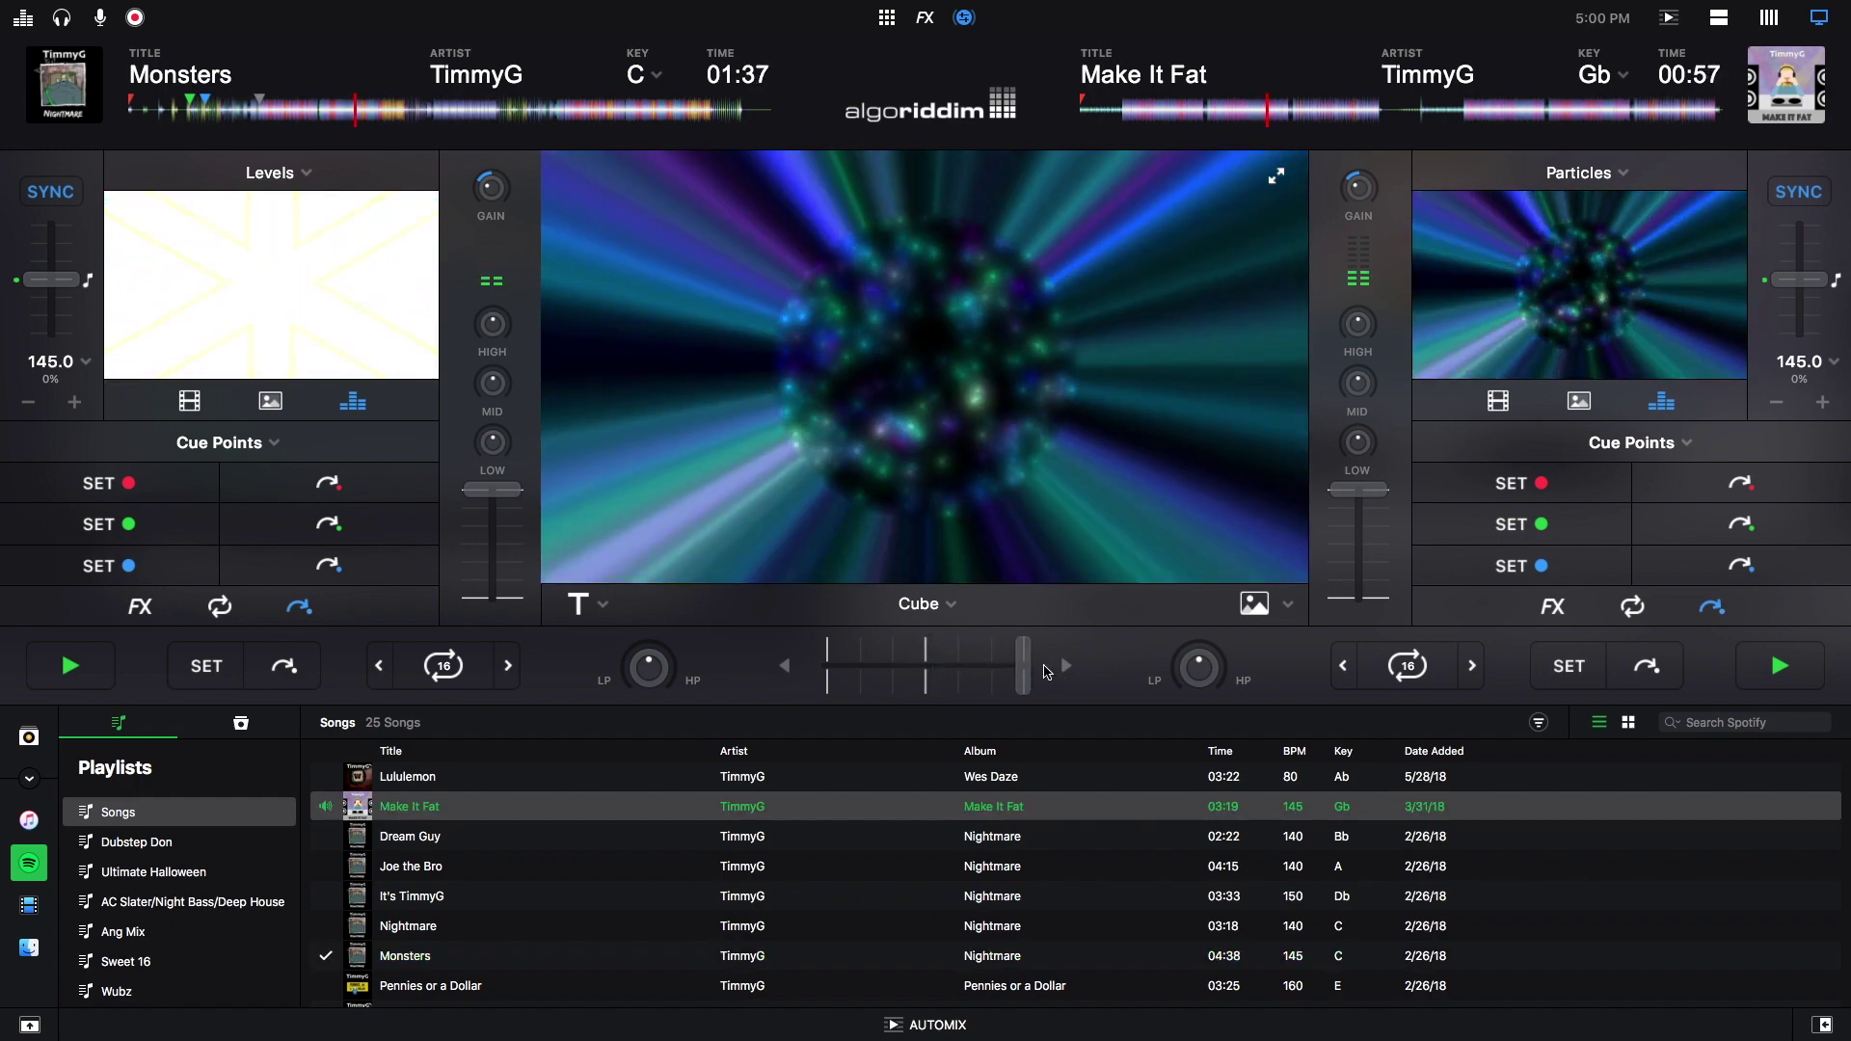
# Step: Select the Swap video transition and preview it with the crossfader
pyautogui.click(938, 611)
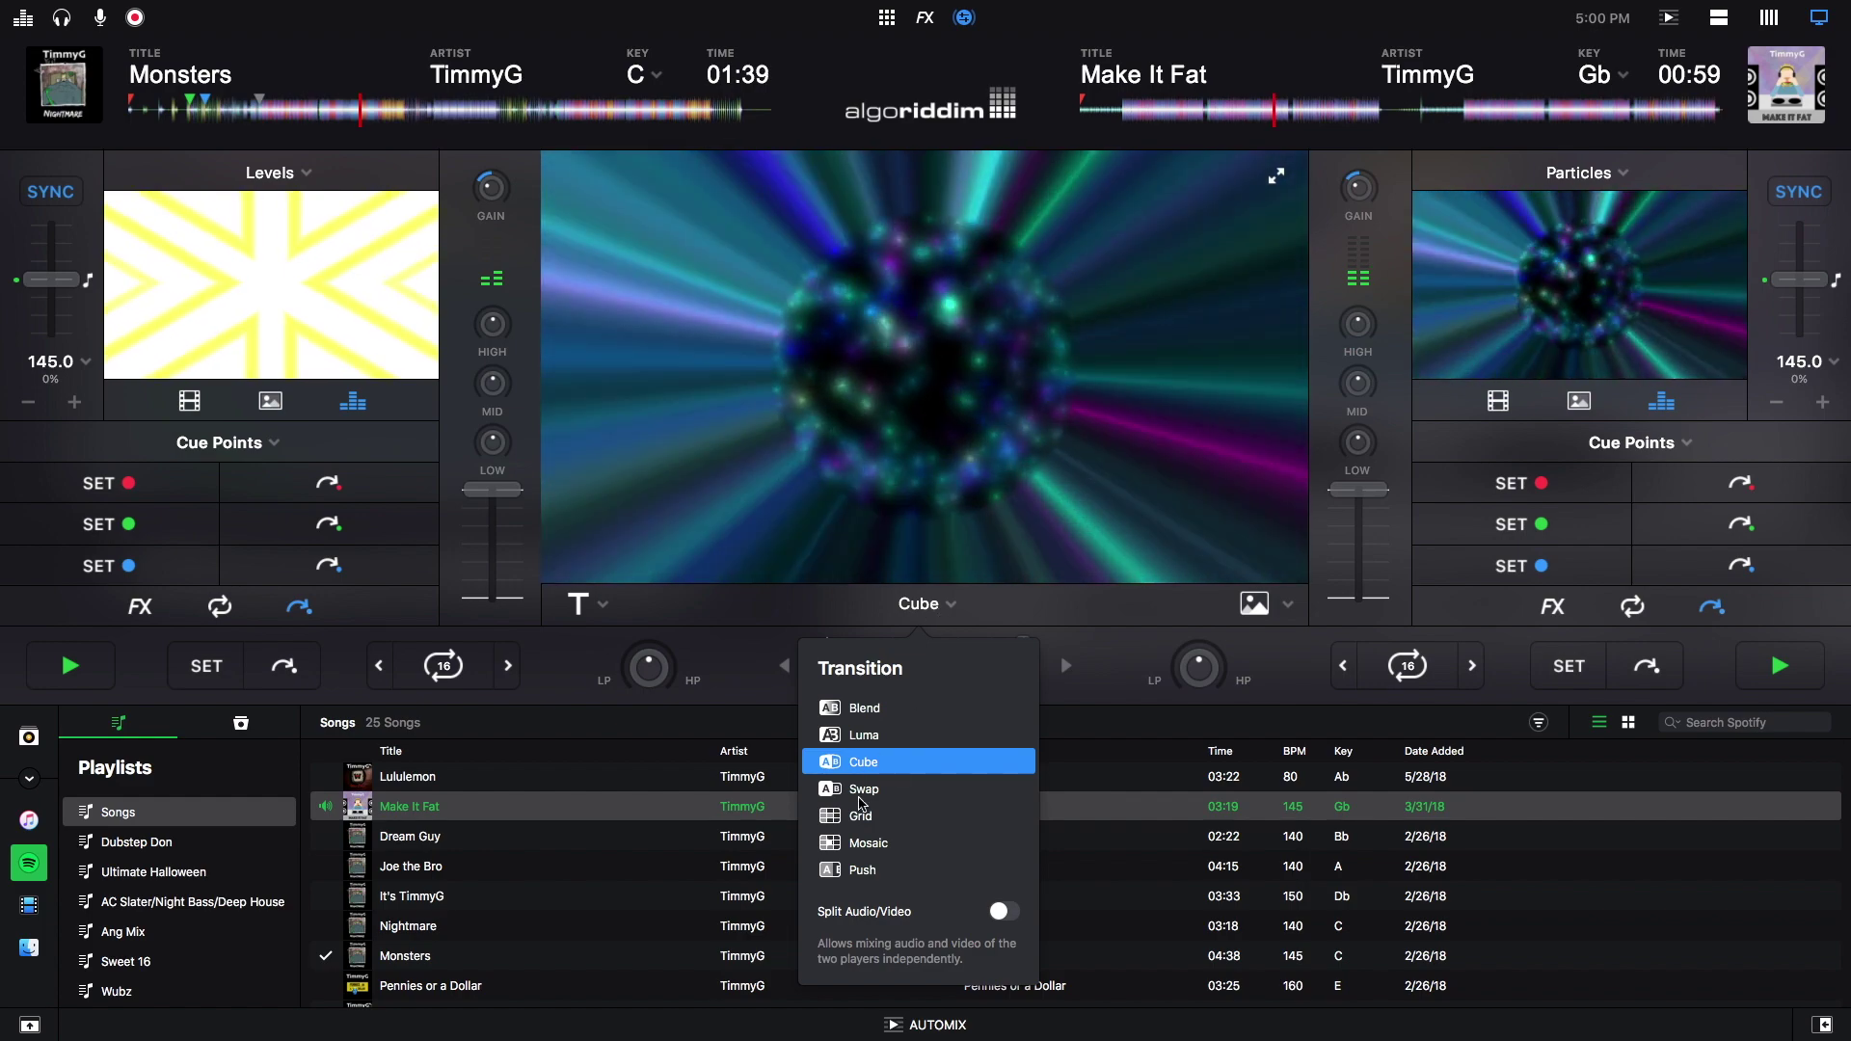
pyautogui.click(860, 795)
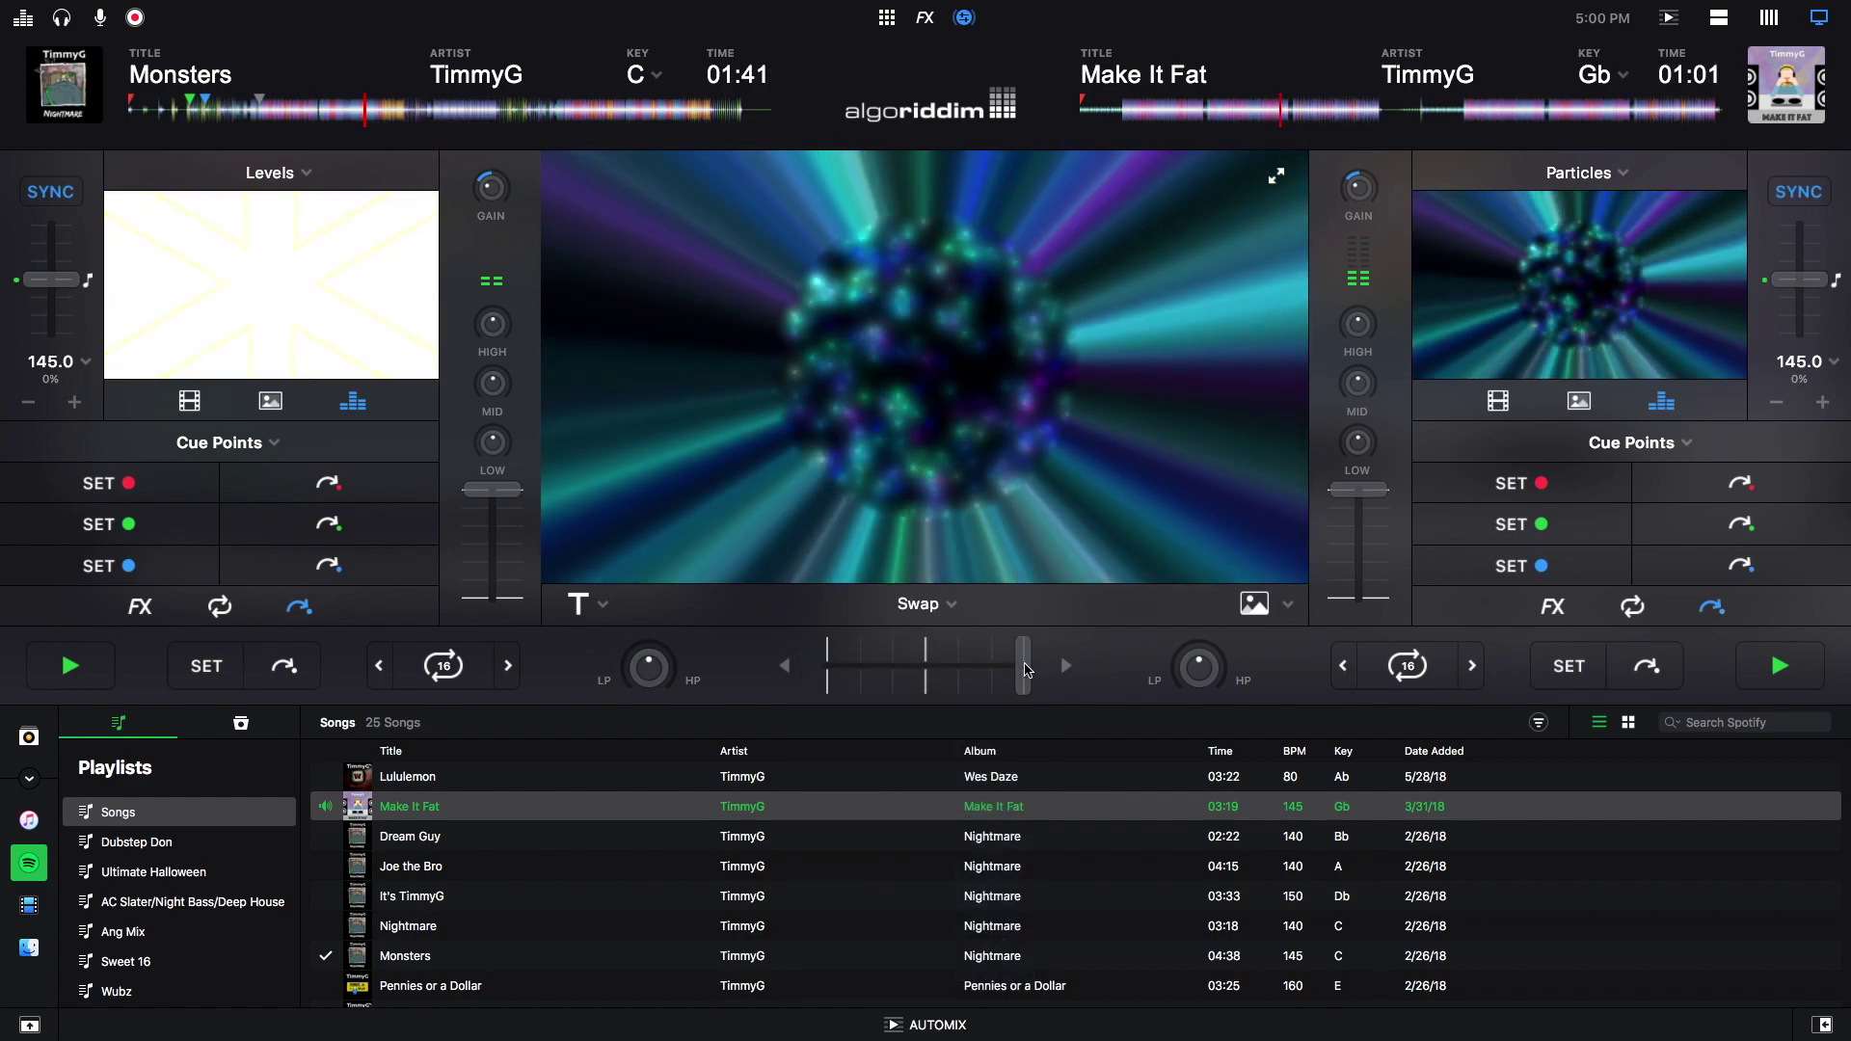
pyautogui.moveTo(1027, 669)
pyautogui.mouseDown()
pyautogui.moveTo(834, 665)
pyautogui.moveTo(1048, 679)
pyautogui.mouseUp()
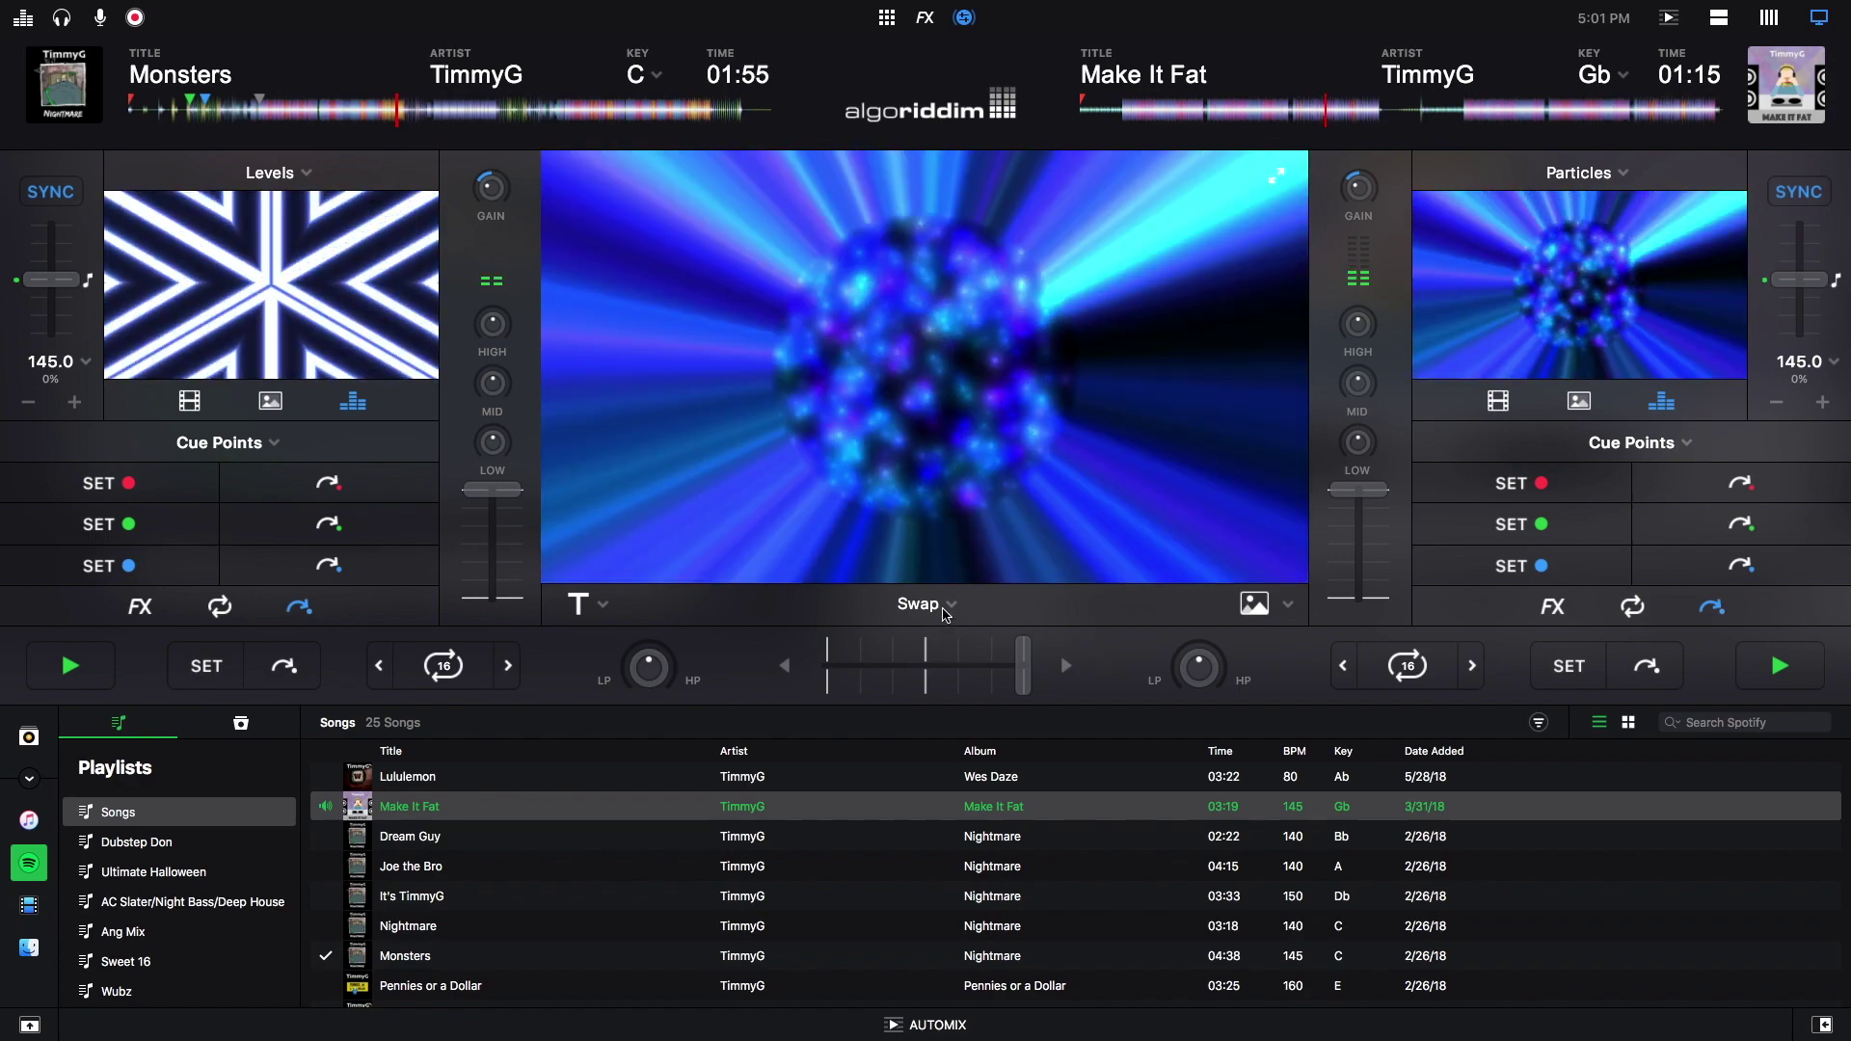
# Step: Select the Grid video transition and preview it with the crossfader
pyautogui.click(945, 610)
pyautogui.click(860, 817)
pyautogui.moveTo(1026, 675)
pyautogui.mouseDown()
pyautogui.moveTo(839, 663)
pyautogui.moveTo(1030, 668)
pyautogui.mouseUp()
# Step: Select the Mosaic video transition and preview it with the crossfader
pyautogui.click(943, 607)
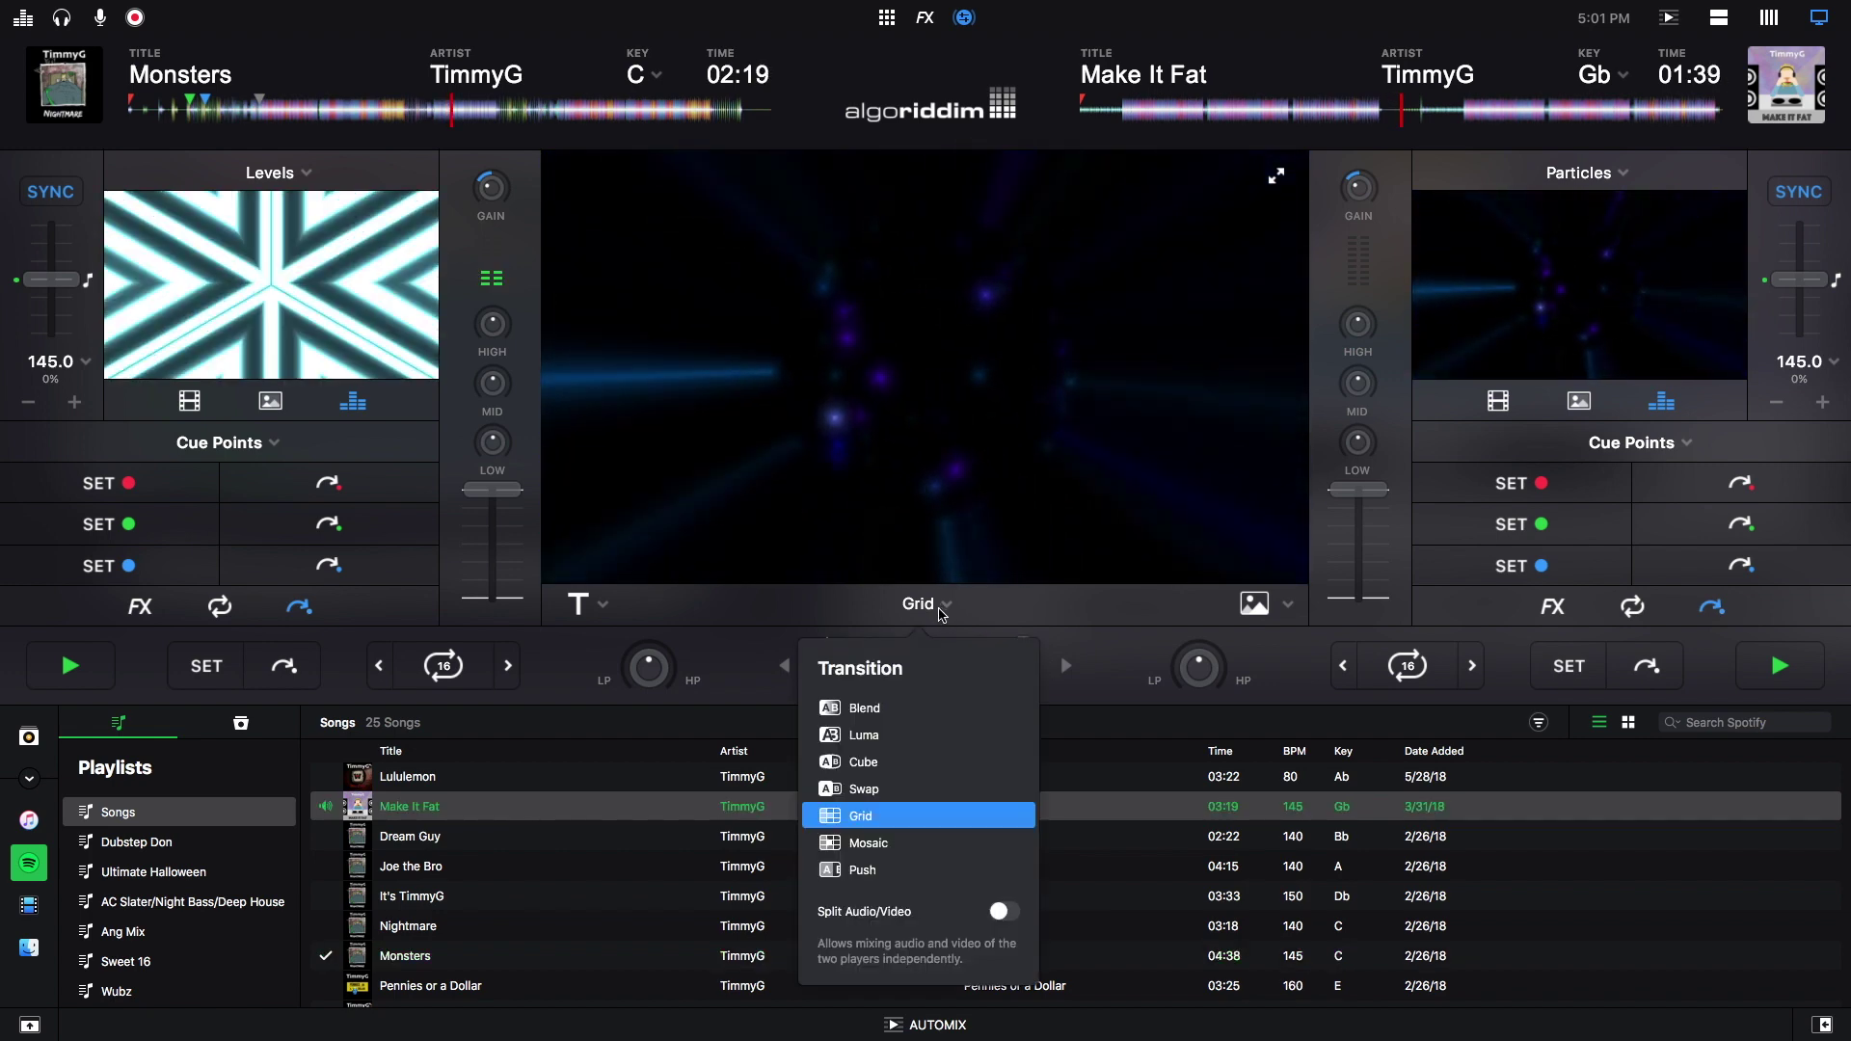
pyautogui.click(880, 844)
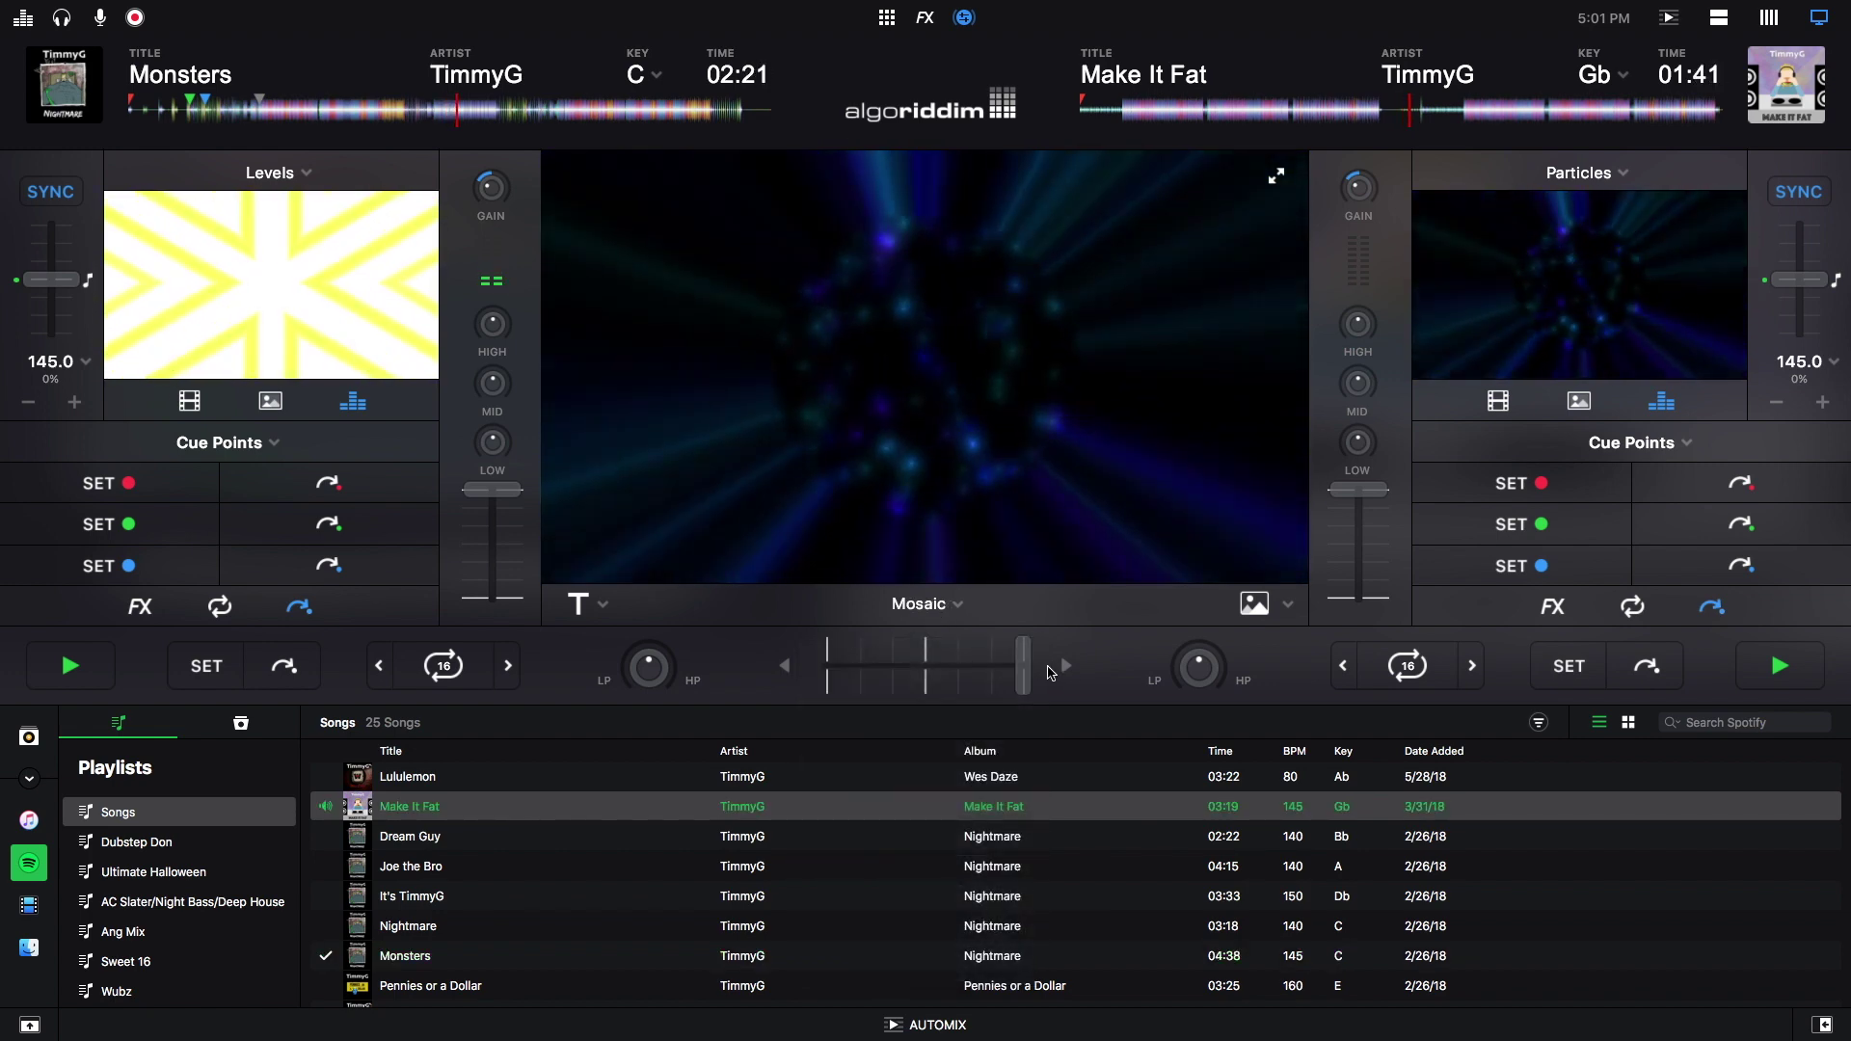
pyautogui.moveTo(1017, 672)
pyautogui.mouseDown()
pyautogui.moveTo(857, 663)
pyautogui.moveTo(1039, 677)
pyautogui.mouseUp()
# Step: Select the Push transition, preview it with the crossfader, then stop Make It Fat and Monsters
pyautogui.click(943, 610)
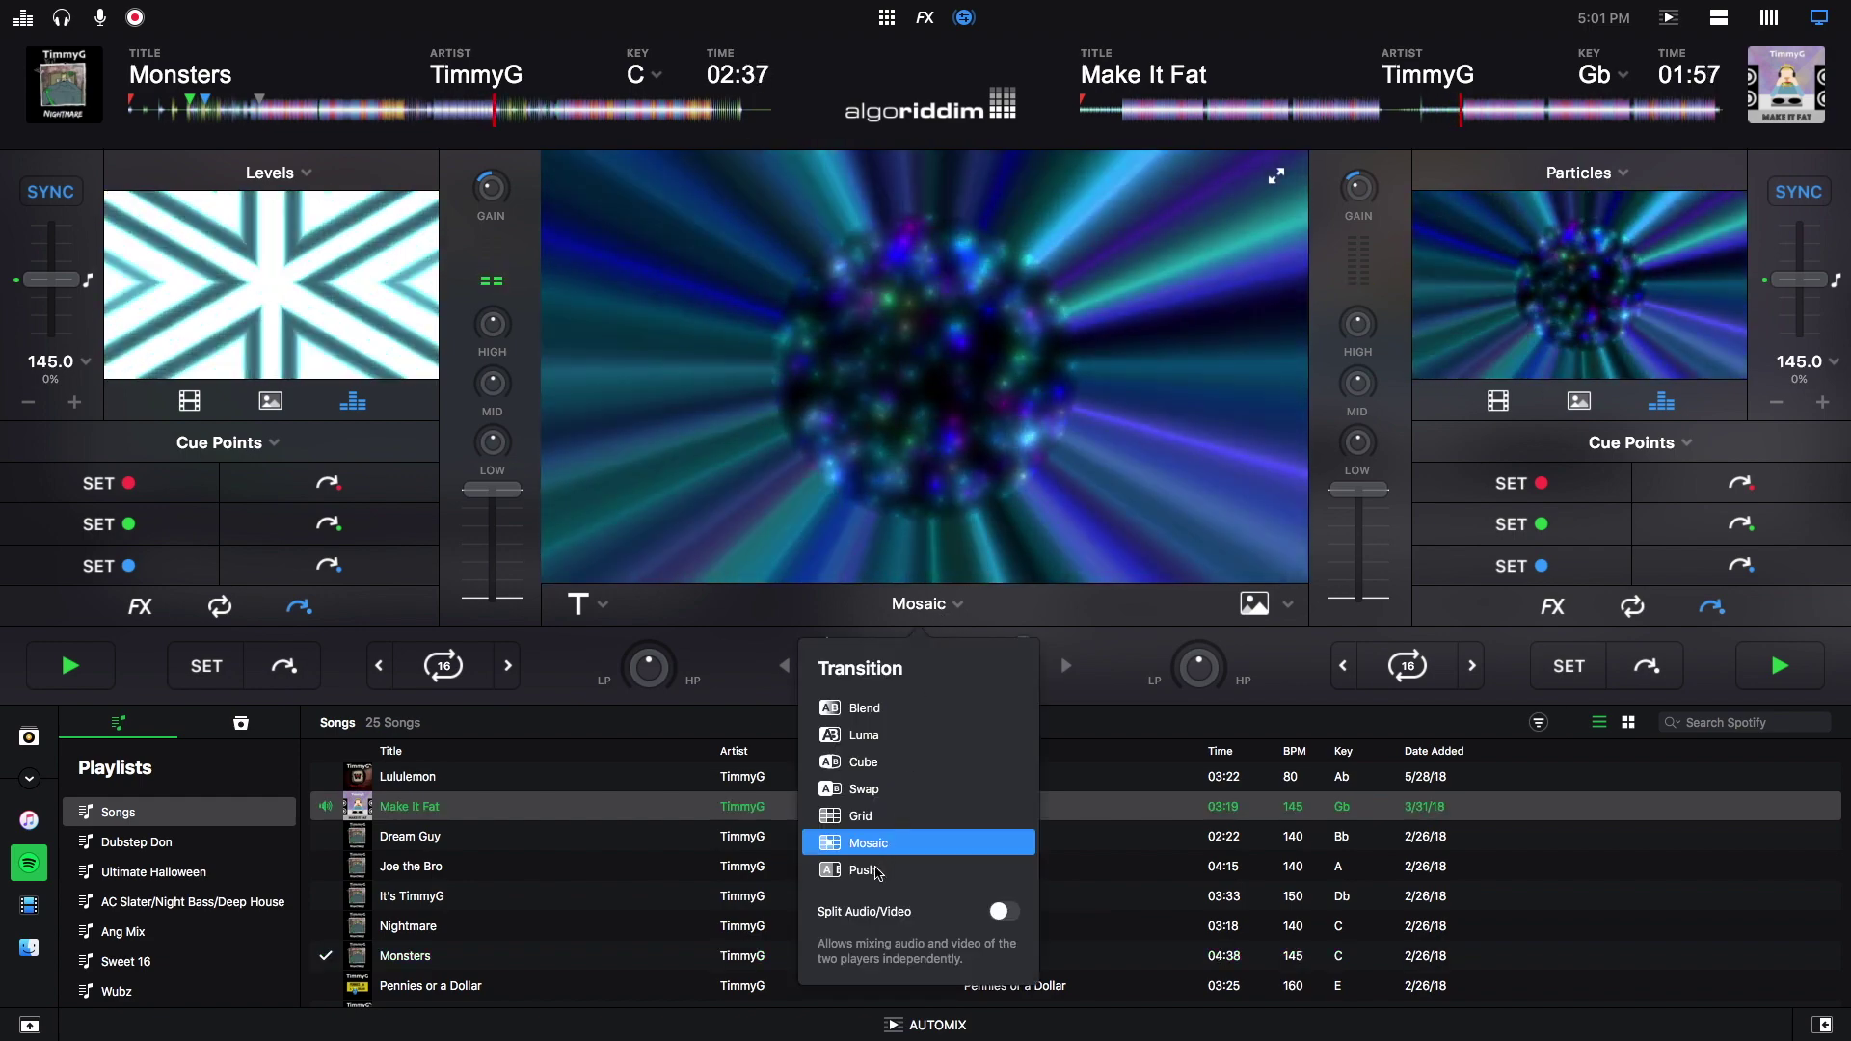
pyautogui.click(874, 872)
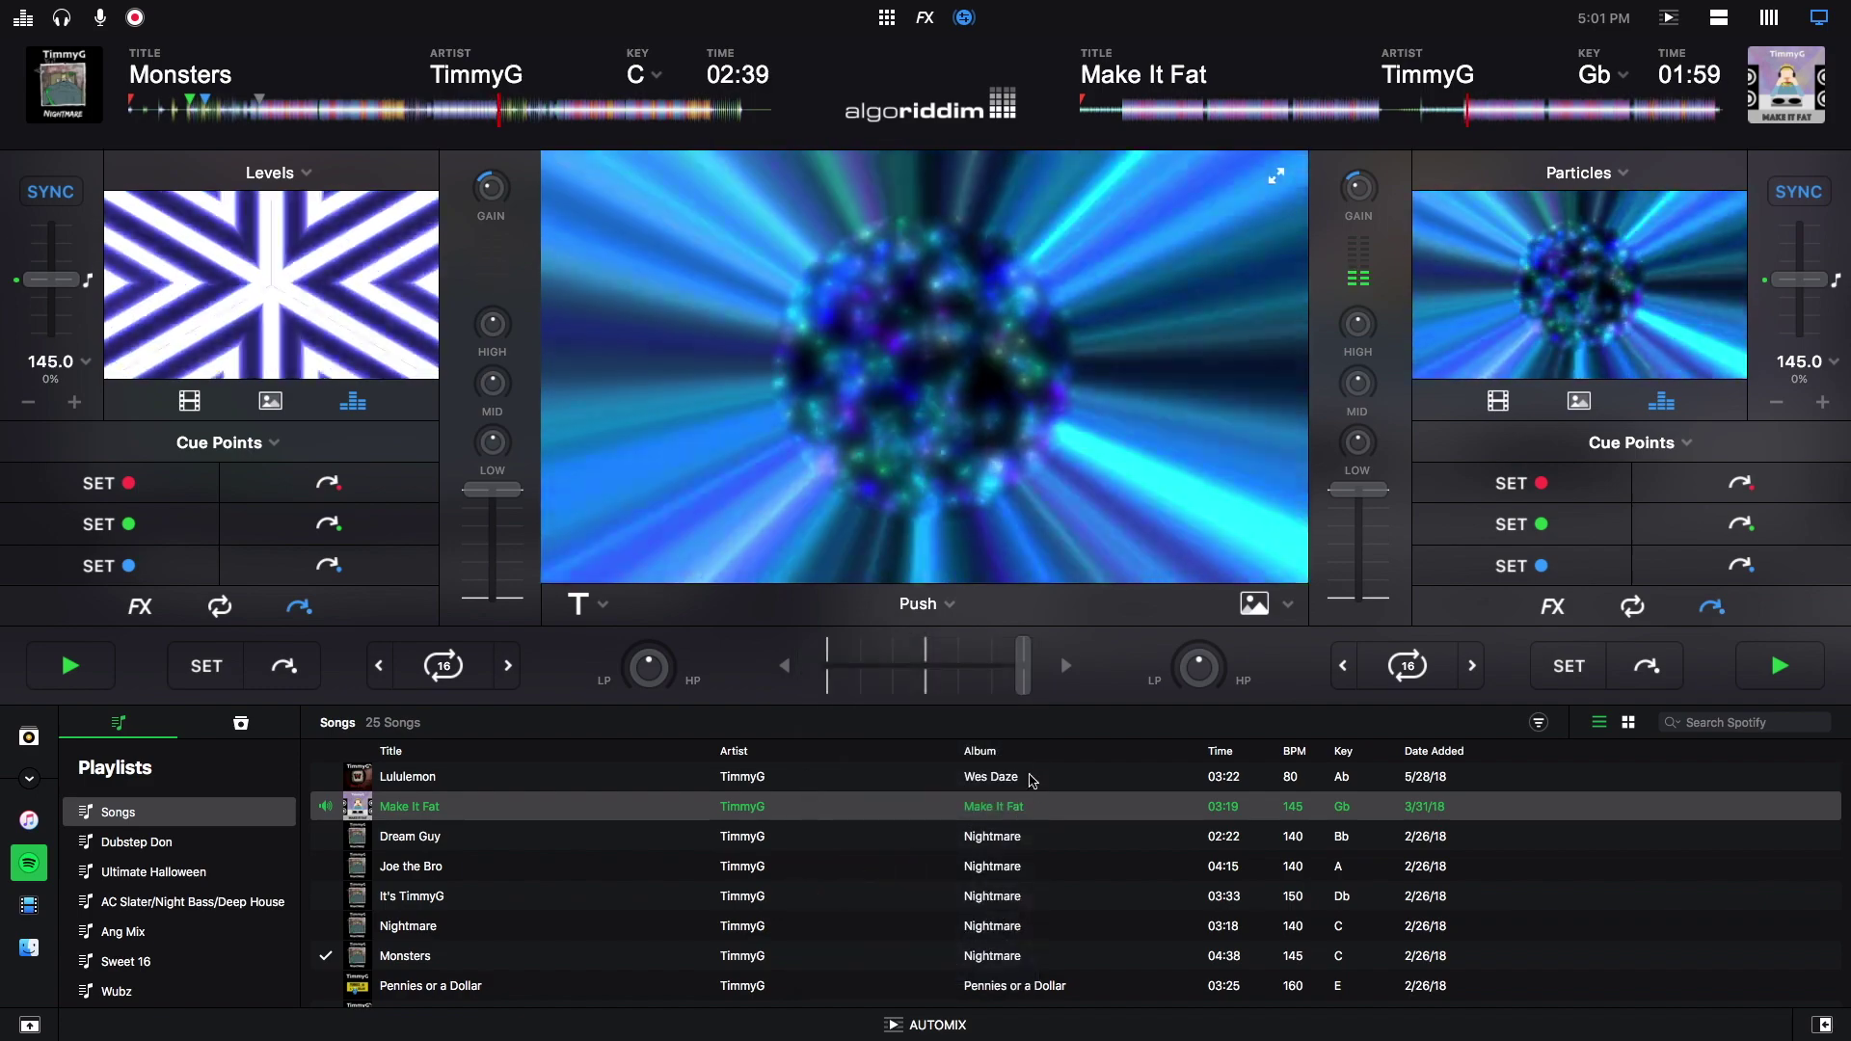
pyautogui.moveTo(1022, 675)
pyautogui.mouseDown()
pyautogui.moveTo(818, 667)
pyautogui.moveTo(1036, 675)
pyautogui.mouseUp()
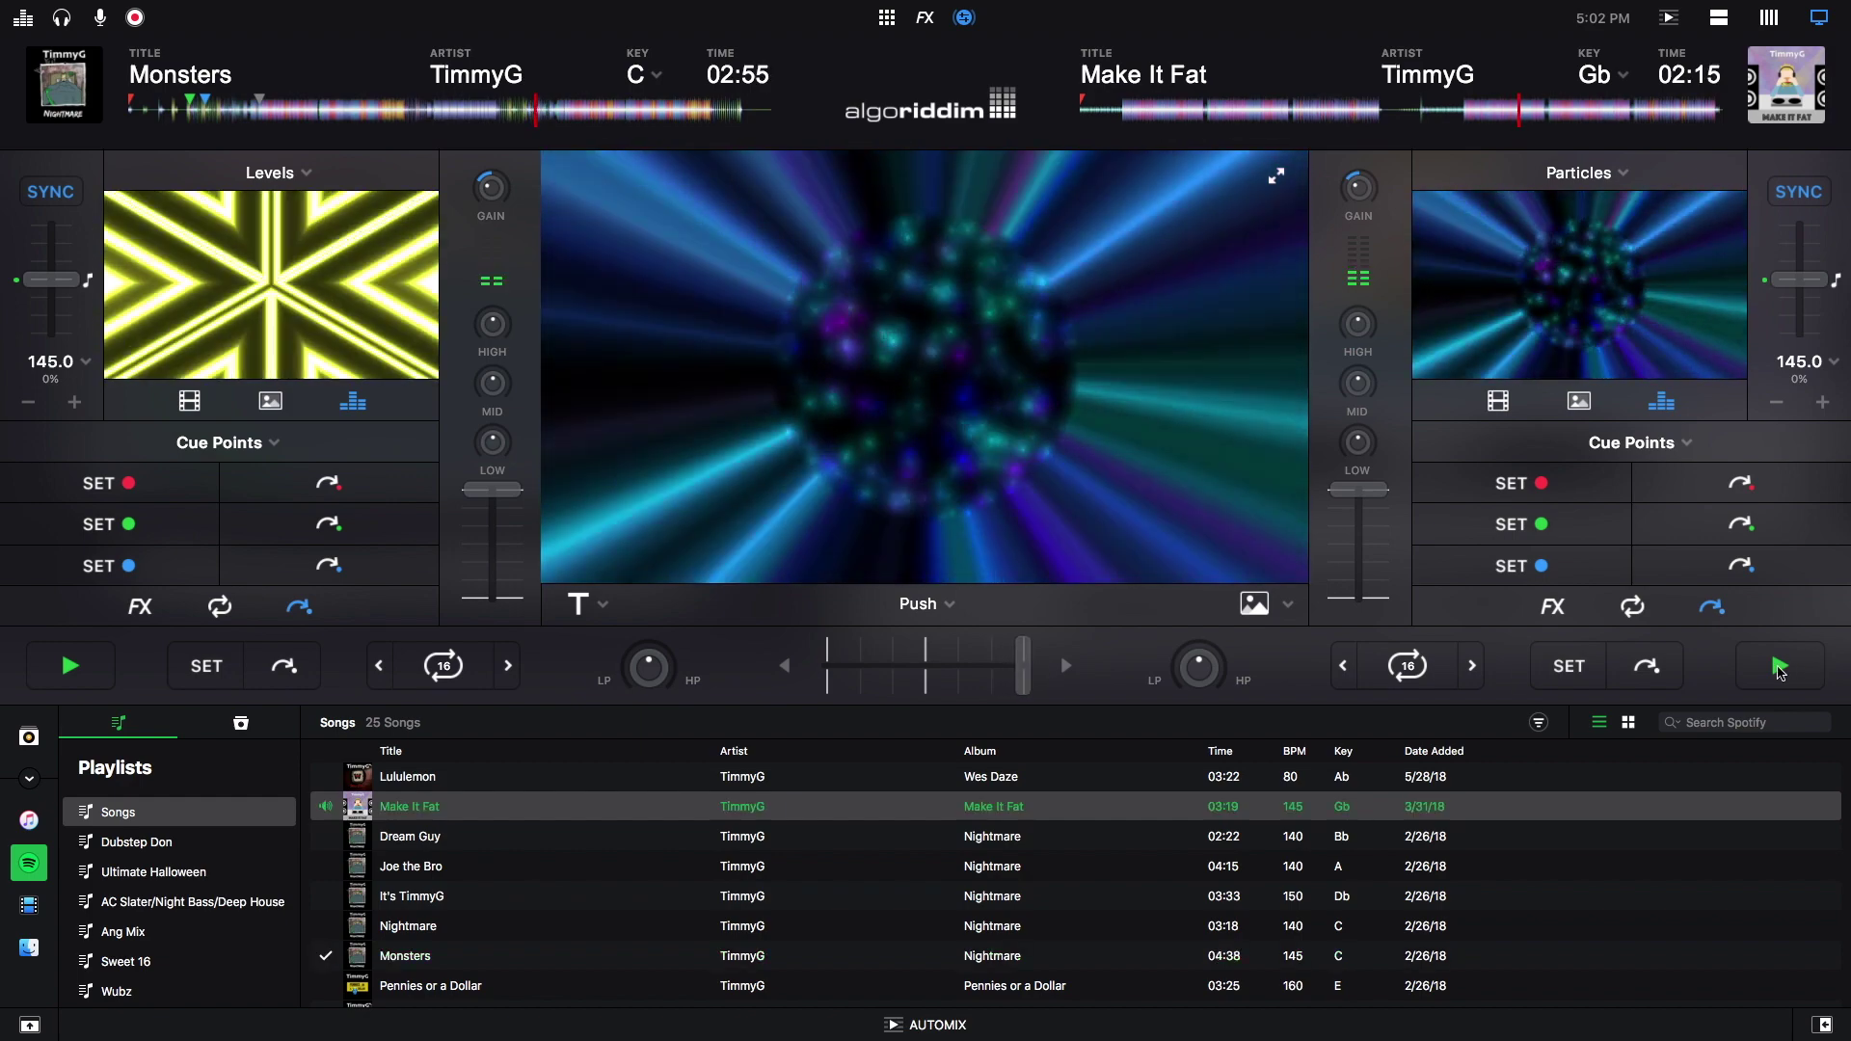
pyautogui.click(1779, 668)
pyautogui.click(65, 674)
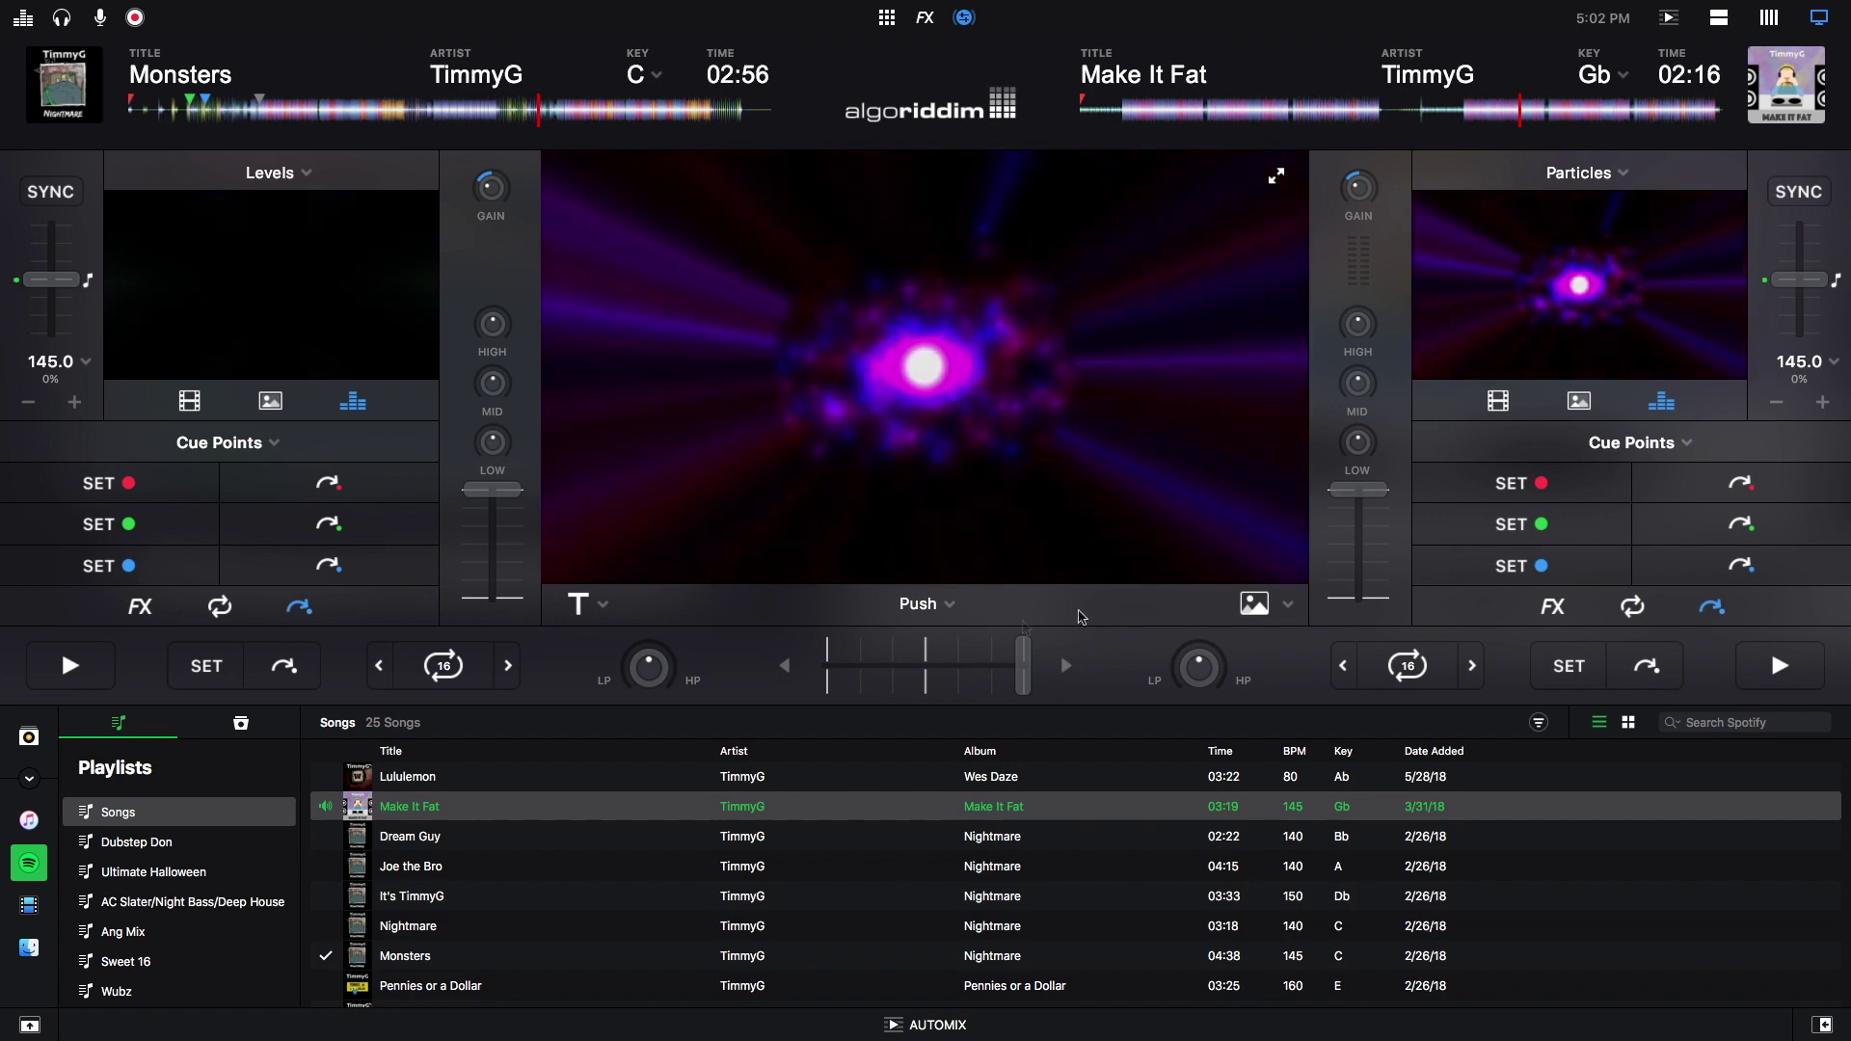
# Step: Pick the algoriddim logo as the image overlay in the Image Overlay settings
pyautogui.click(1267, 602)
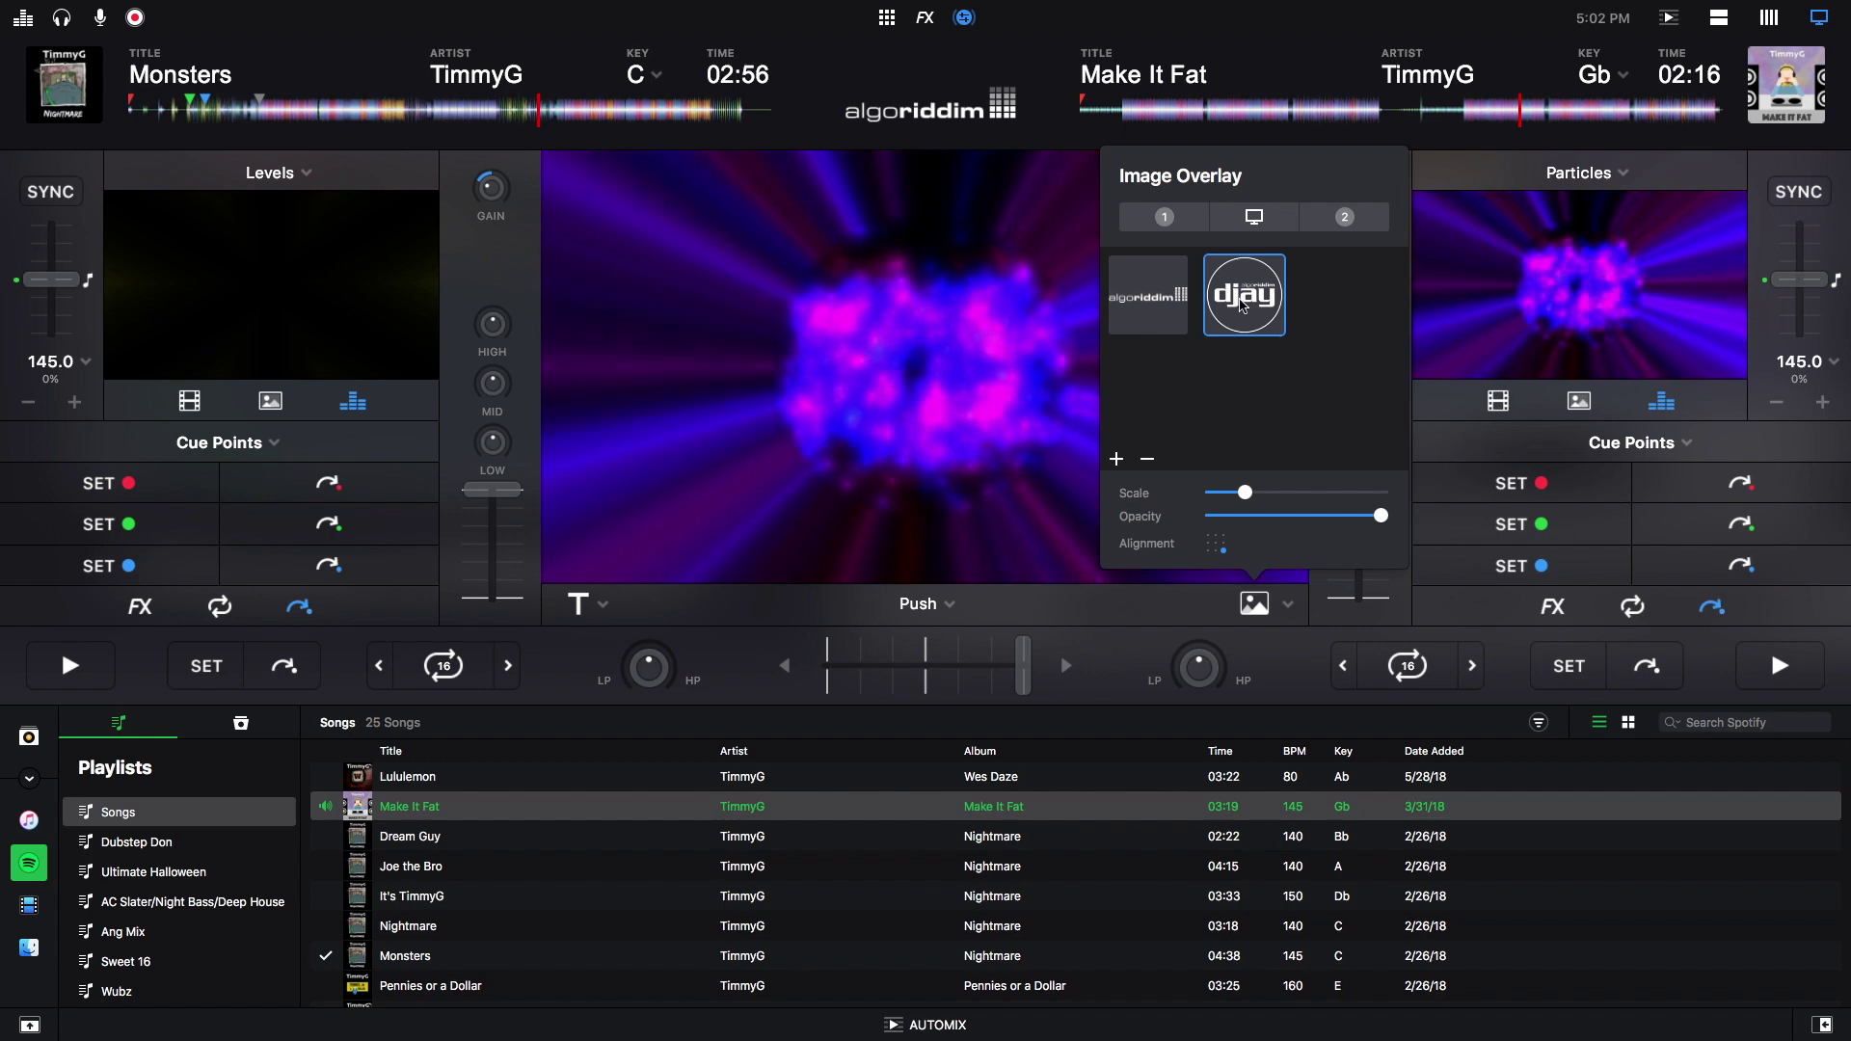
pyautogui.click(1147, 295)
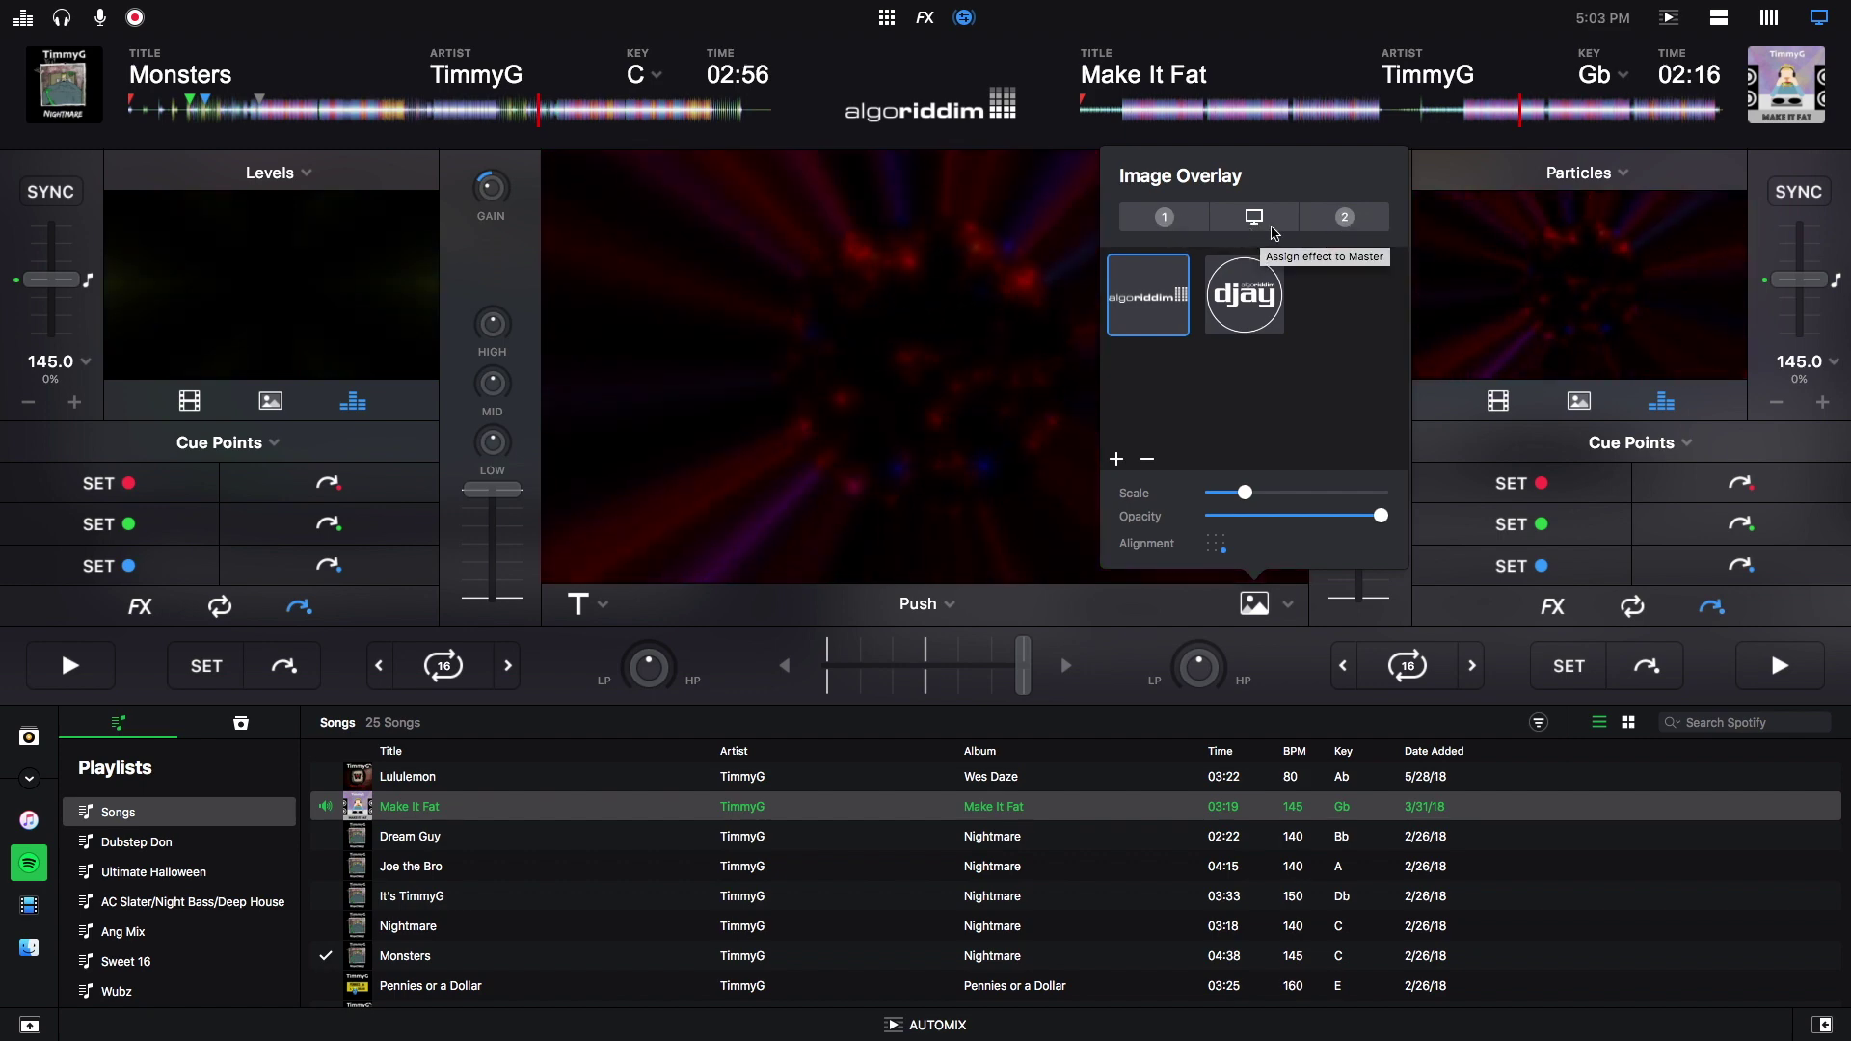
# Step: Apply the algoriddim logo overlay to deck 1, deck 2, then the master output, crossfading to Monsters
pyautogui.click(1161, 220)
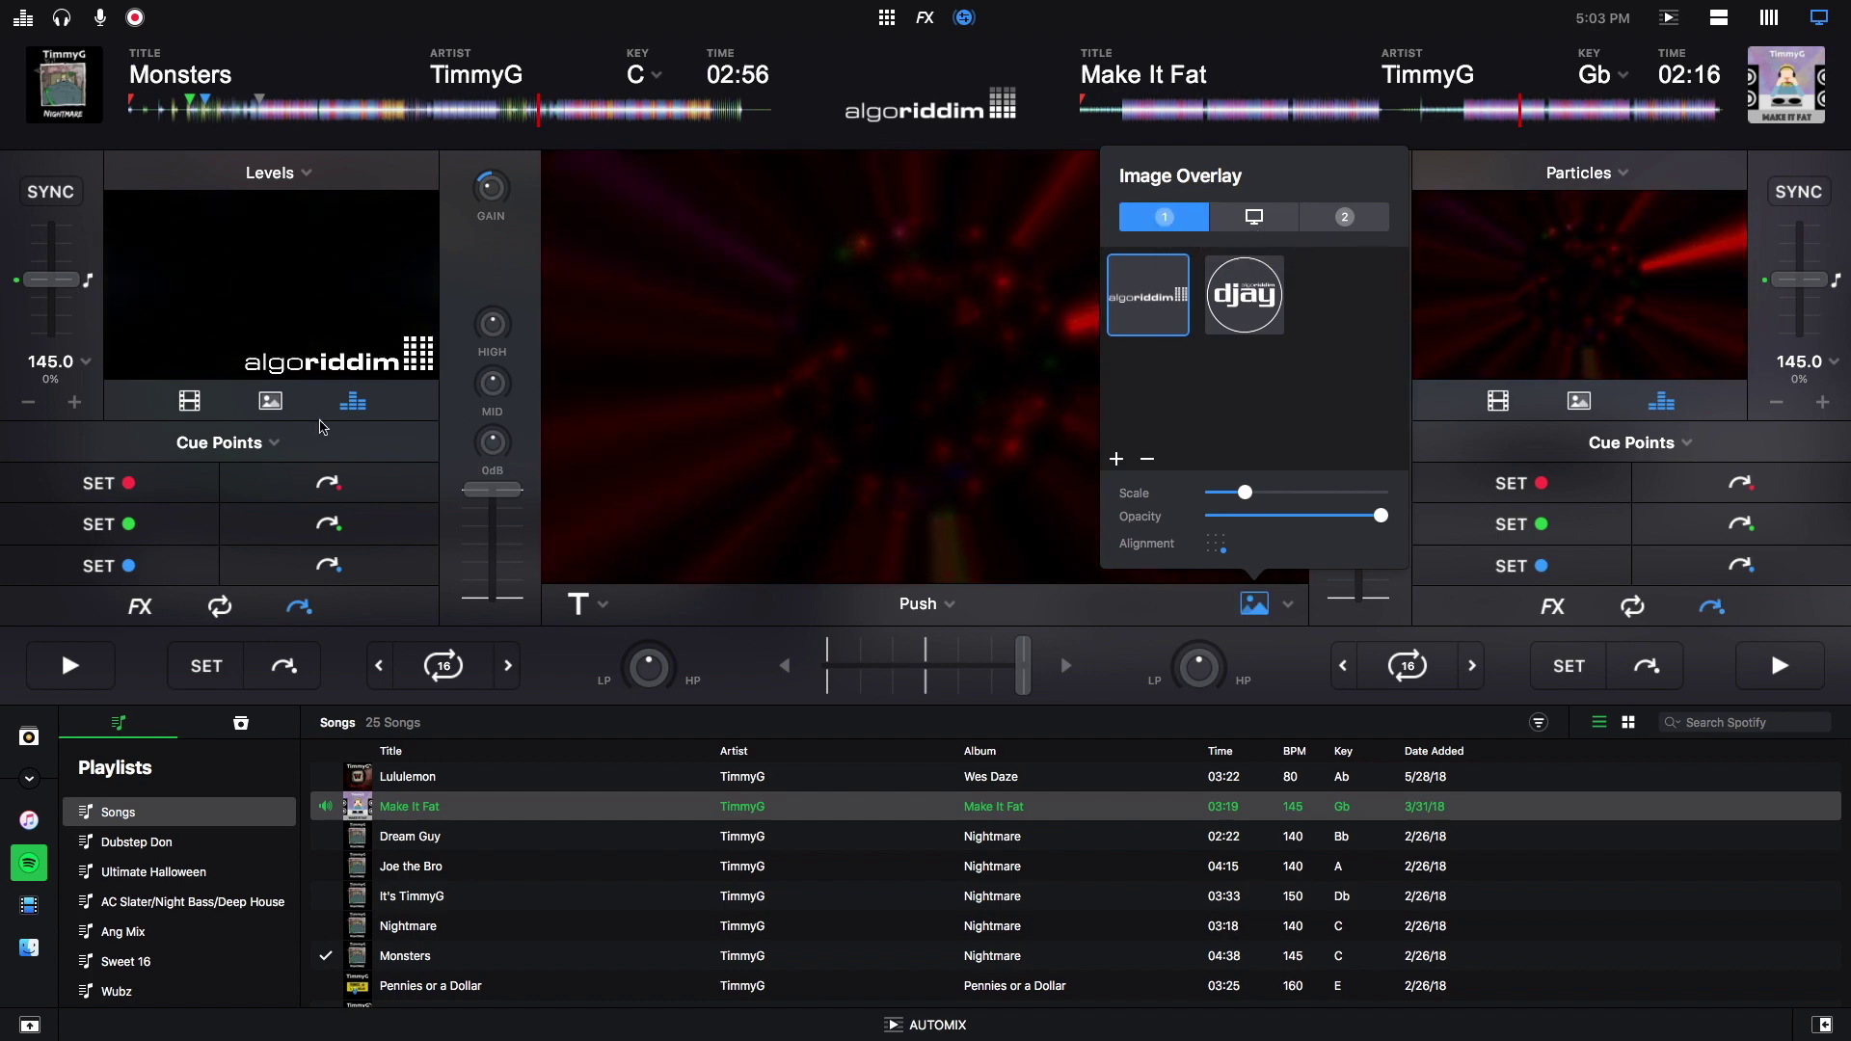
pyautogui.click(1342, 218)
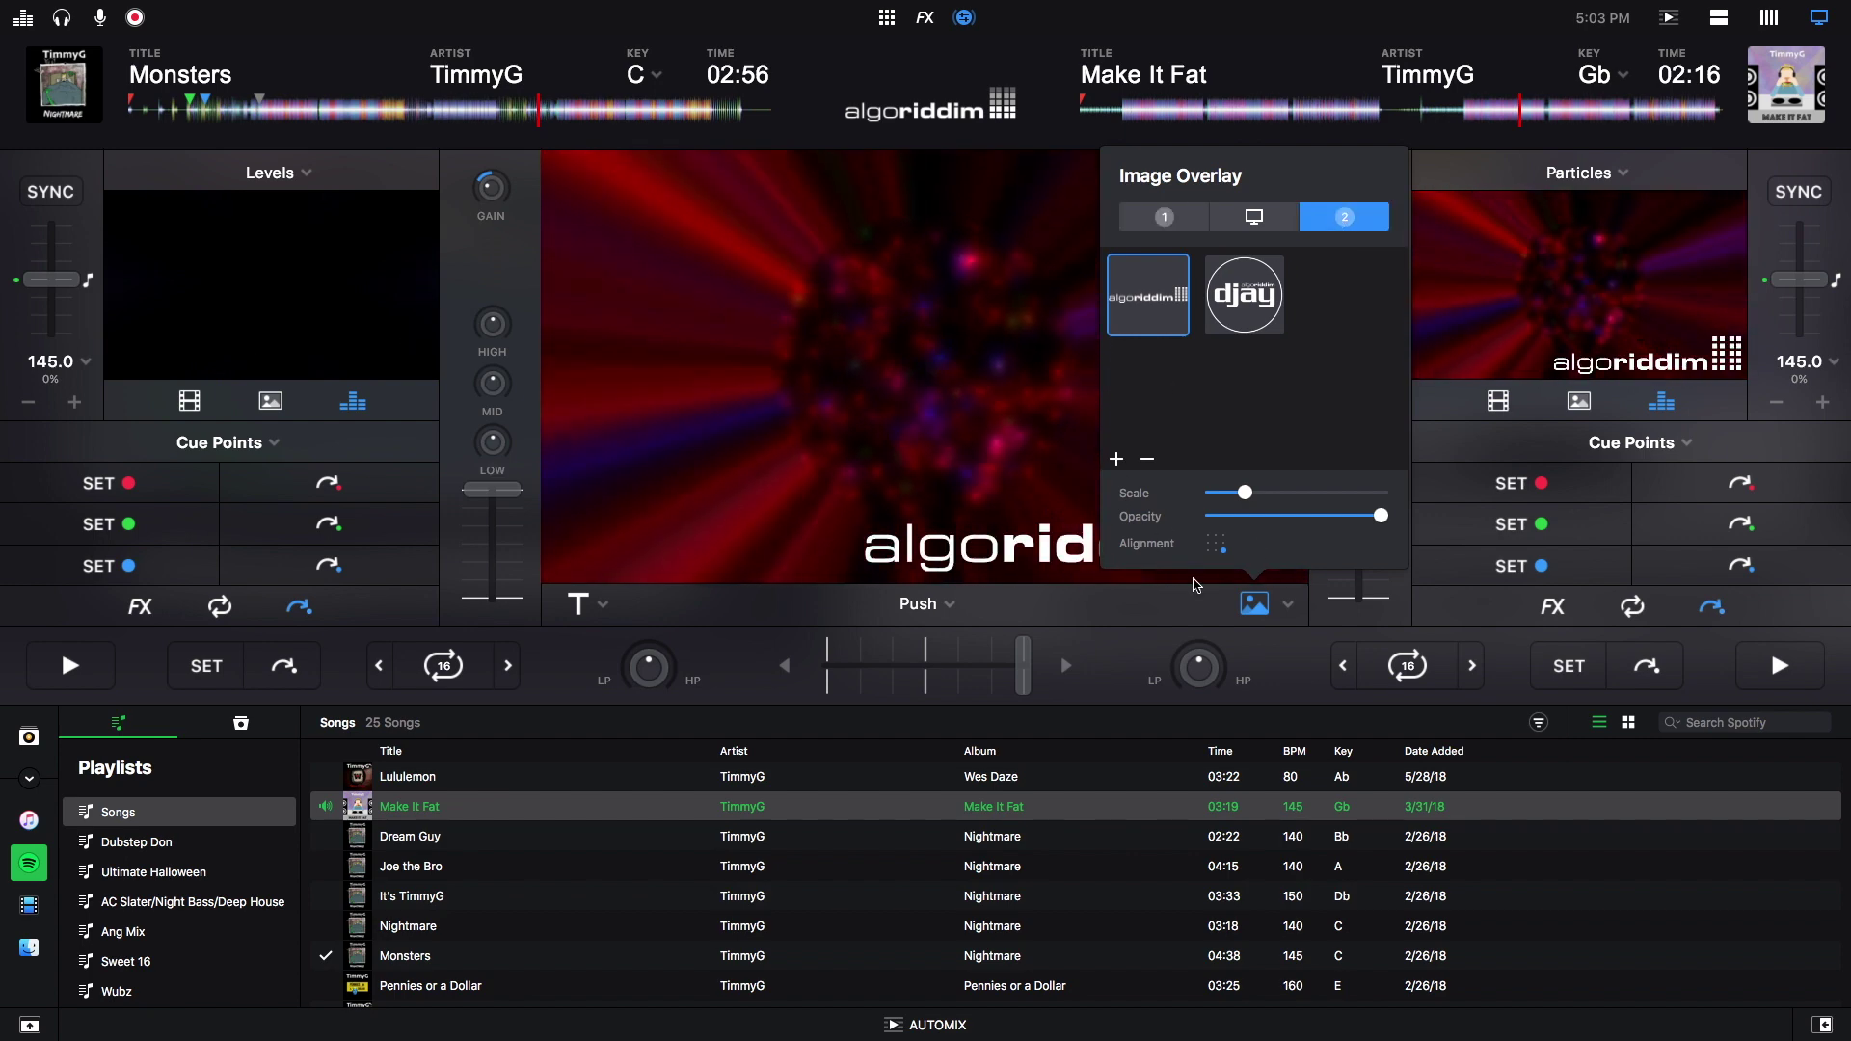
pyautogui.click(1230, 221)
pyautogui.moveTo(1022, 665)
pyautogui.mouseDown()
pyautogui.moveTo(876, 668)
pyautogui.moveTo(1022, 666)
pyautogui.mouseUp()
pyautogui.click(1250, 604)
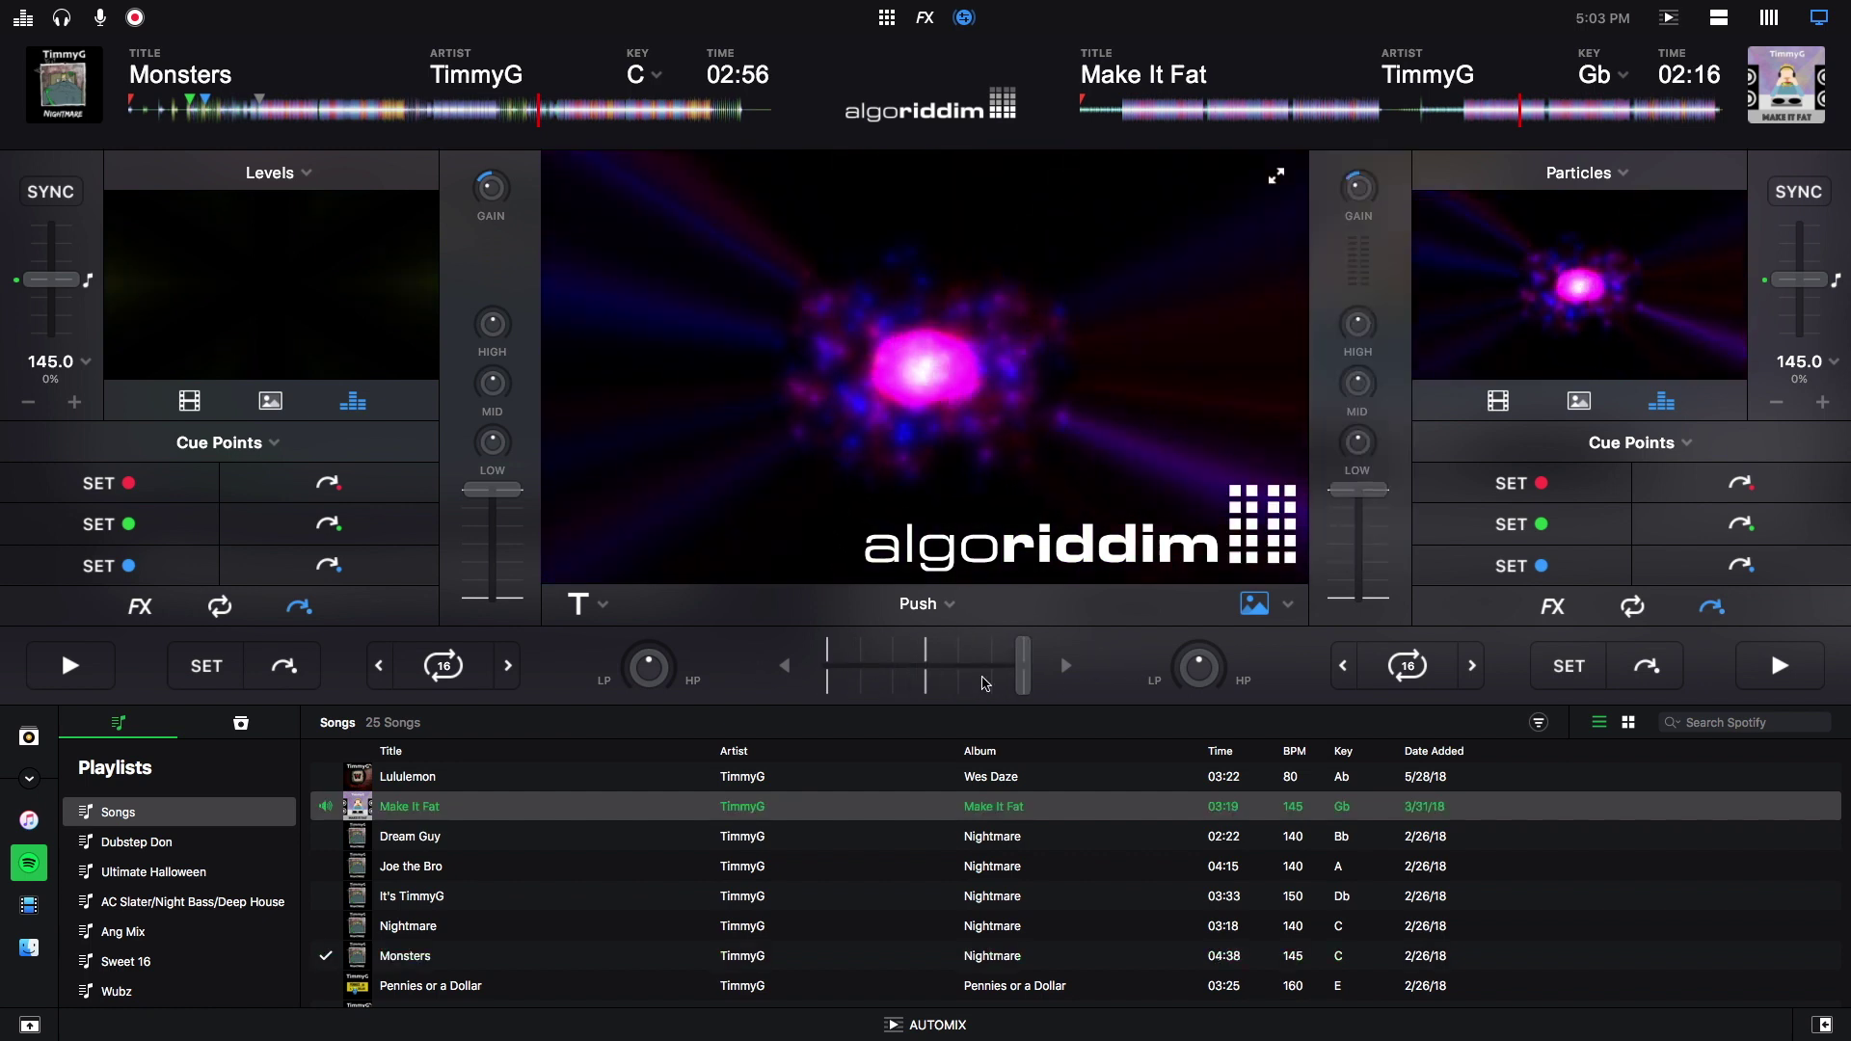
# Step: Add the logo overlay to deck 2 and crossfade to Monsters, then fully back to Make It Fat
pyautogui.click(1243, 607)
pyautogui.click(1343, 217)
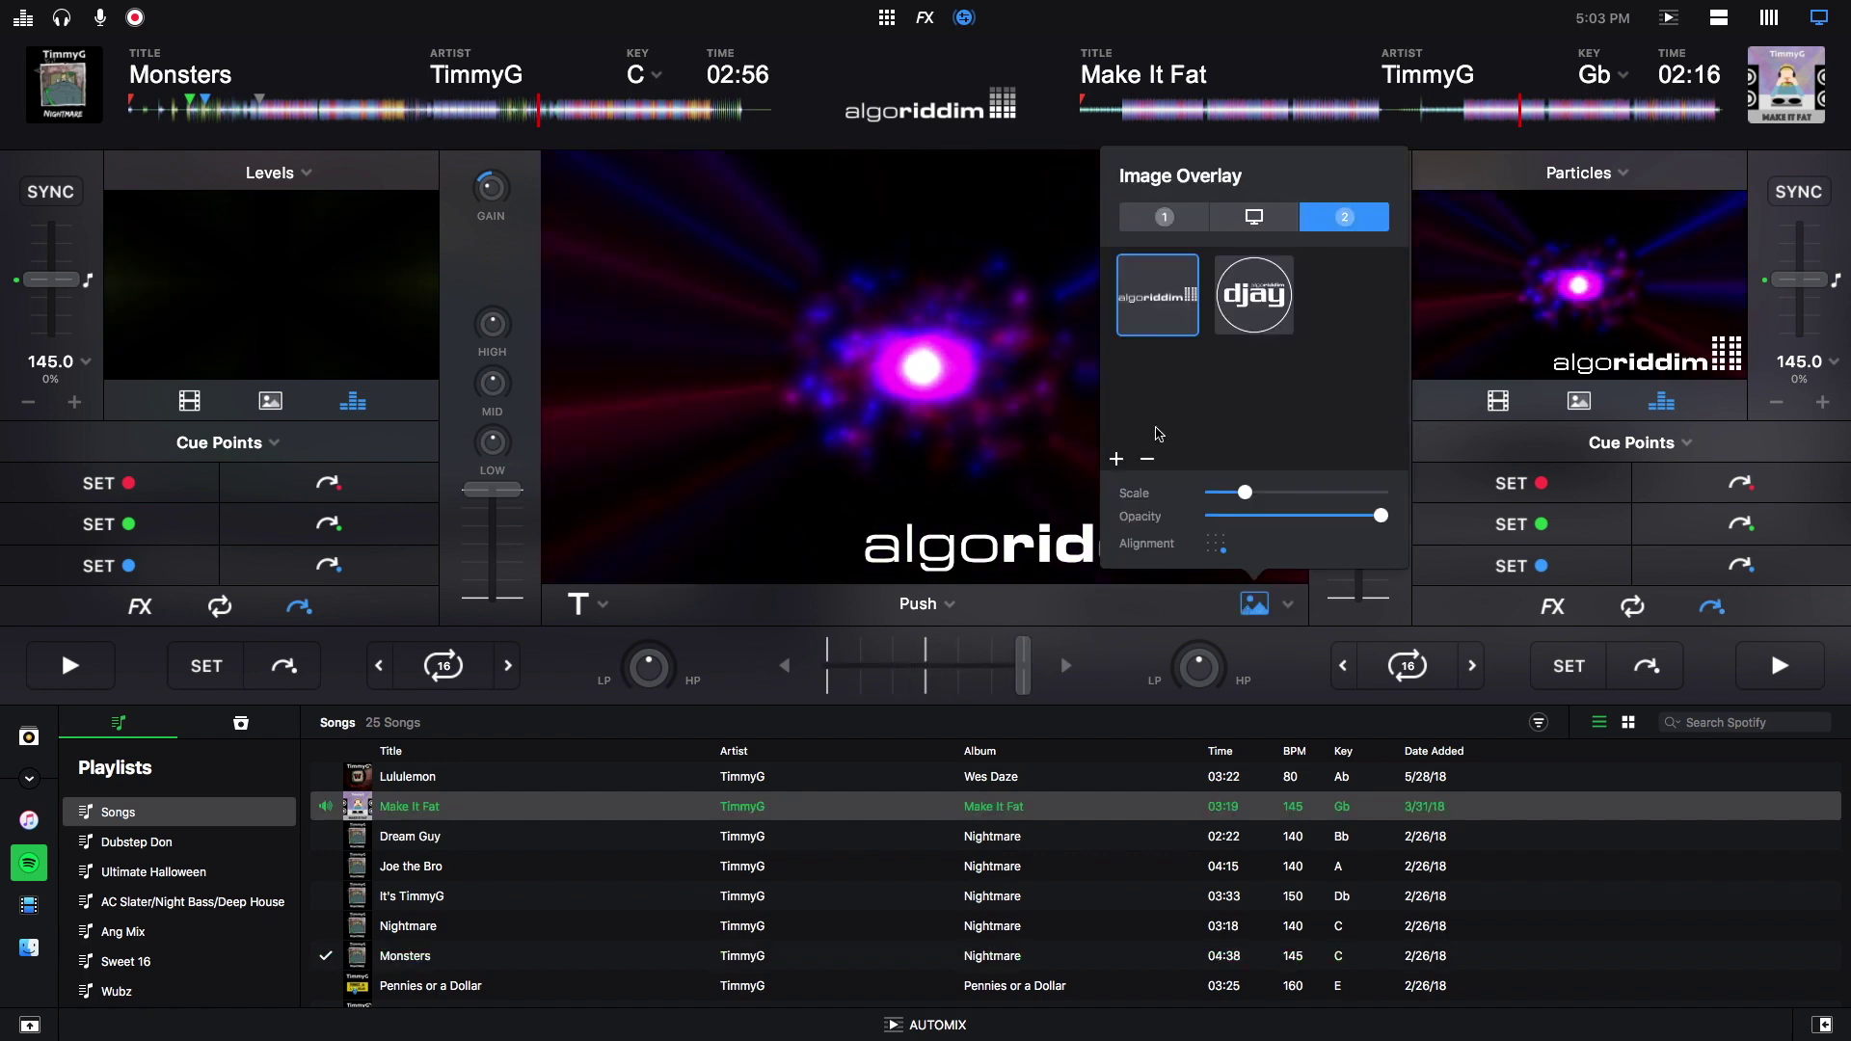
pyautogui.moveTo(1025, 675); pyautogui.dragTo(815, 672)
pyautogui.moveTo(952, 671); pyautogui.dragTo(1021, 665)
pyautogui.click(1253, 605)
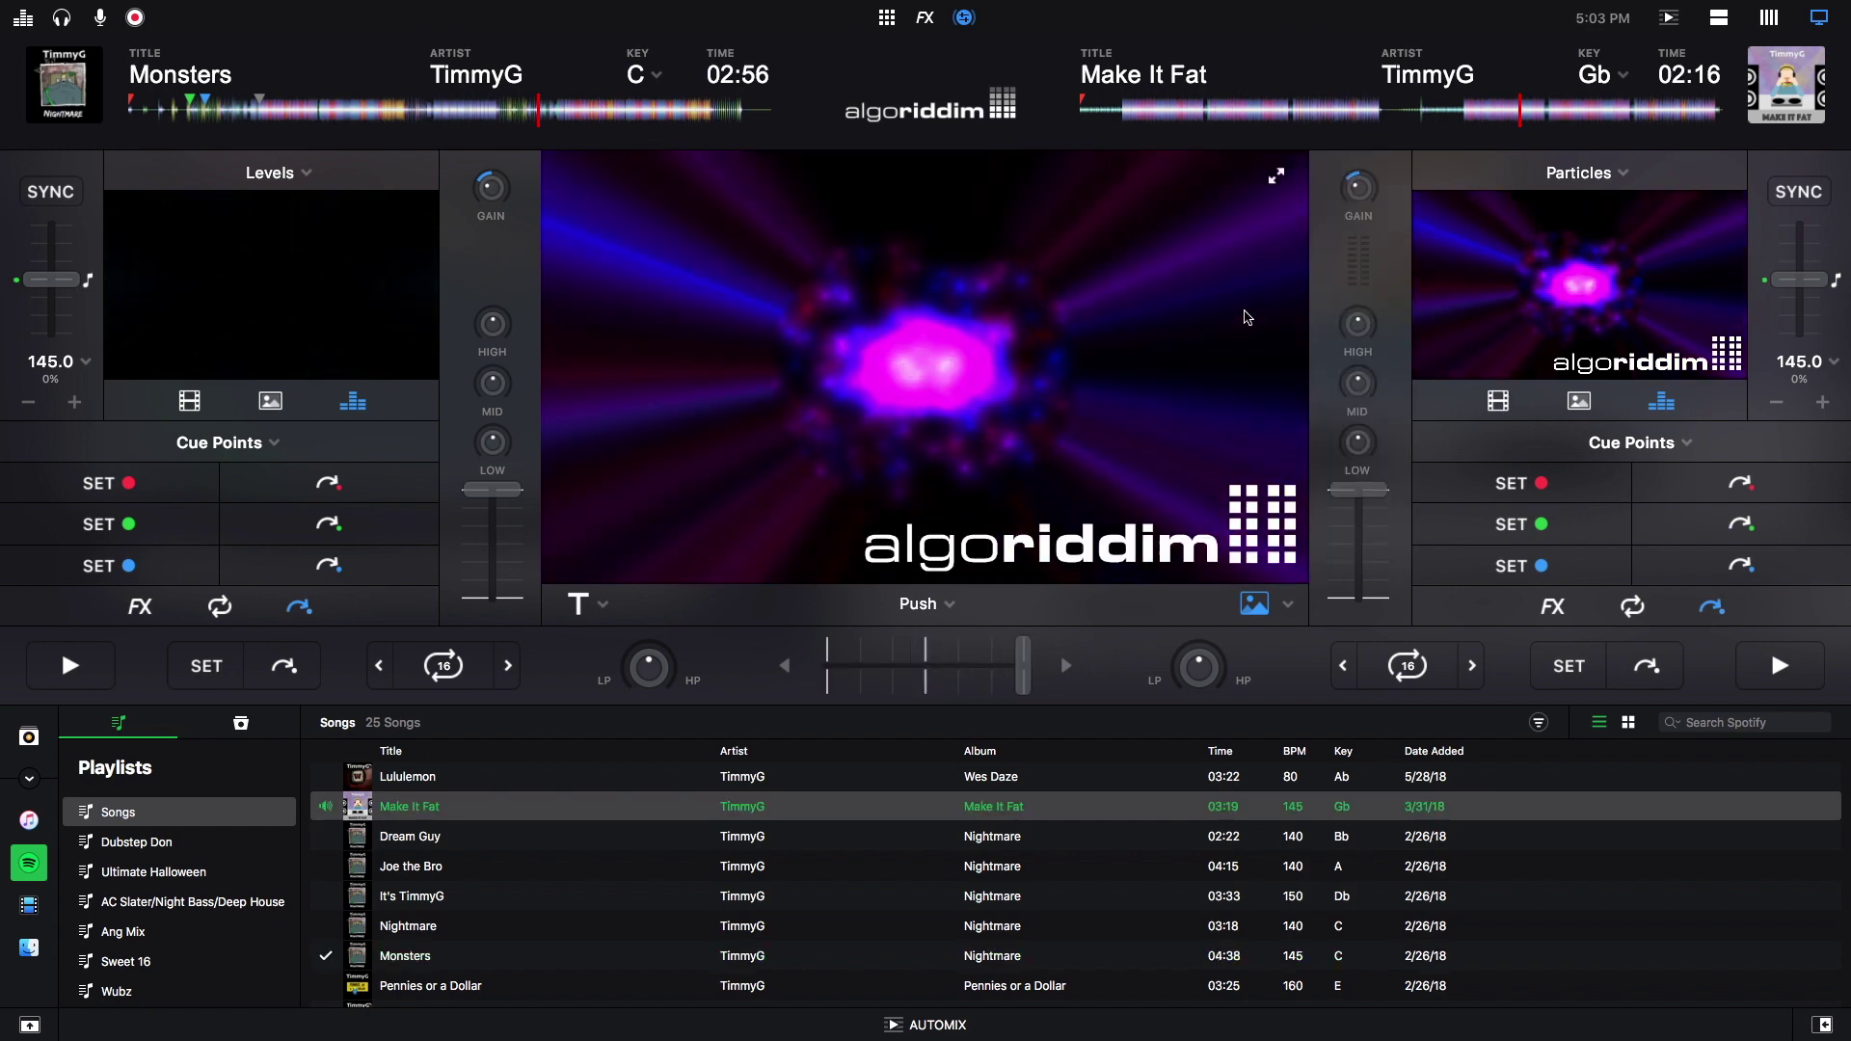
pyautogui.click(1250, 605)
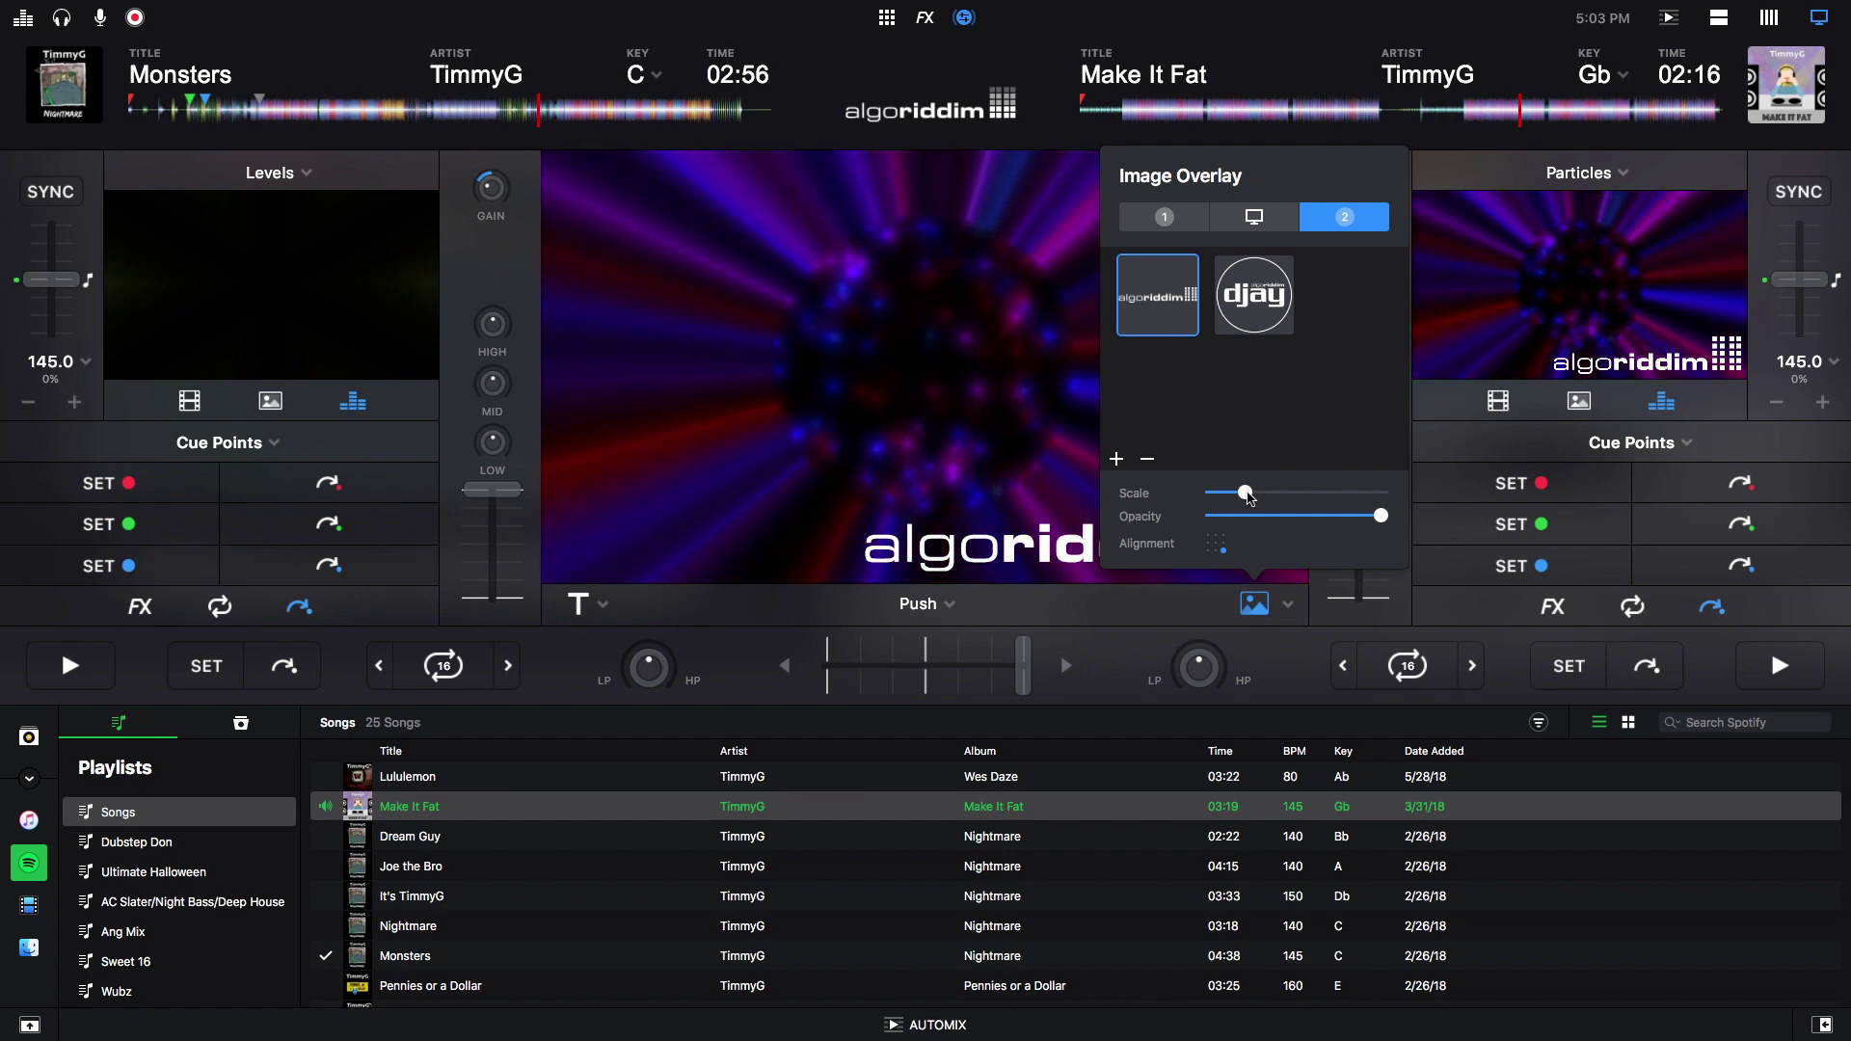
# Step: Enlarge the algoriddim logo overlay with the Scale slider and make it slightly less opaque
pyautogui.moveTo(1248, 496)
pyautogui.mouseDown()
pyautogui.moveTo(1343, 495)
pyautogui.moveTo(1214, 498)
pyautogui.mouseUp()
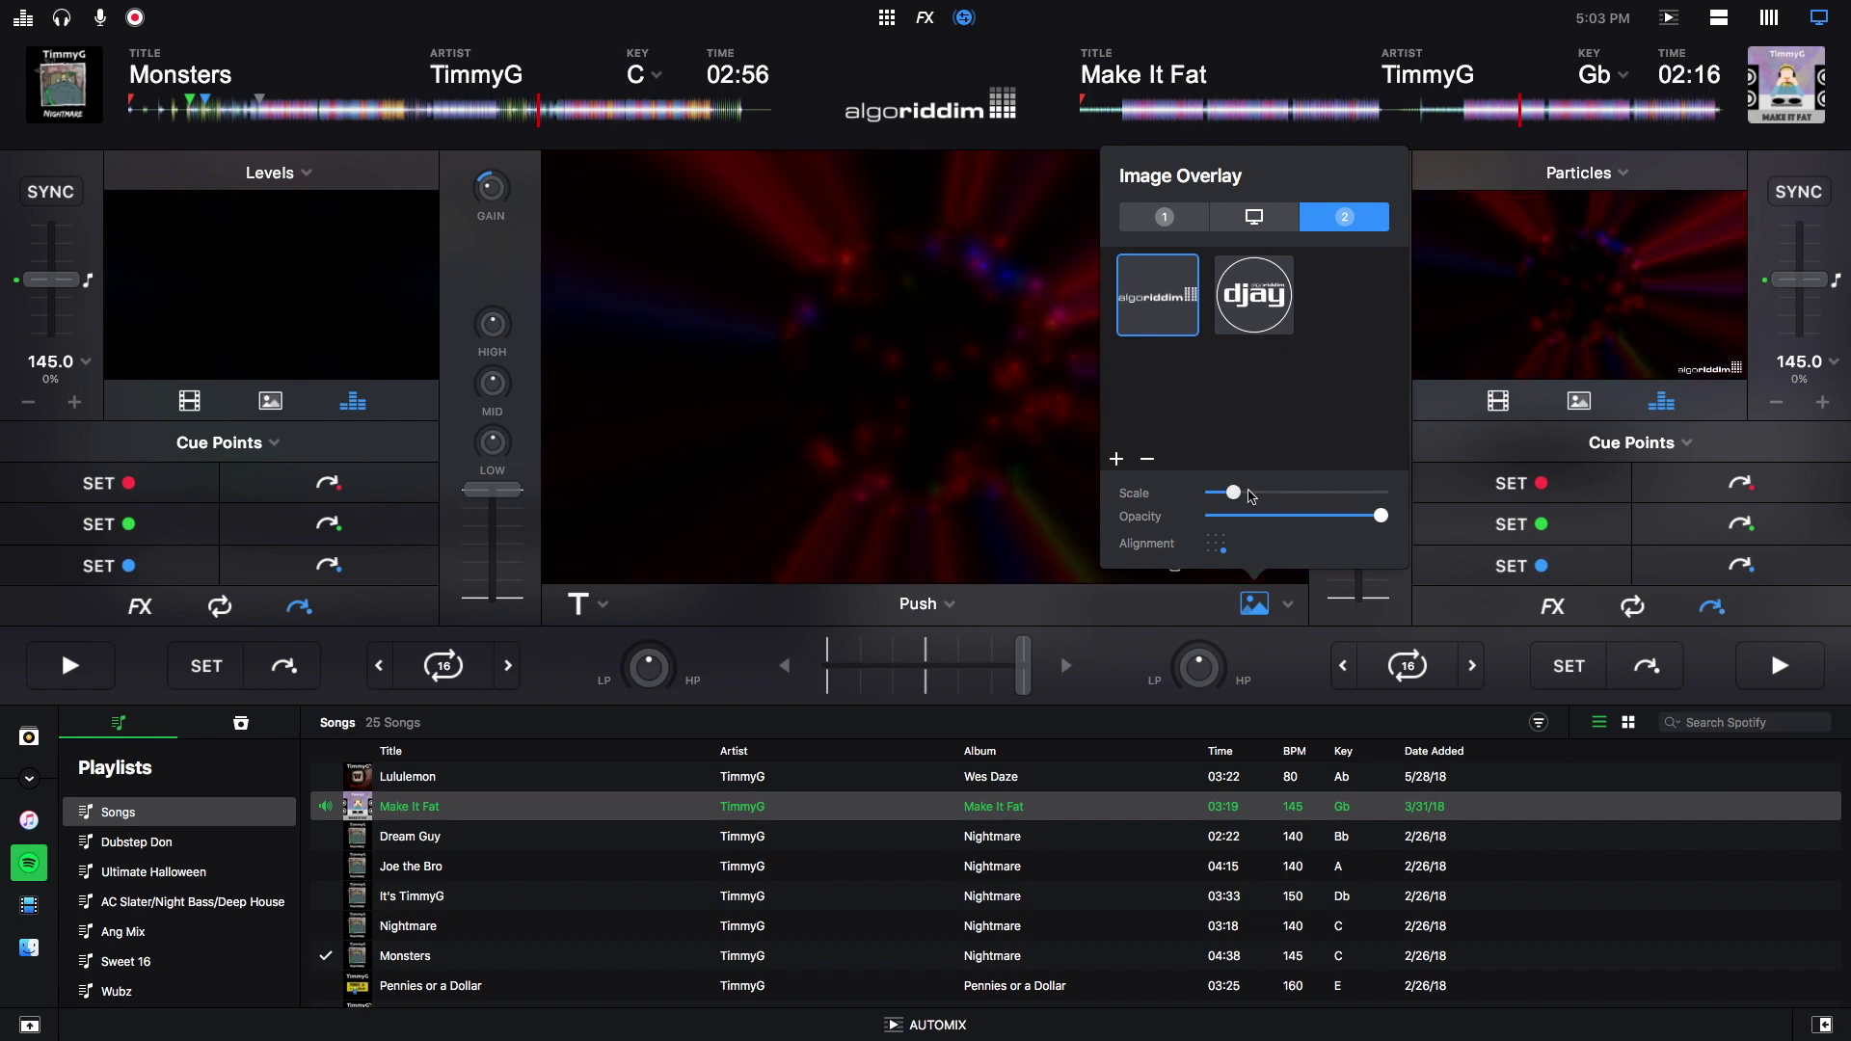
pyautogui.moveTo(1270, 495); pyautogui.dragTo(1272, 495)
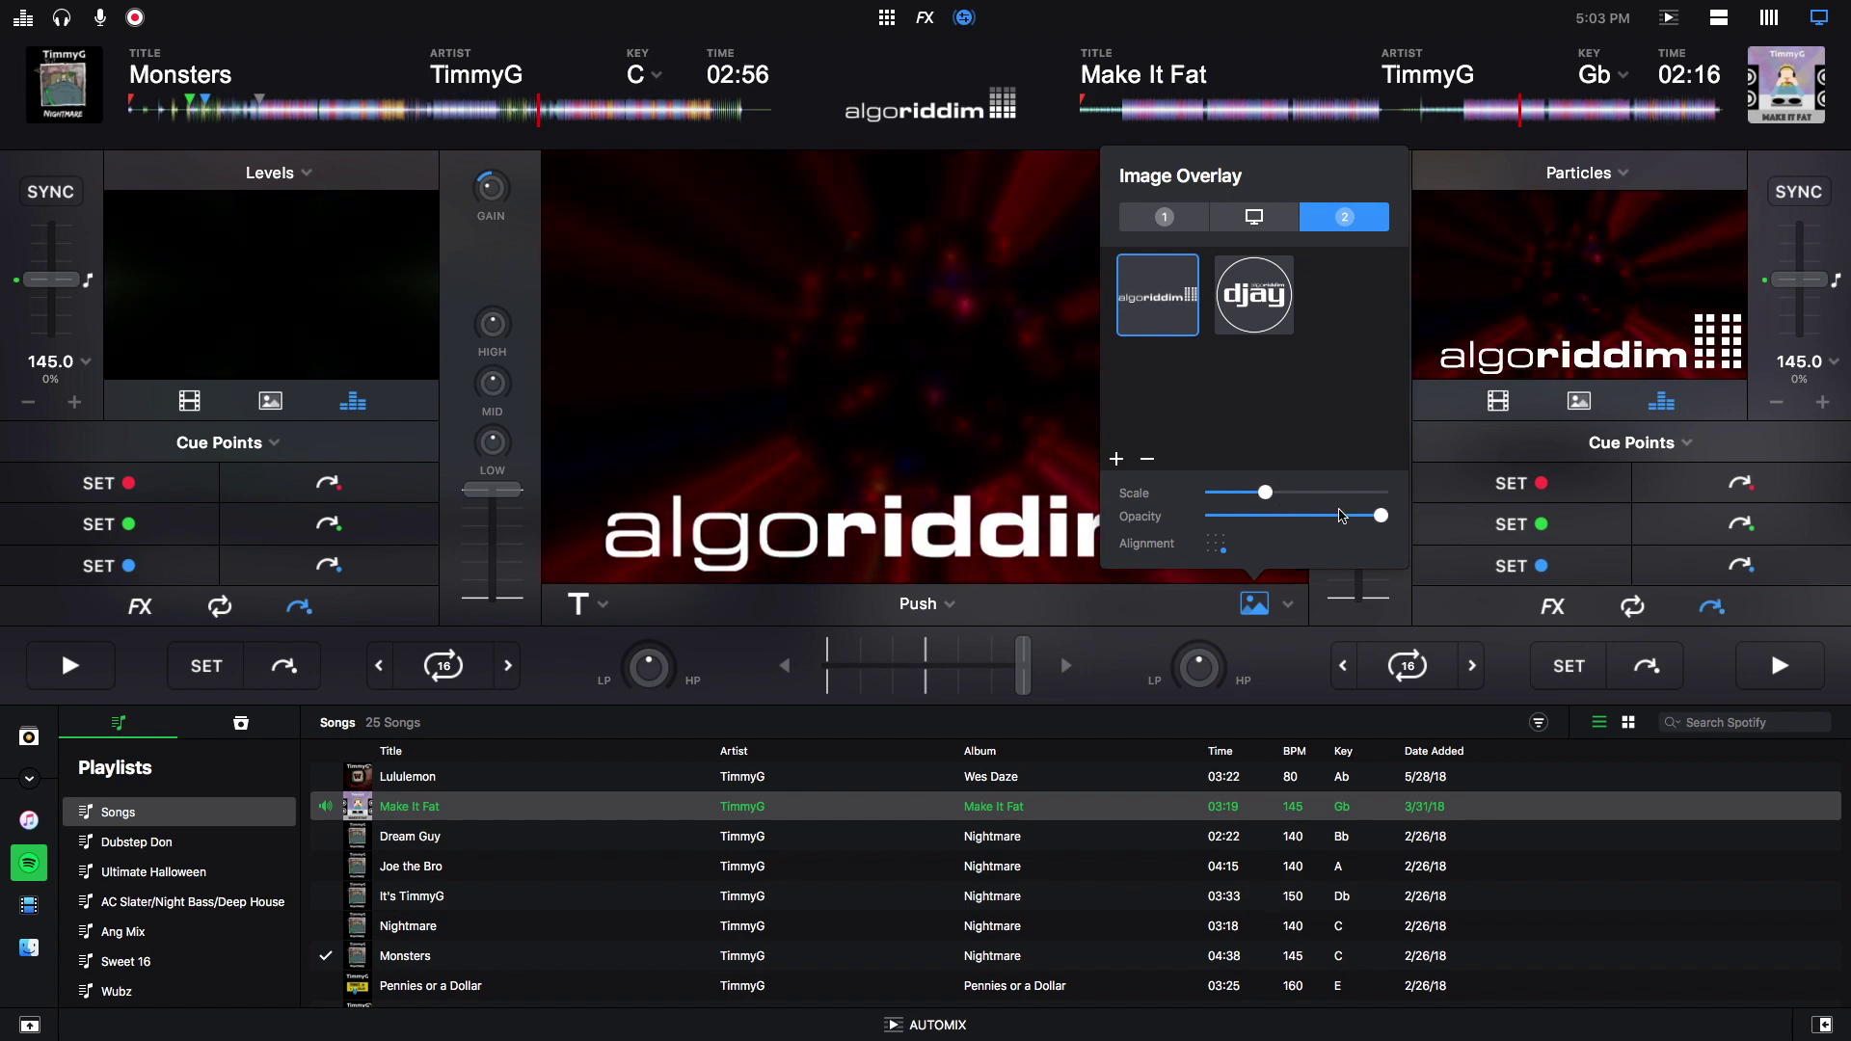
pyautogui.moveTo(1374, 521); pyautogui.dragTo(1413, 524)
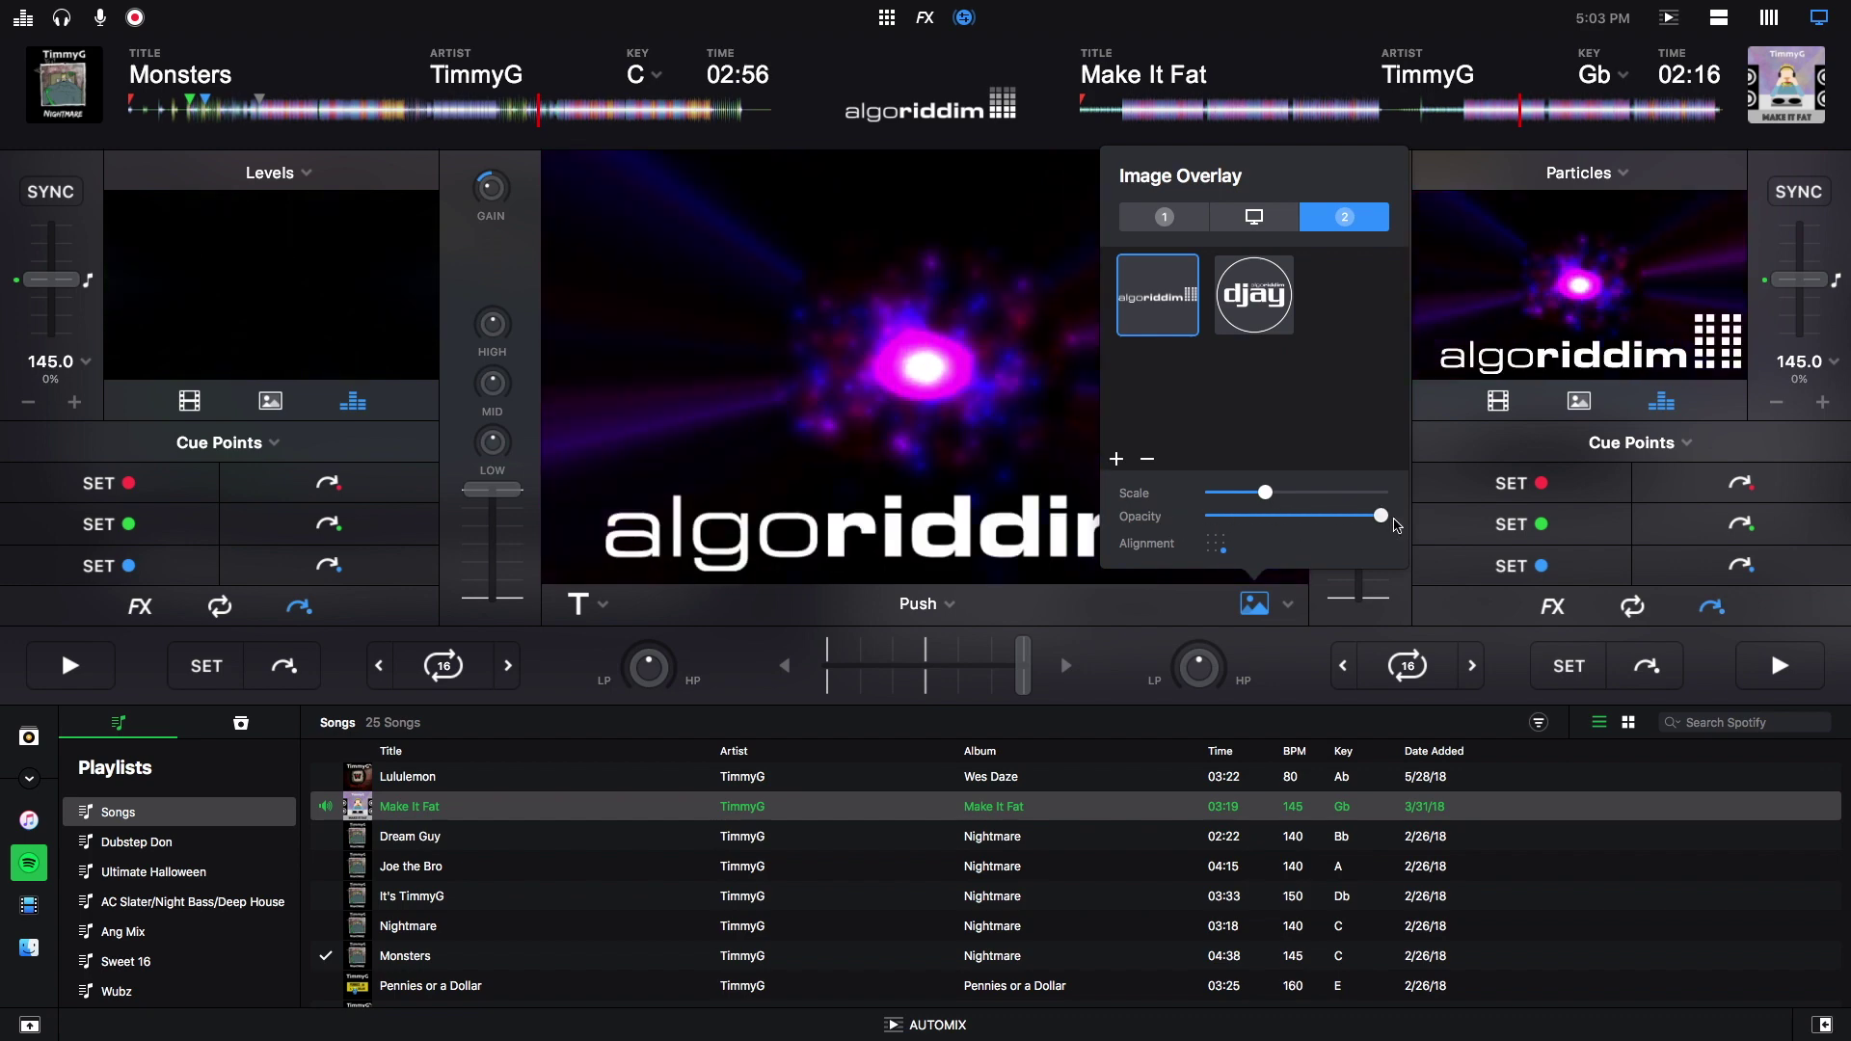
# Step: Try several alignment positions for the algoriddim logo, ending middle-left, then switch it off on deck 2
pyautogui.click(1219, 542)
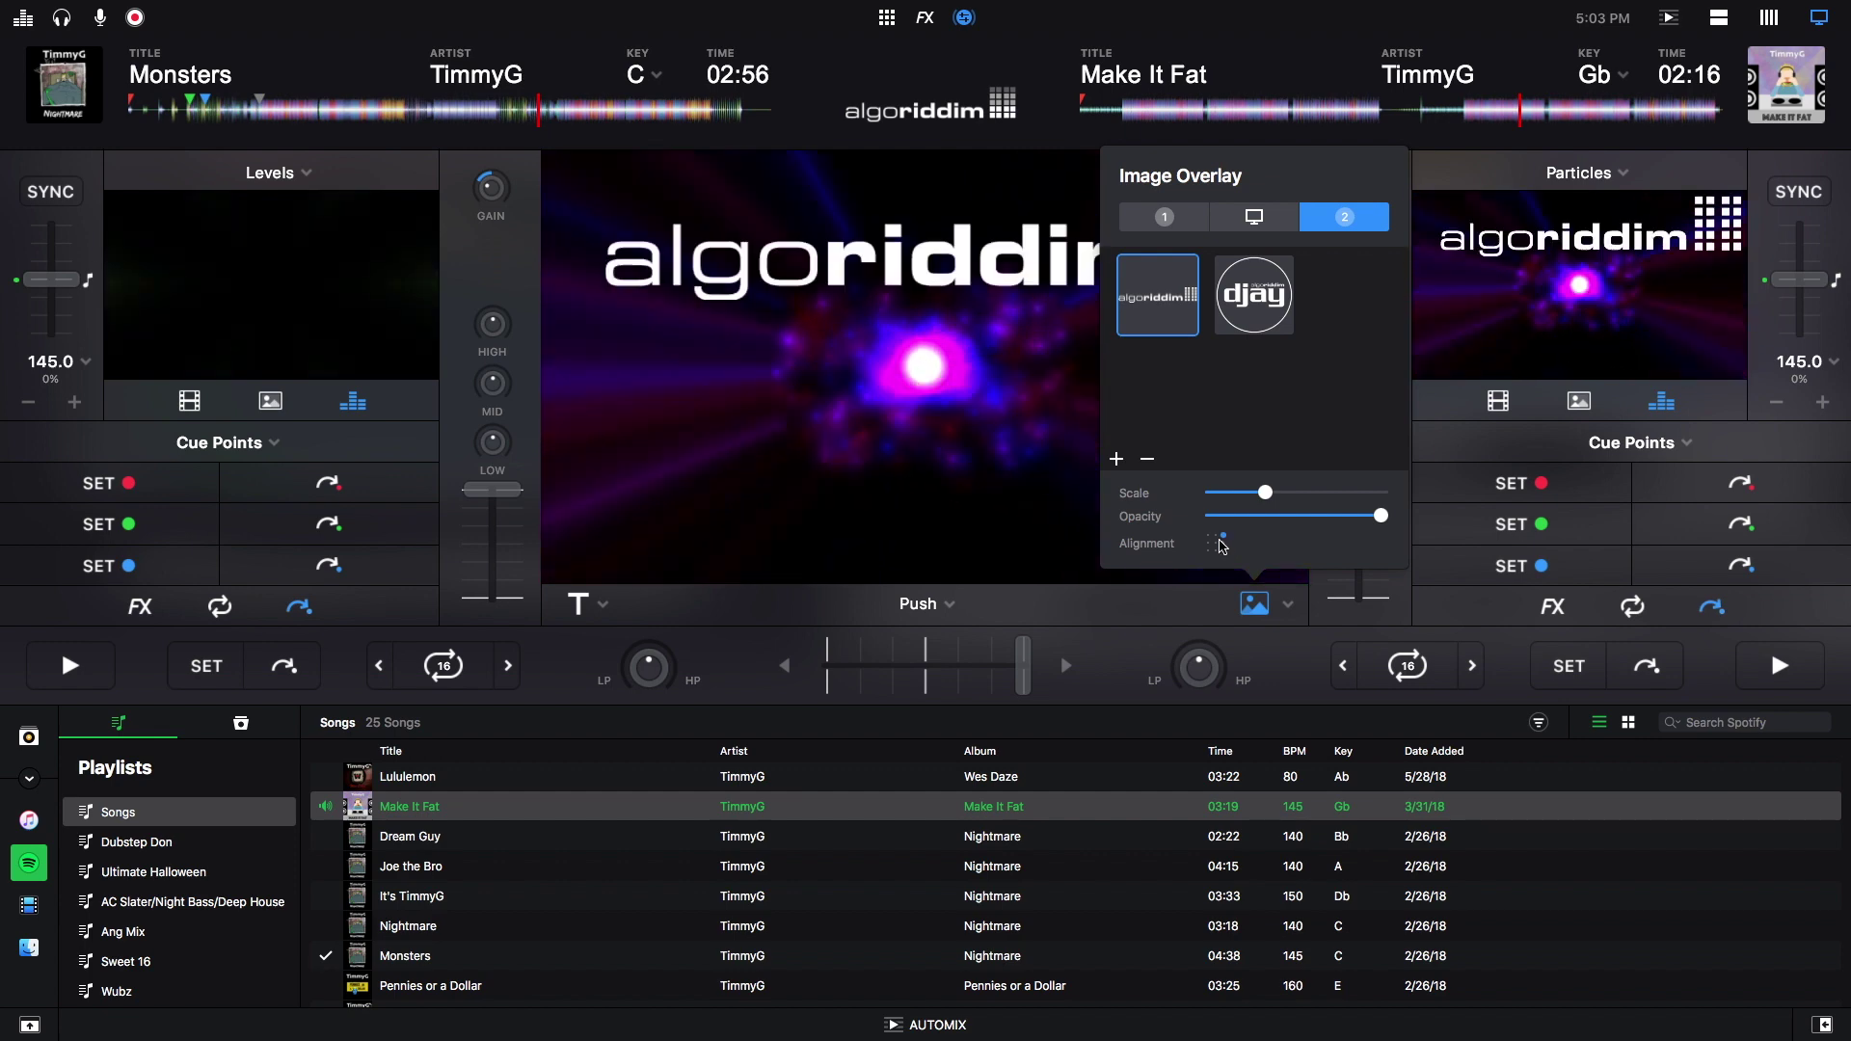
pyautogui.click(1211, 545)
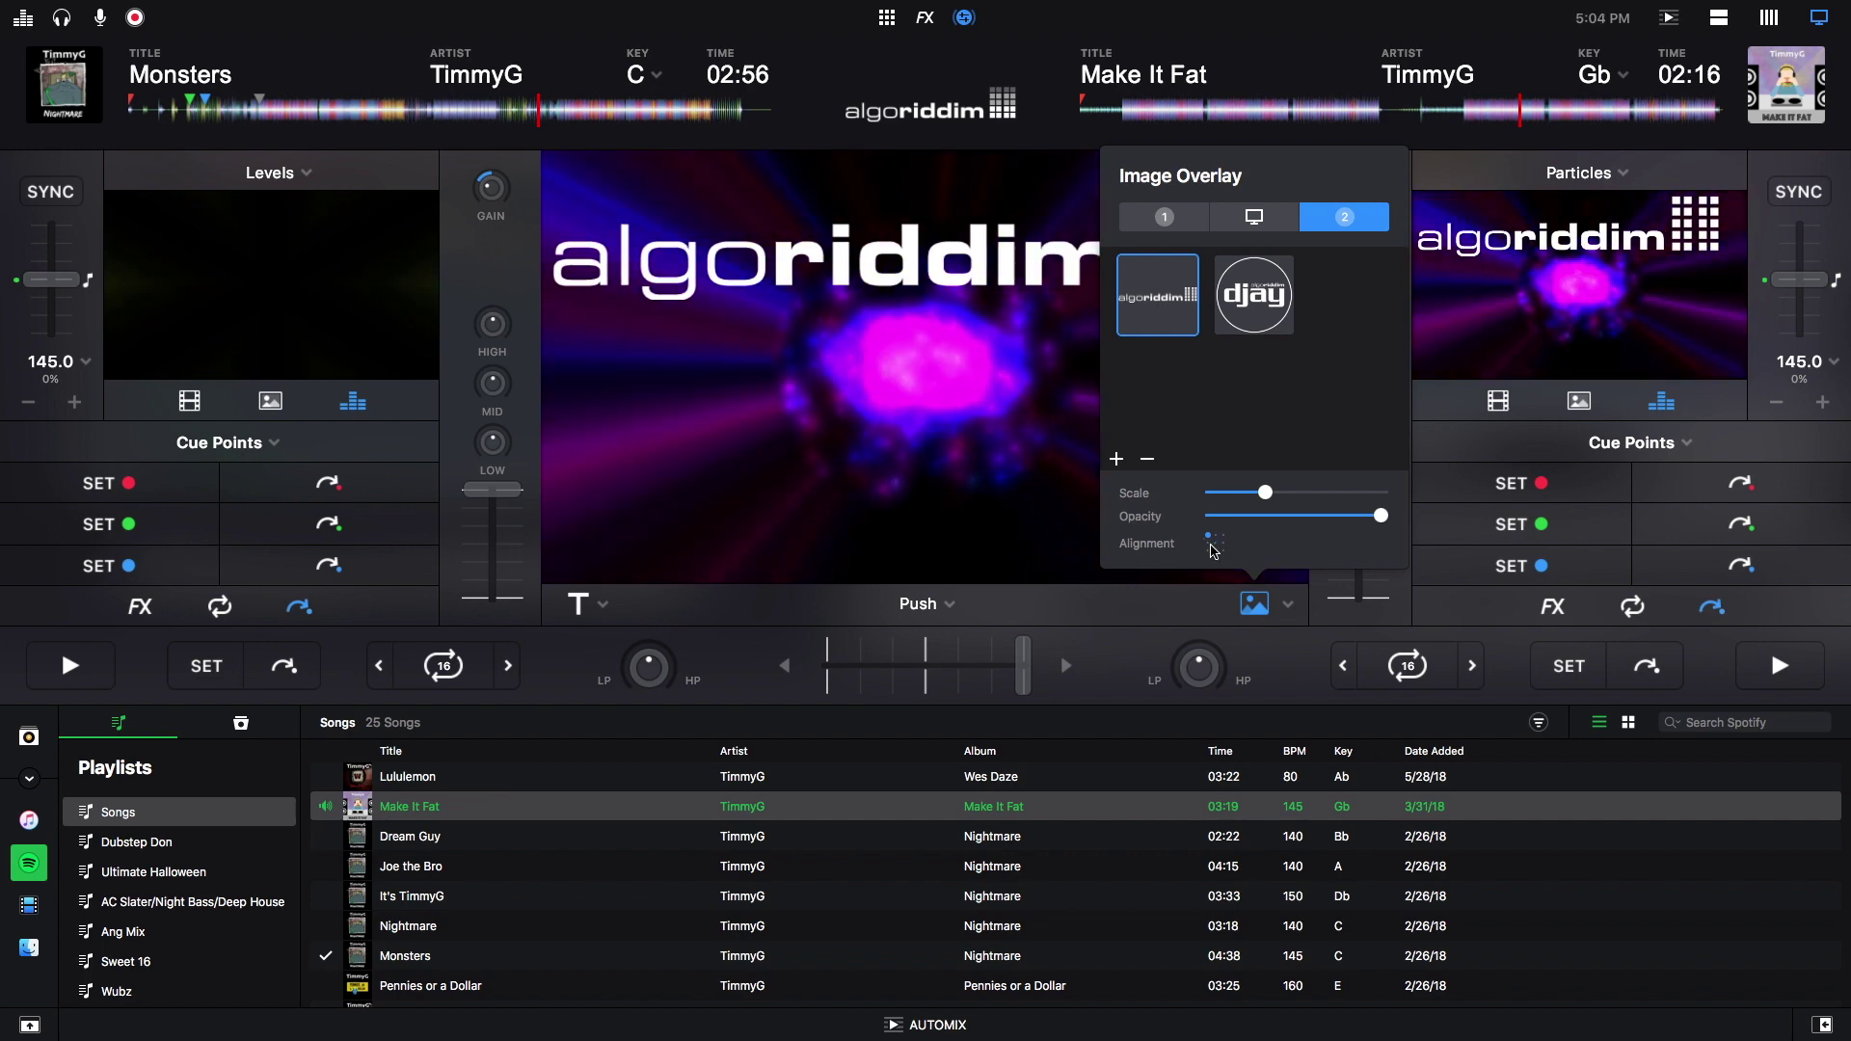
pyautogui.click(1212, 545)
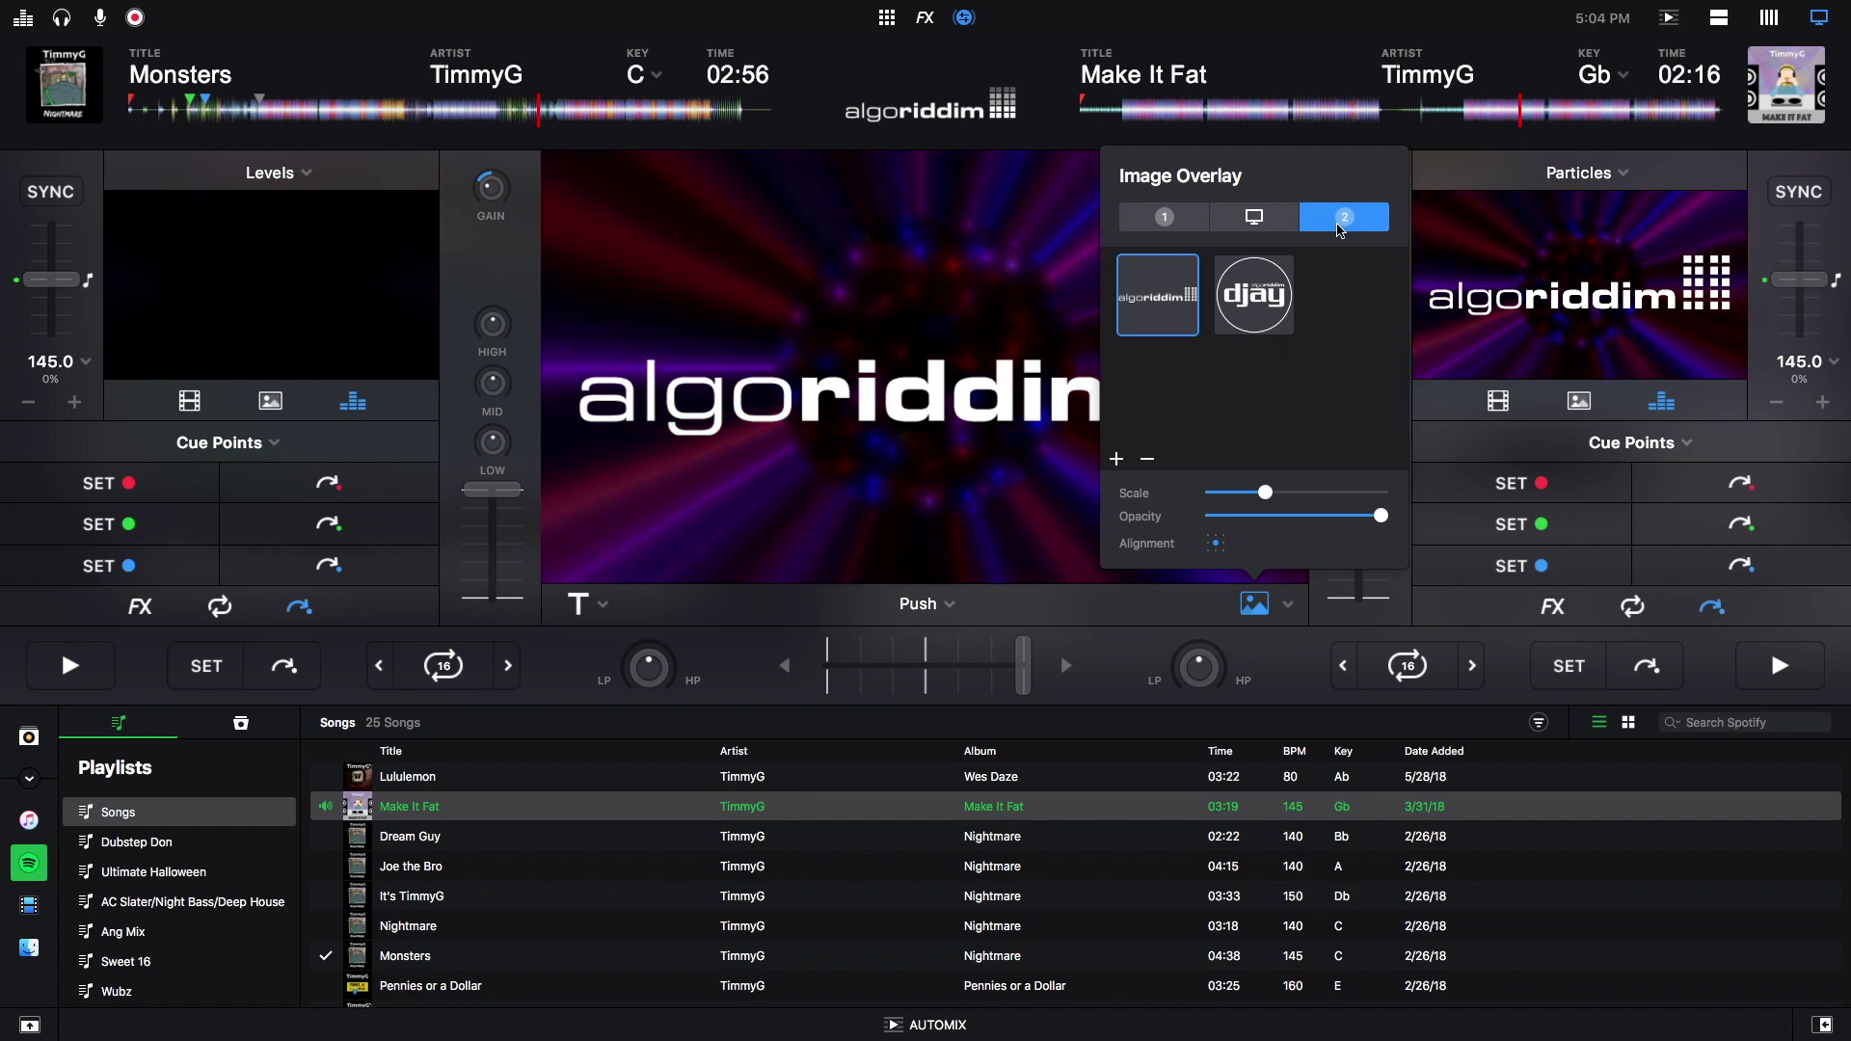
pyautogui.click(1342, 220)
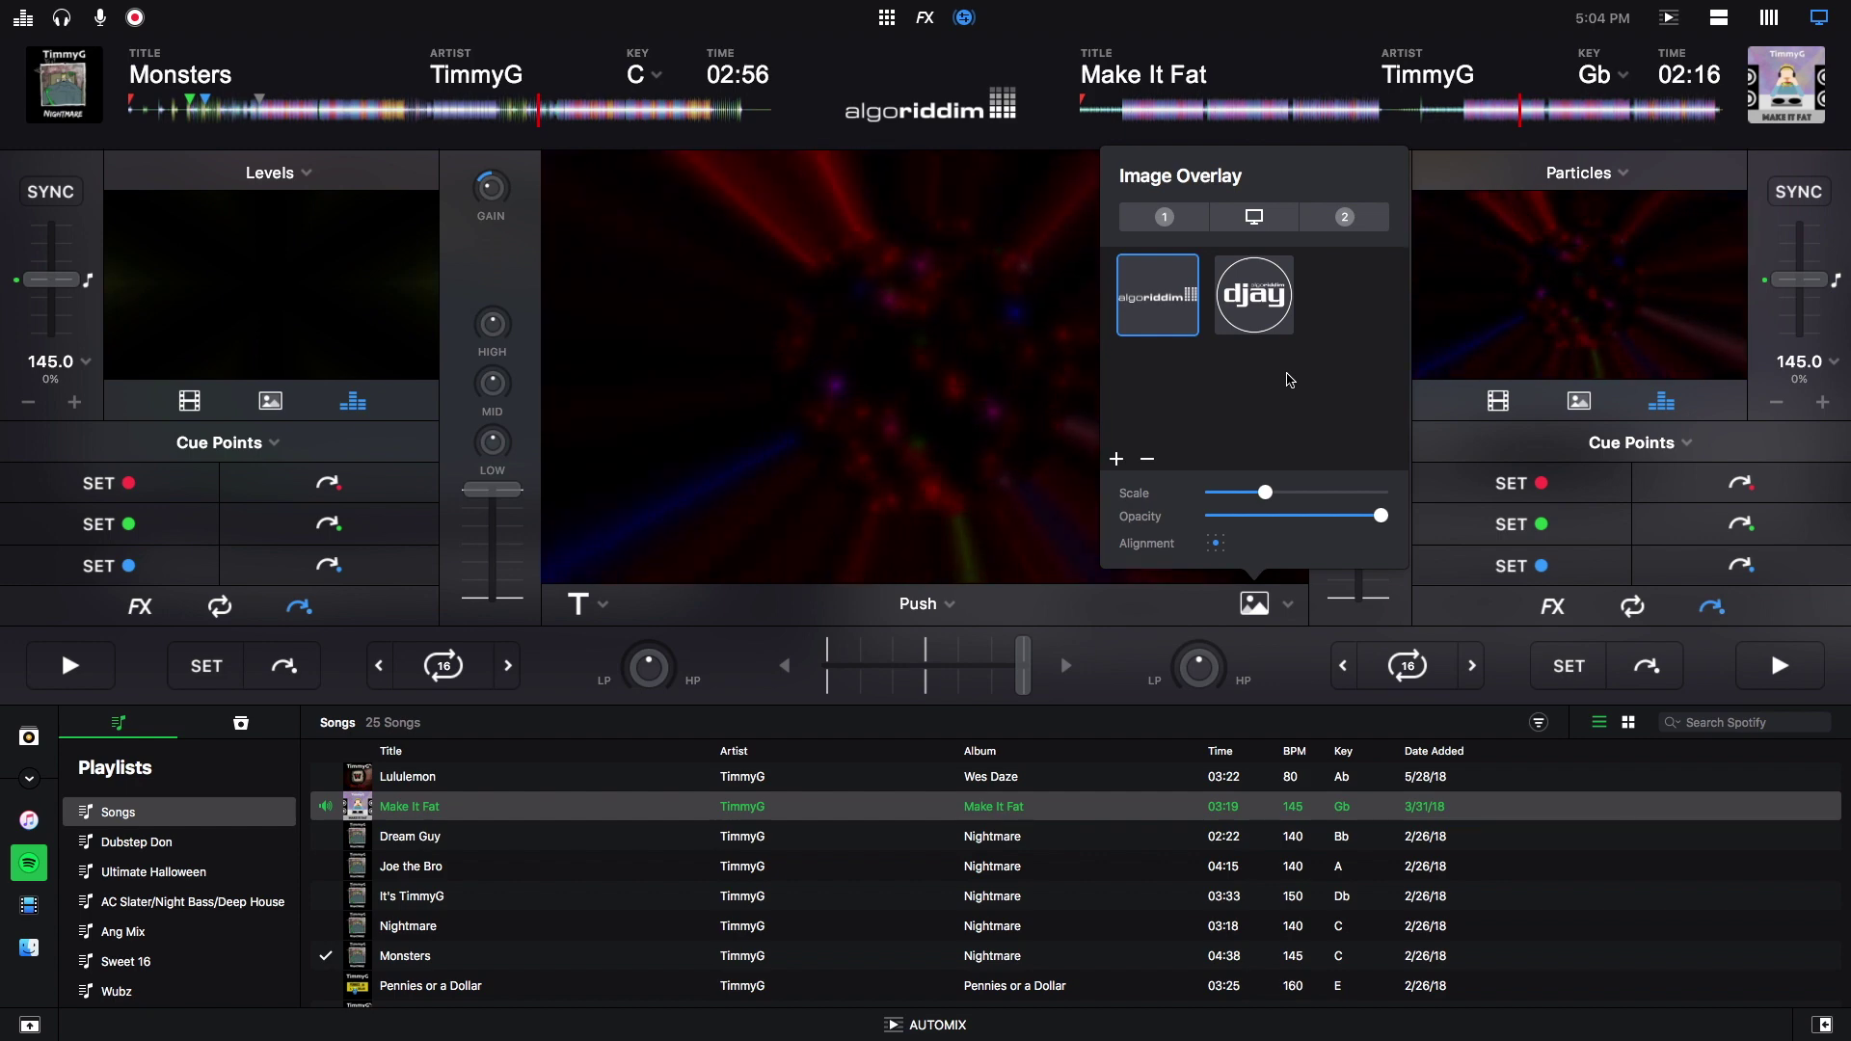
# Step: Add the TimmyG PNG Transparent image, show it on Master, and scale it down slightly
pyautogui.click(1117, 461)
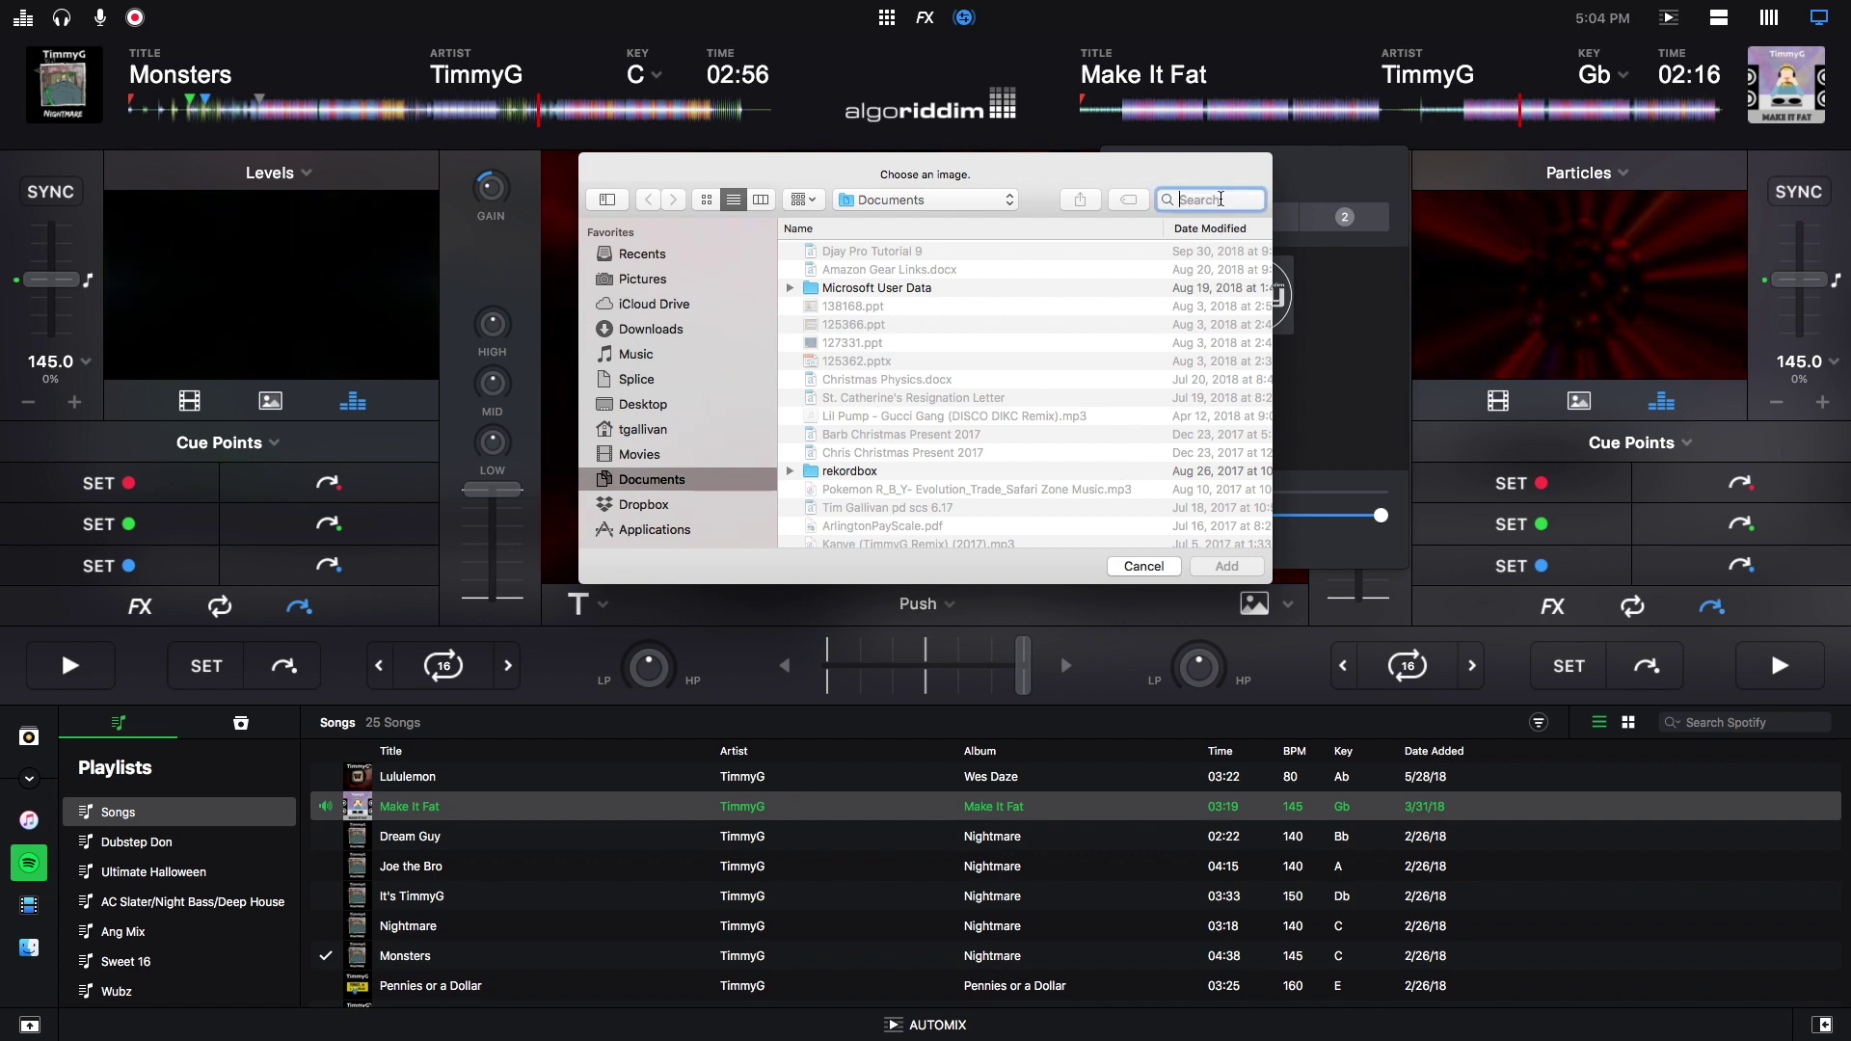
pyautogui.write('timmy')
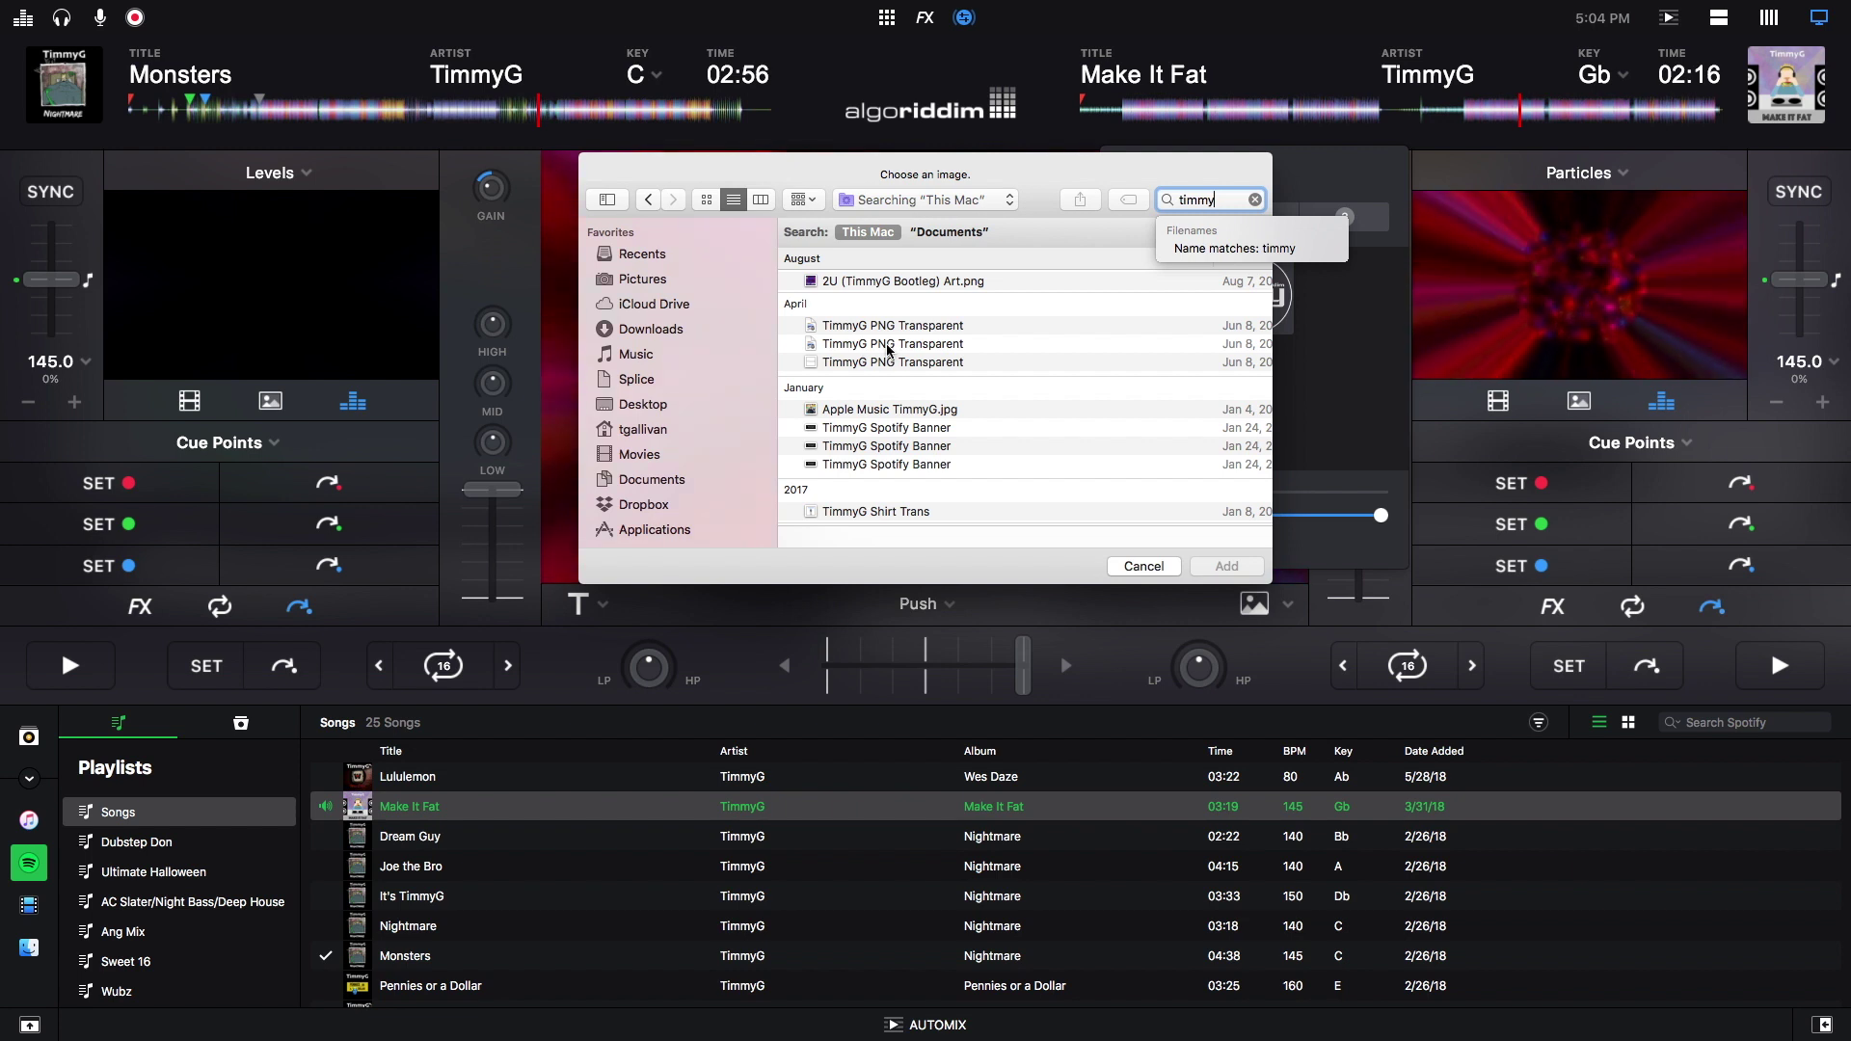
pyautogui.click(892, 325)
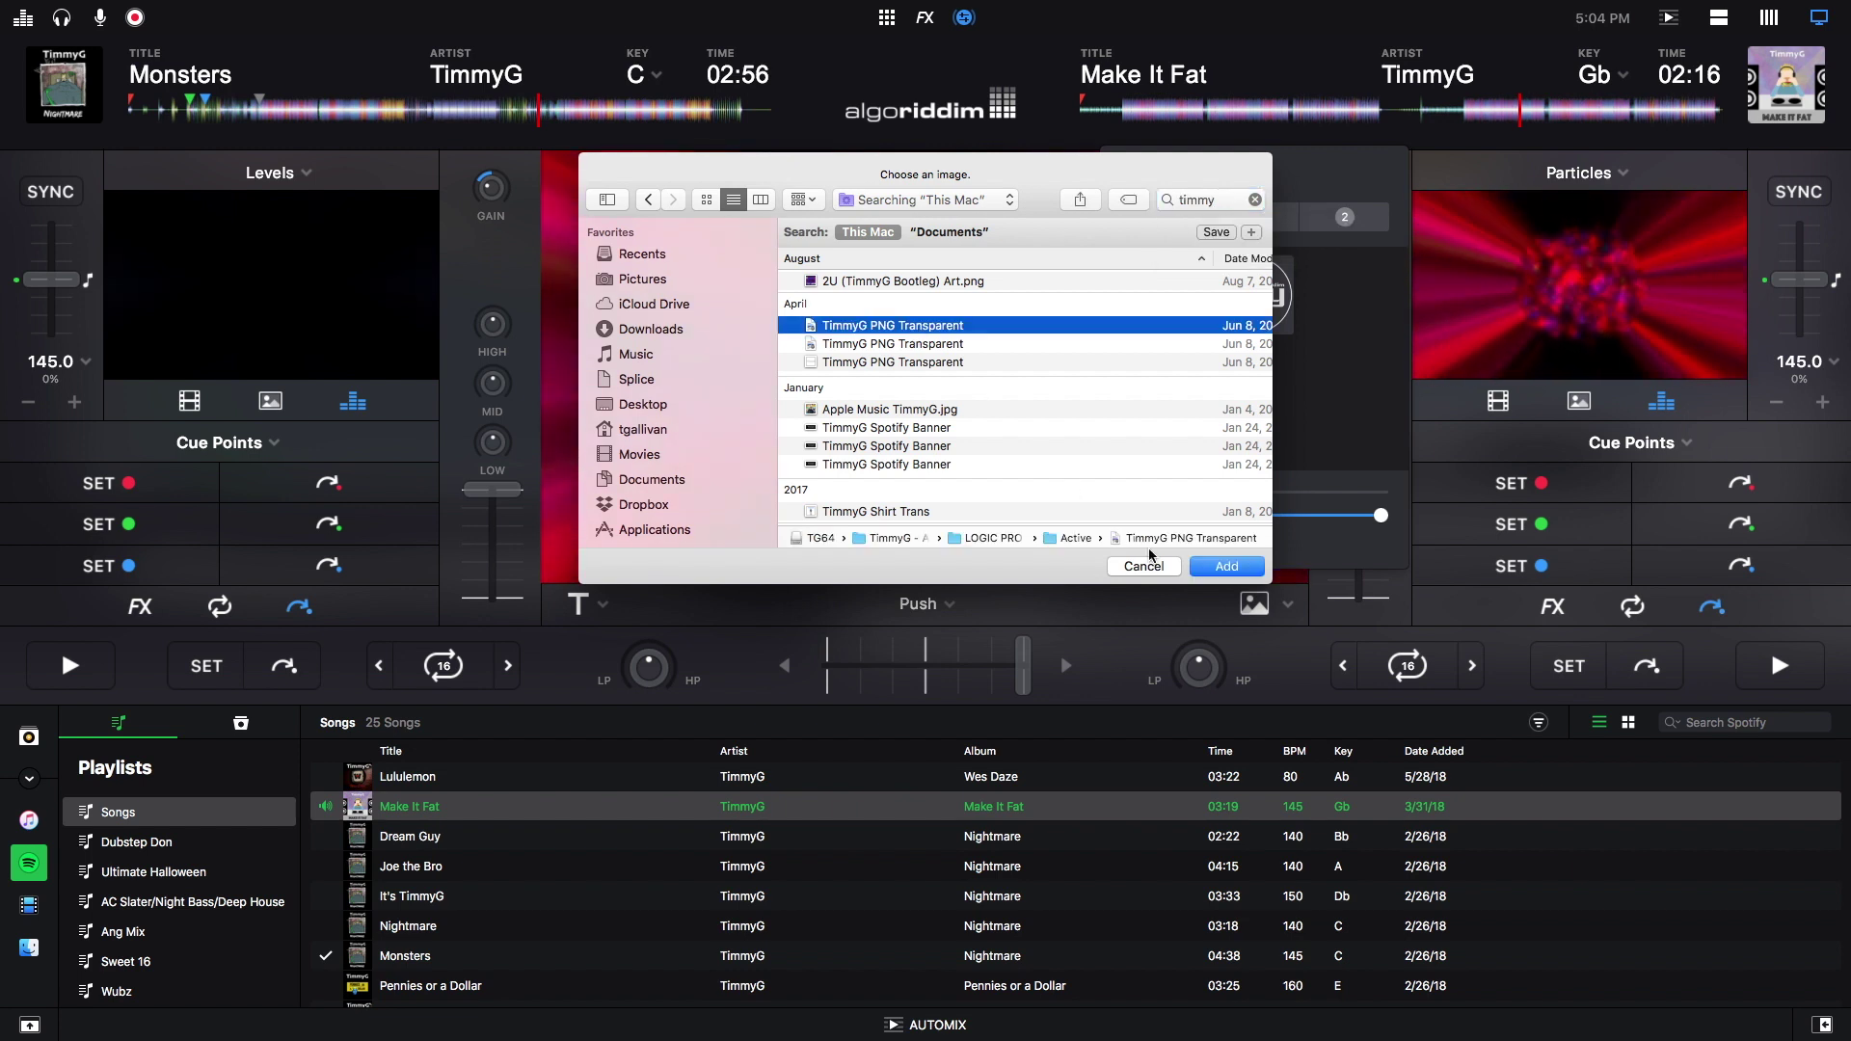
pyautogui.click(1221, 573)
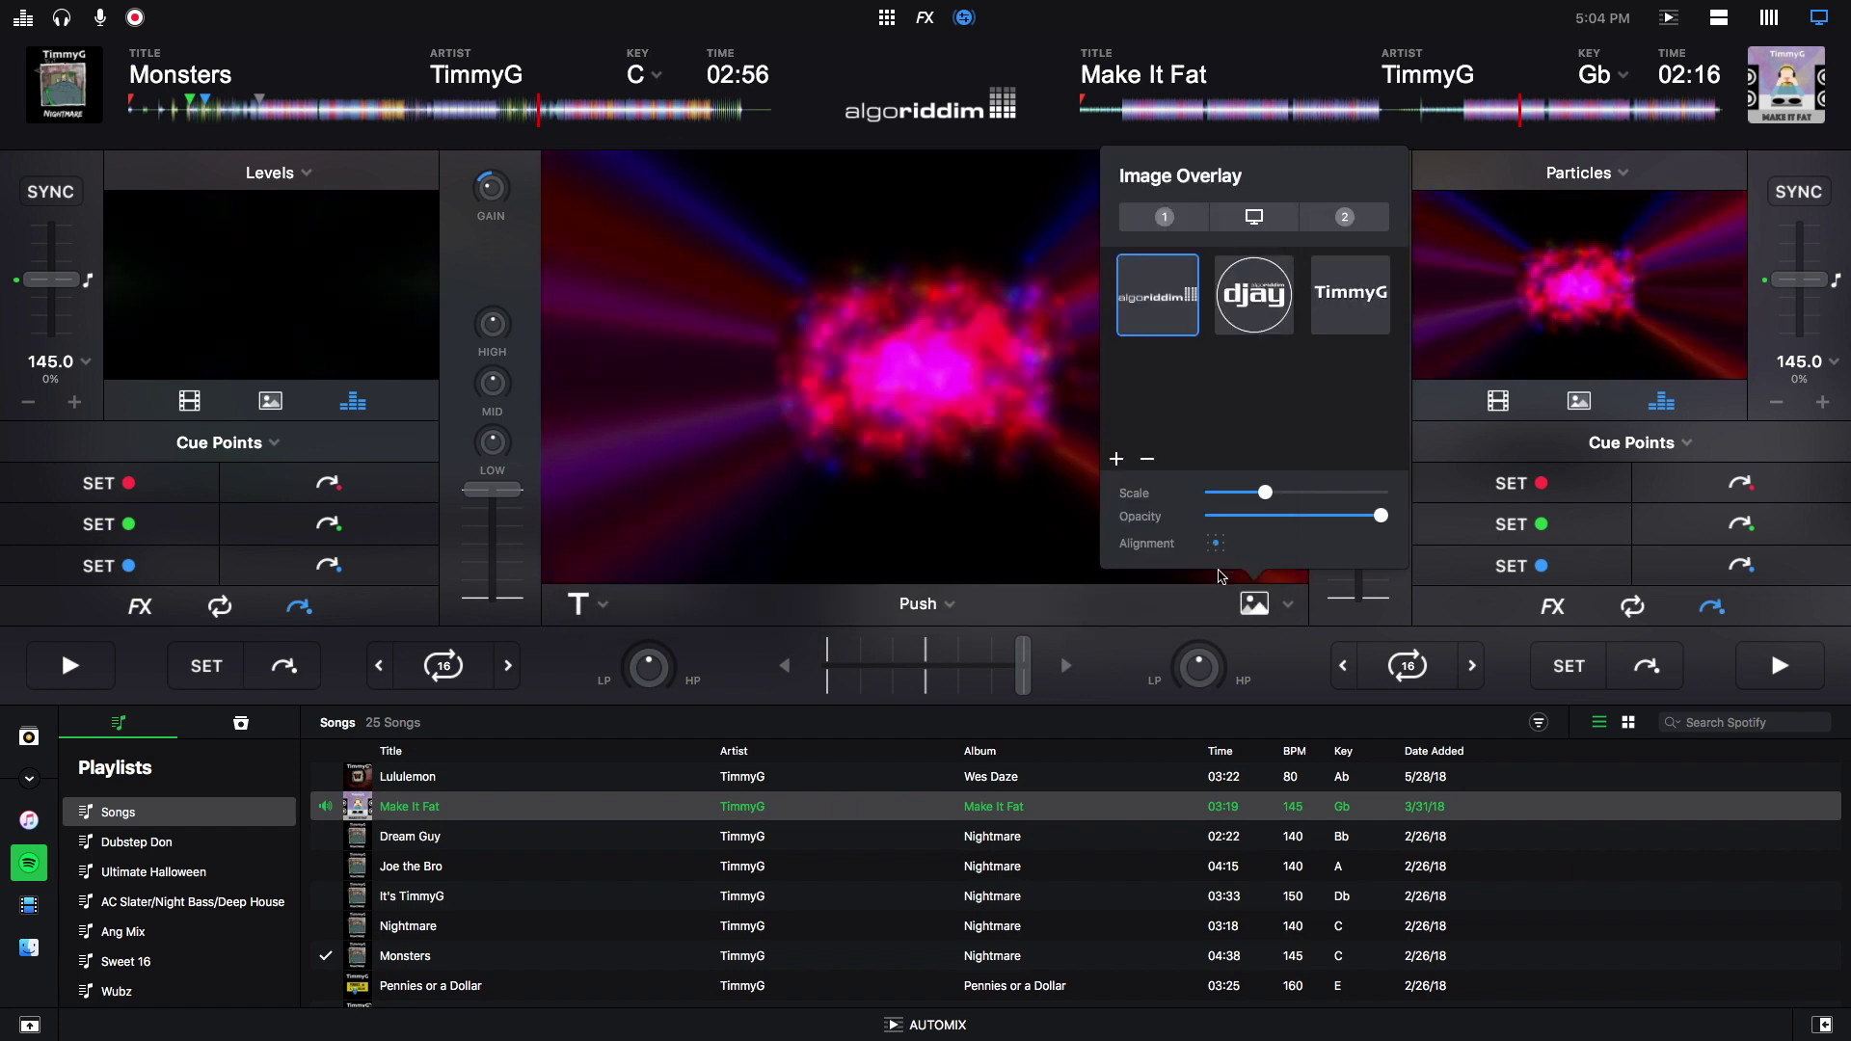
pyautogui.click(1348, 319)
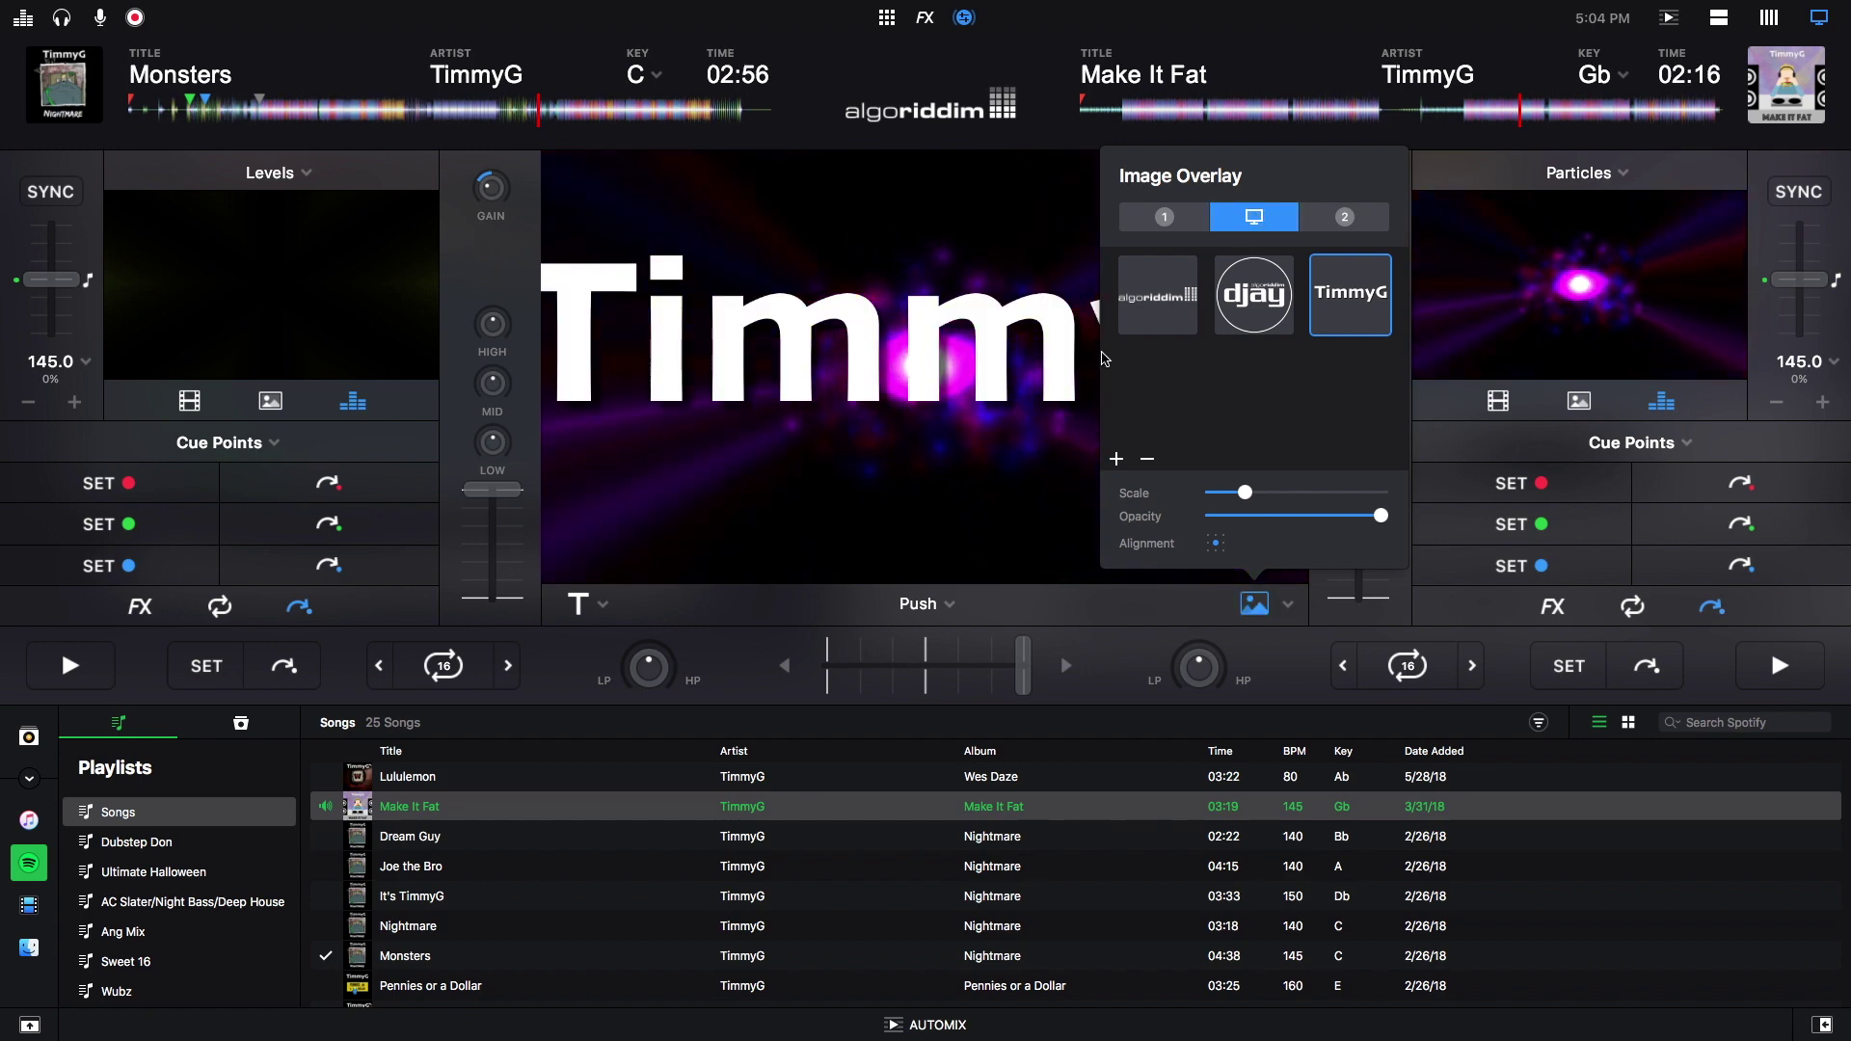
pyautogui.moveTo(1244, 493); pyautogui.dragTo(1225, 493)
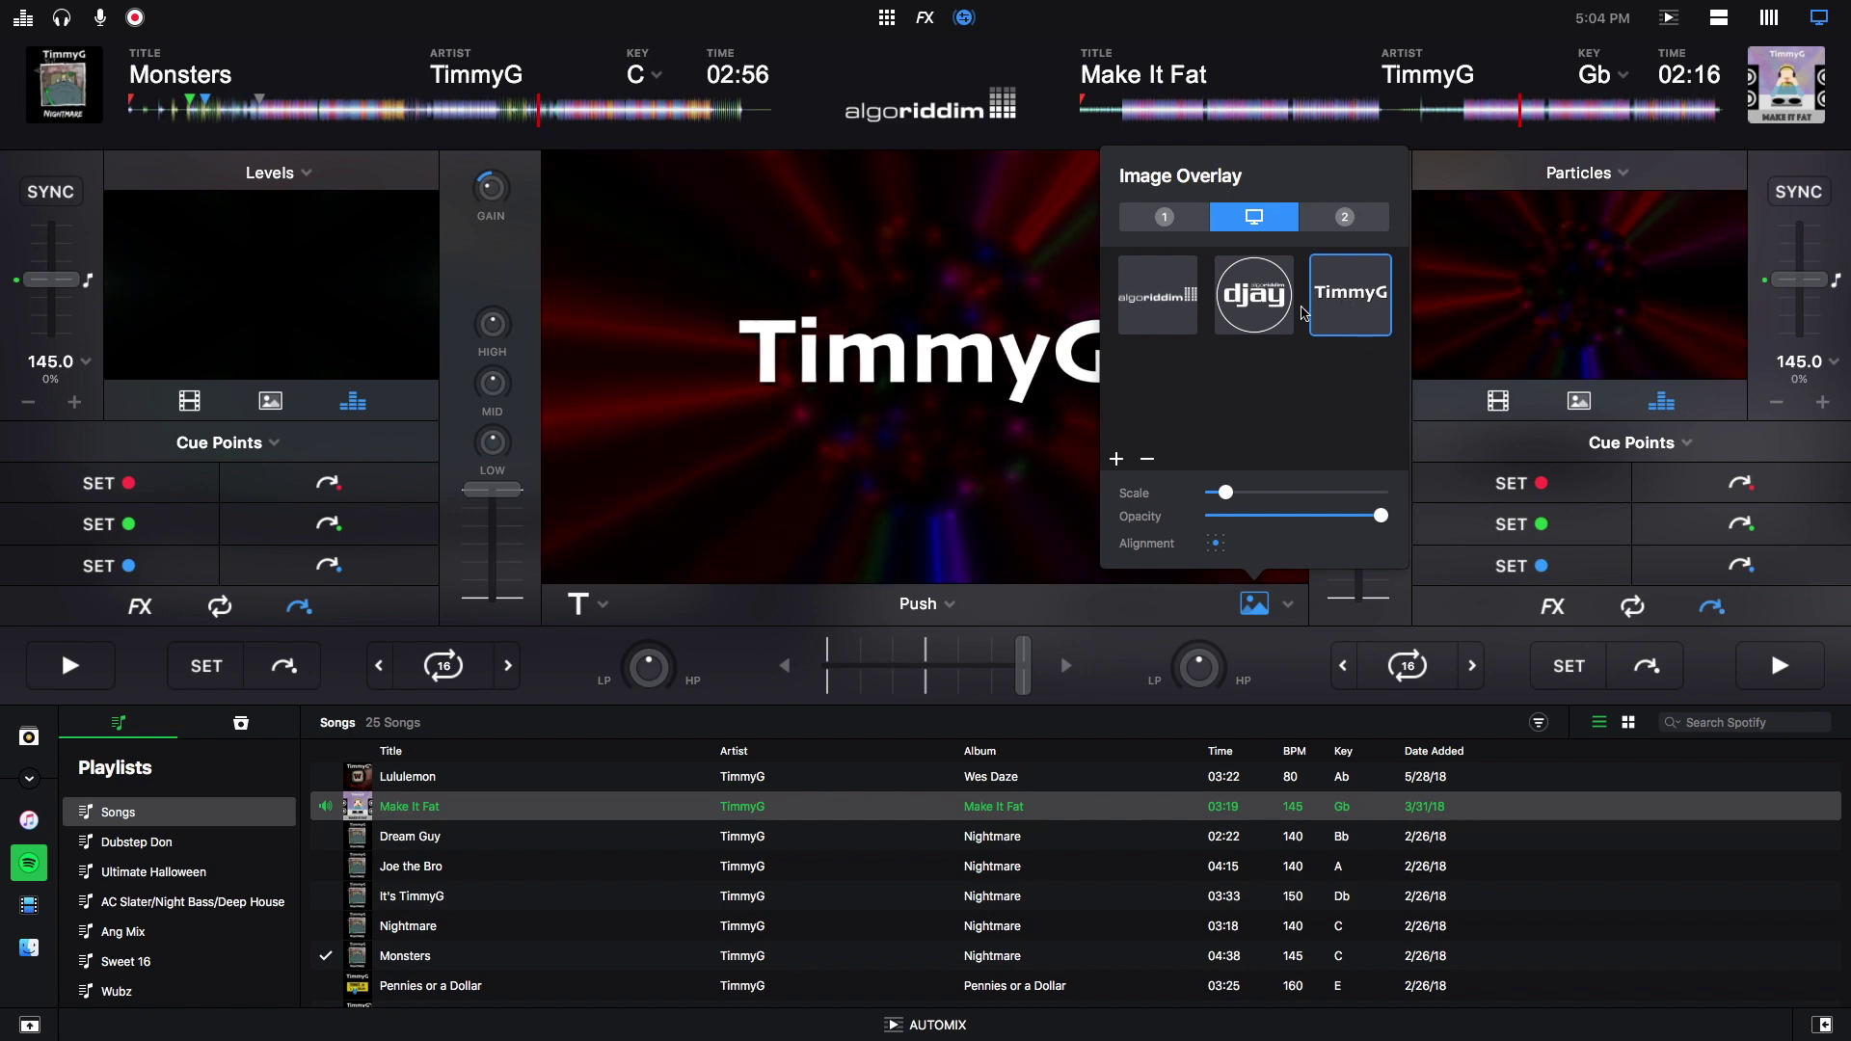
# Step: Remove the TimmyG thumbnail, switch off the Master image overlay, and close the popover
pyautogui.click(1147, 463)
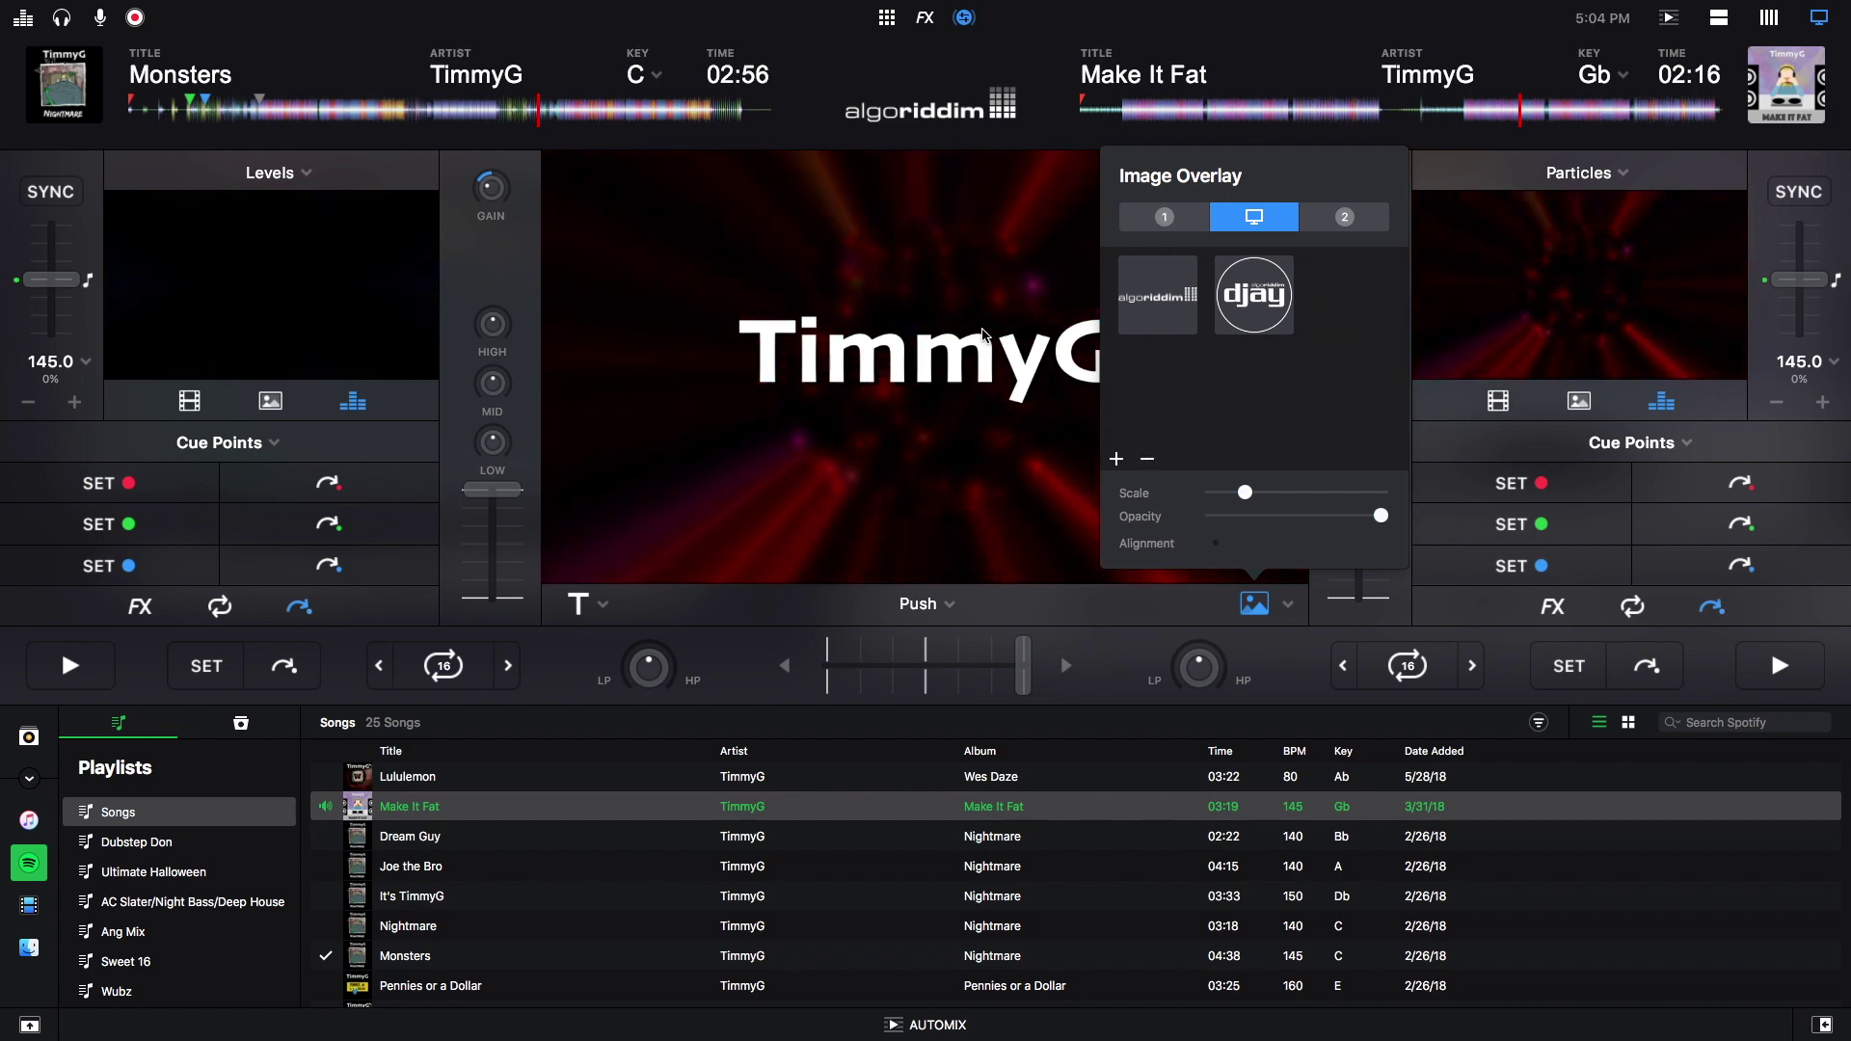
pyautogui.click(1251, 223)
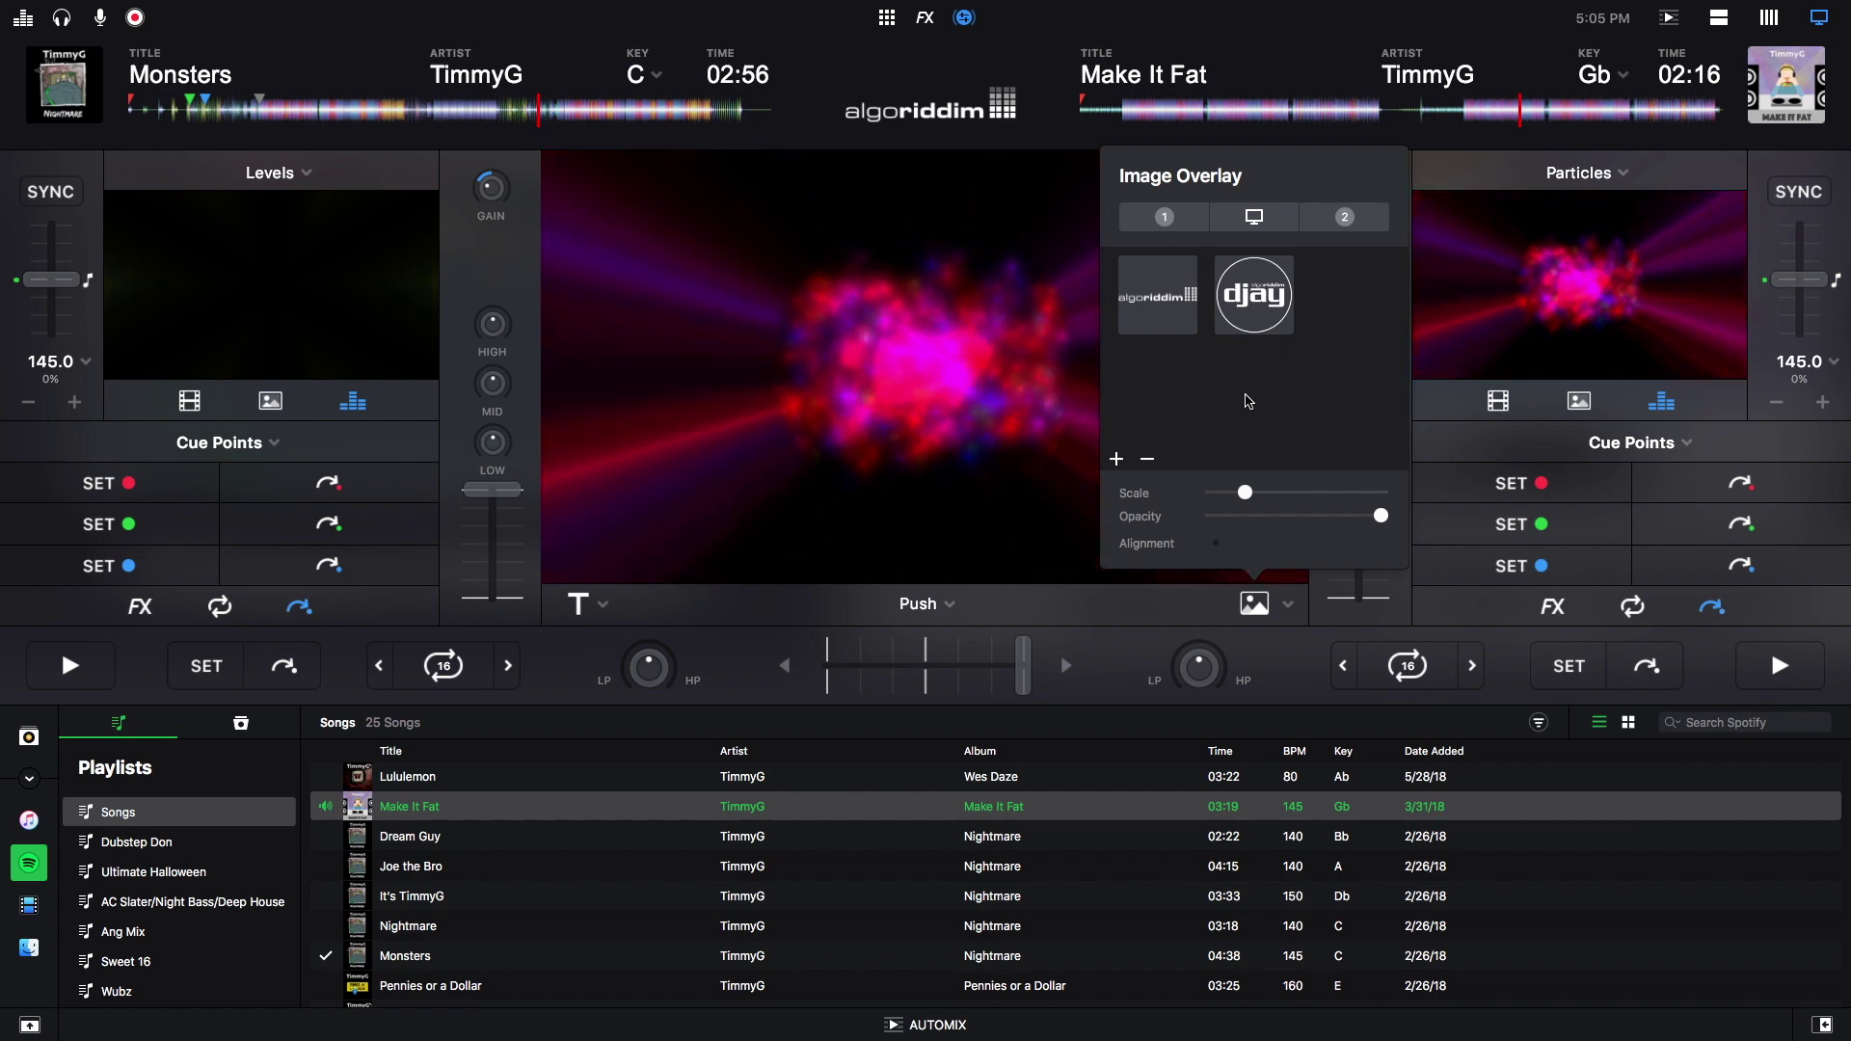
pyautogui.click(1171, 611)
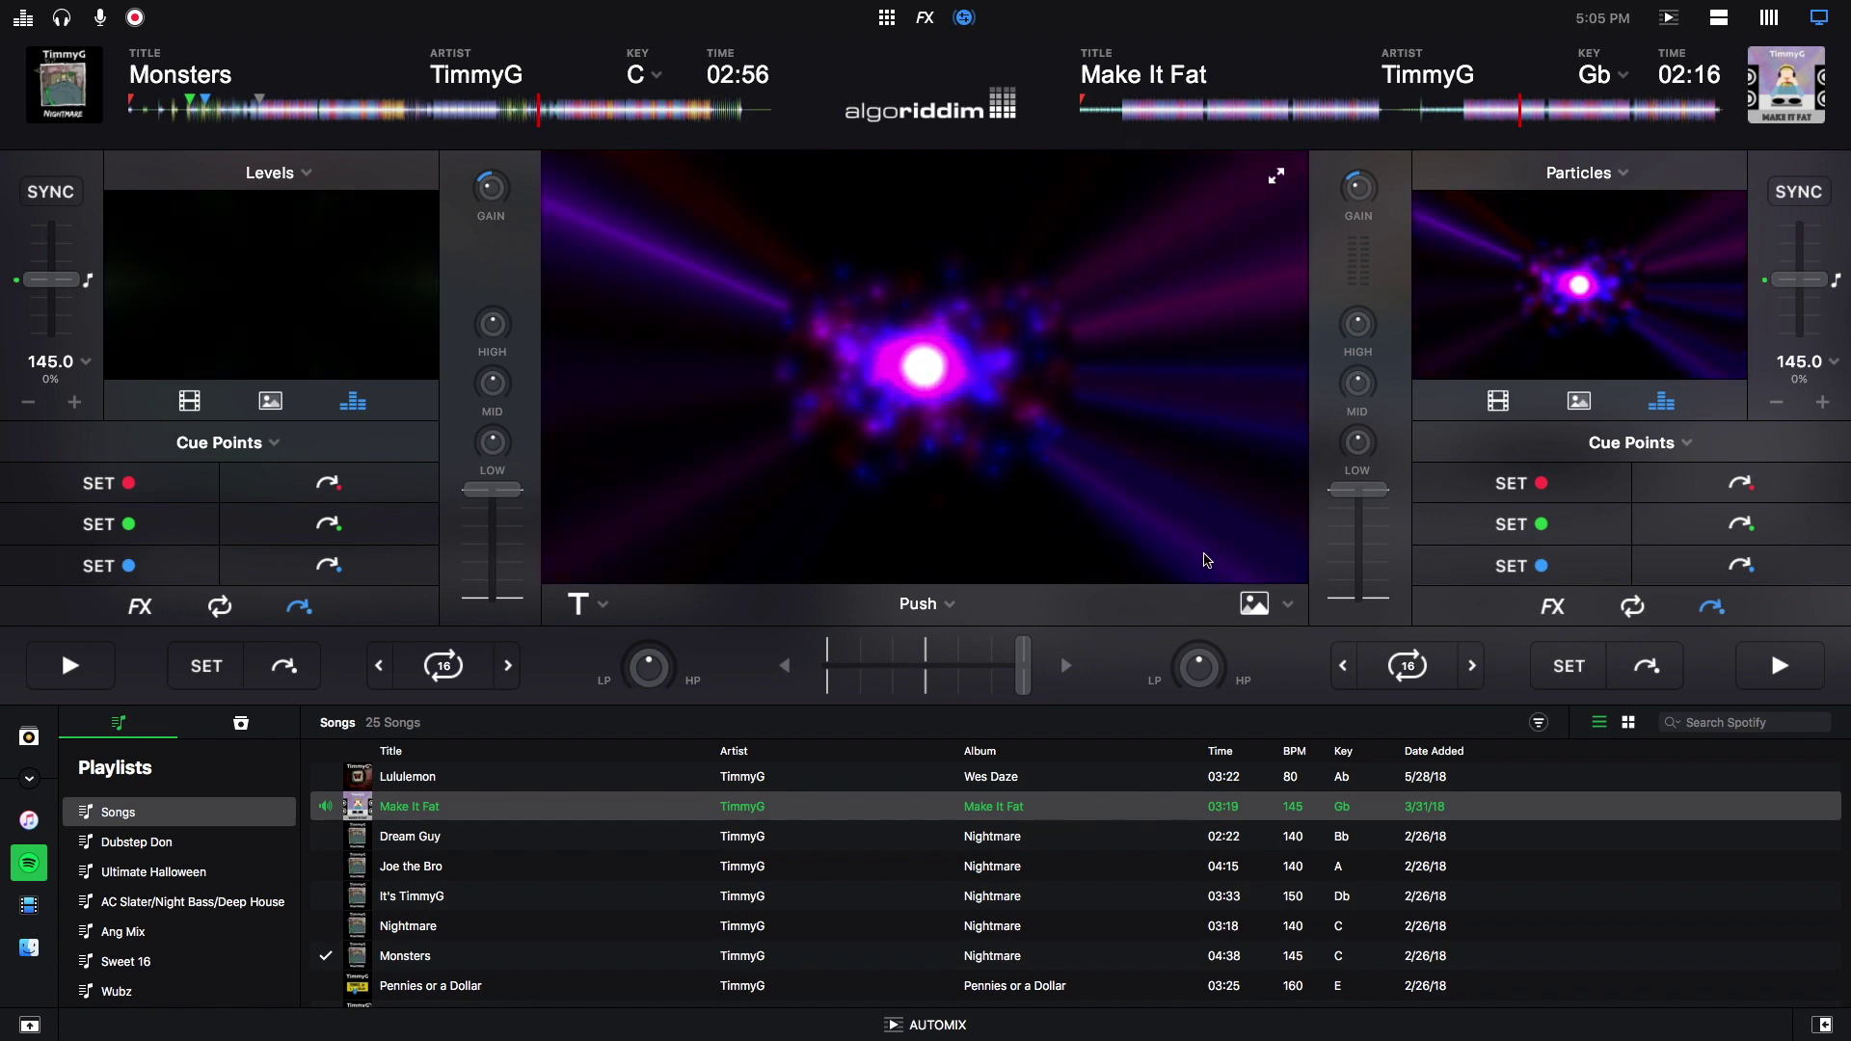
# Step: Show the algoriddim text overlay on the master video
pyautogui.click(578, 607)
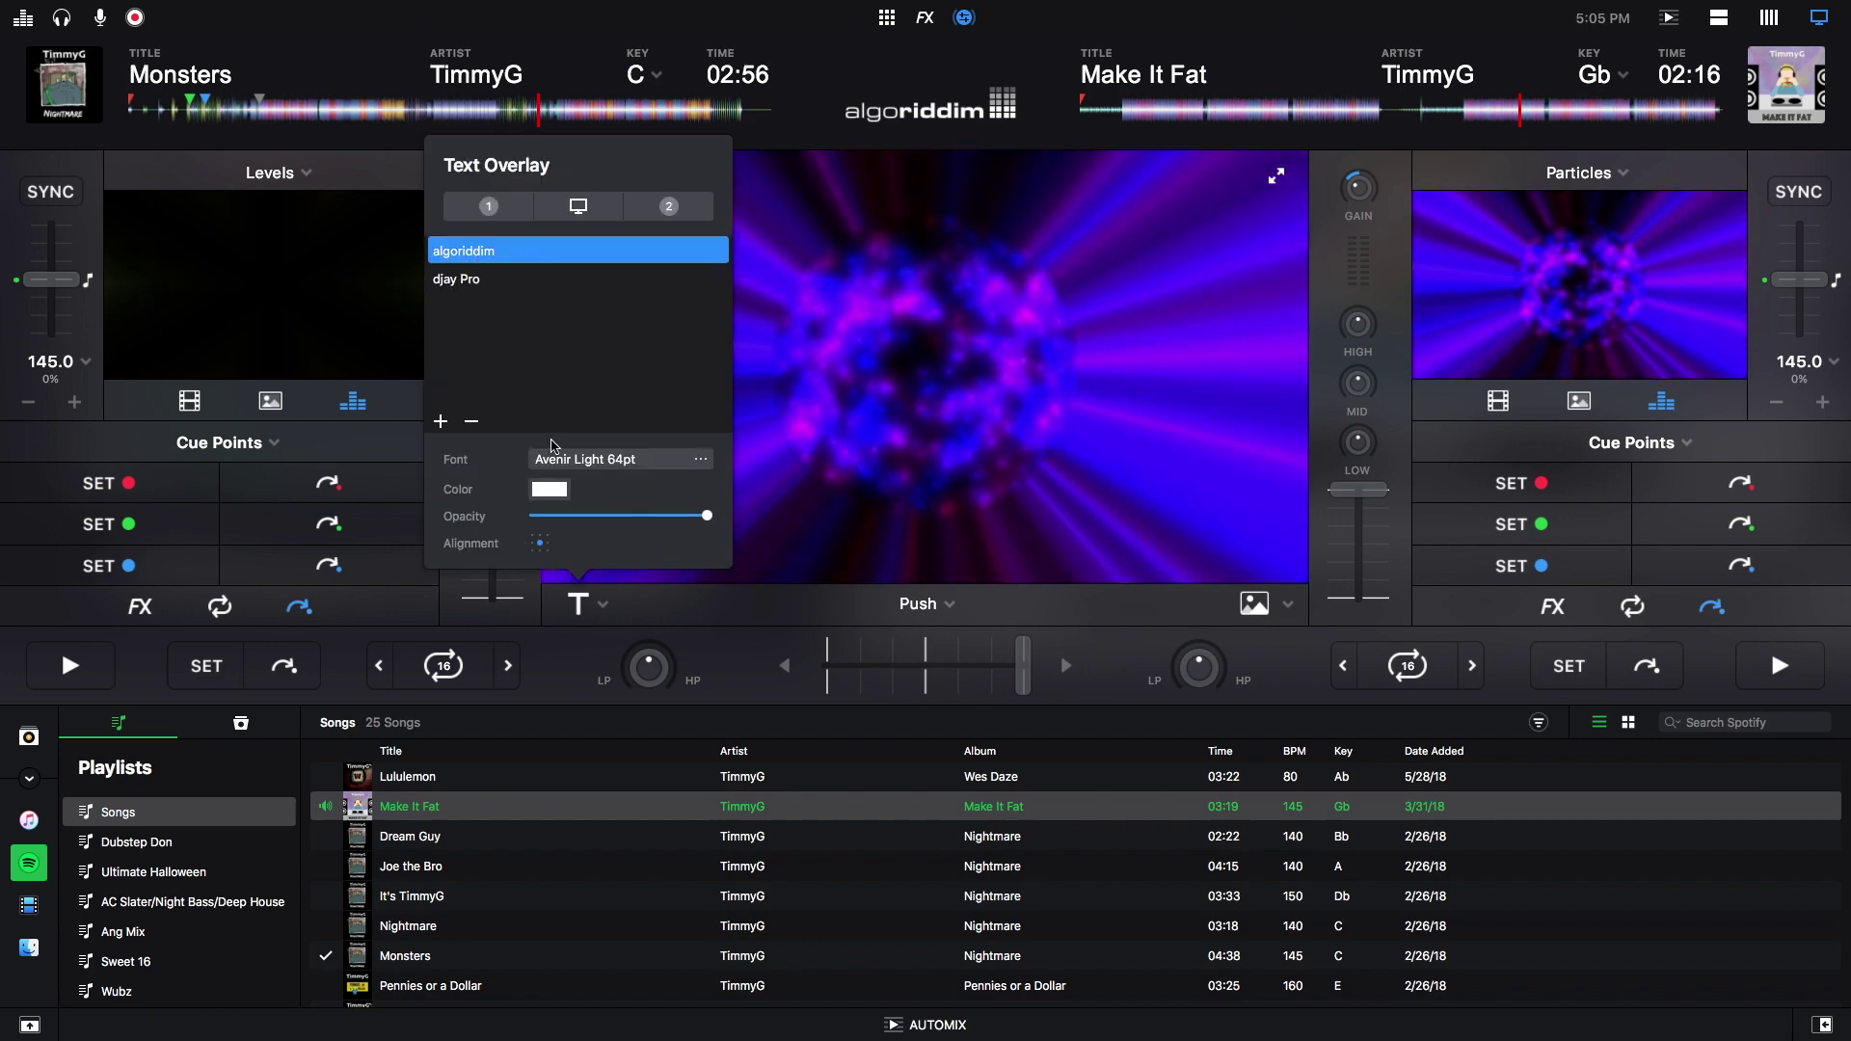
pyautogui.click(478, 286)
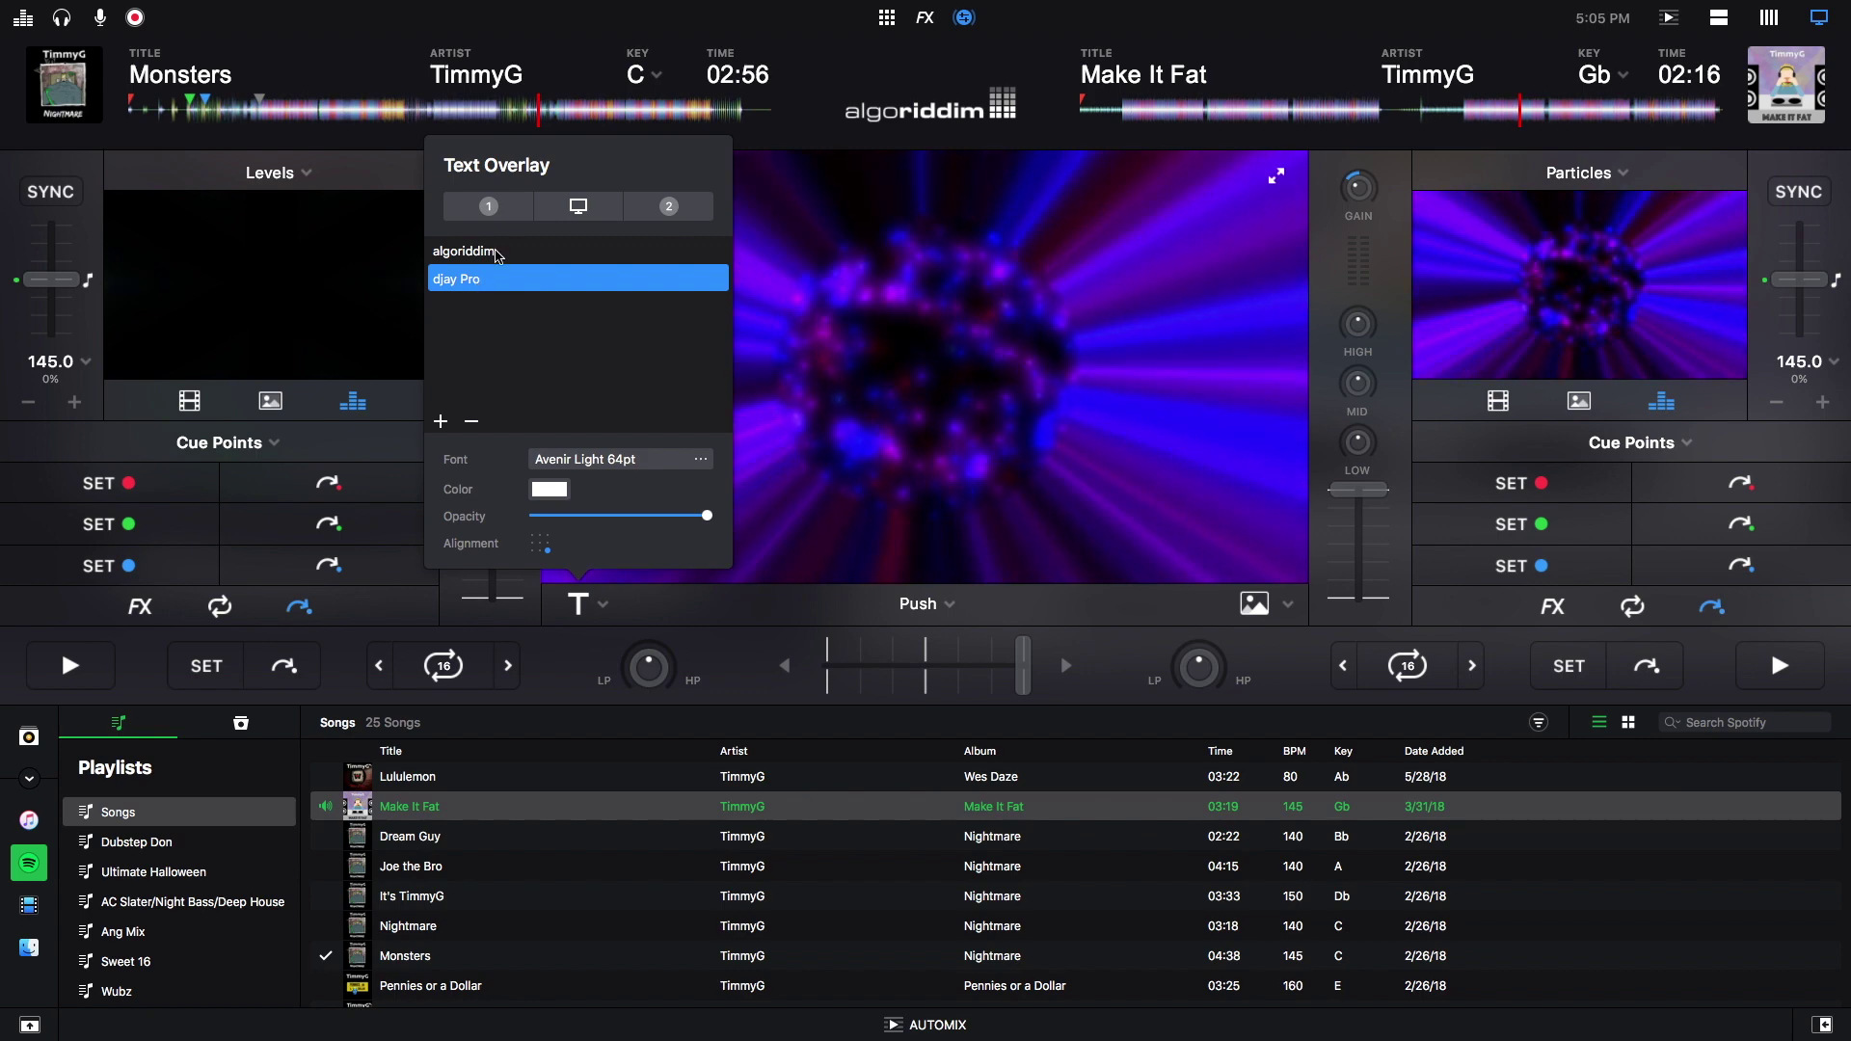
pyautogui.click(473, 250)
pyautogui.click(558, 220)
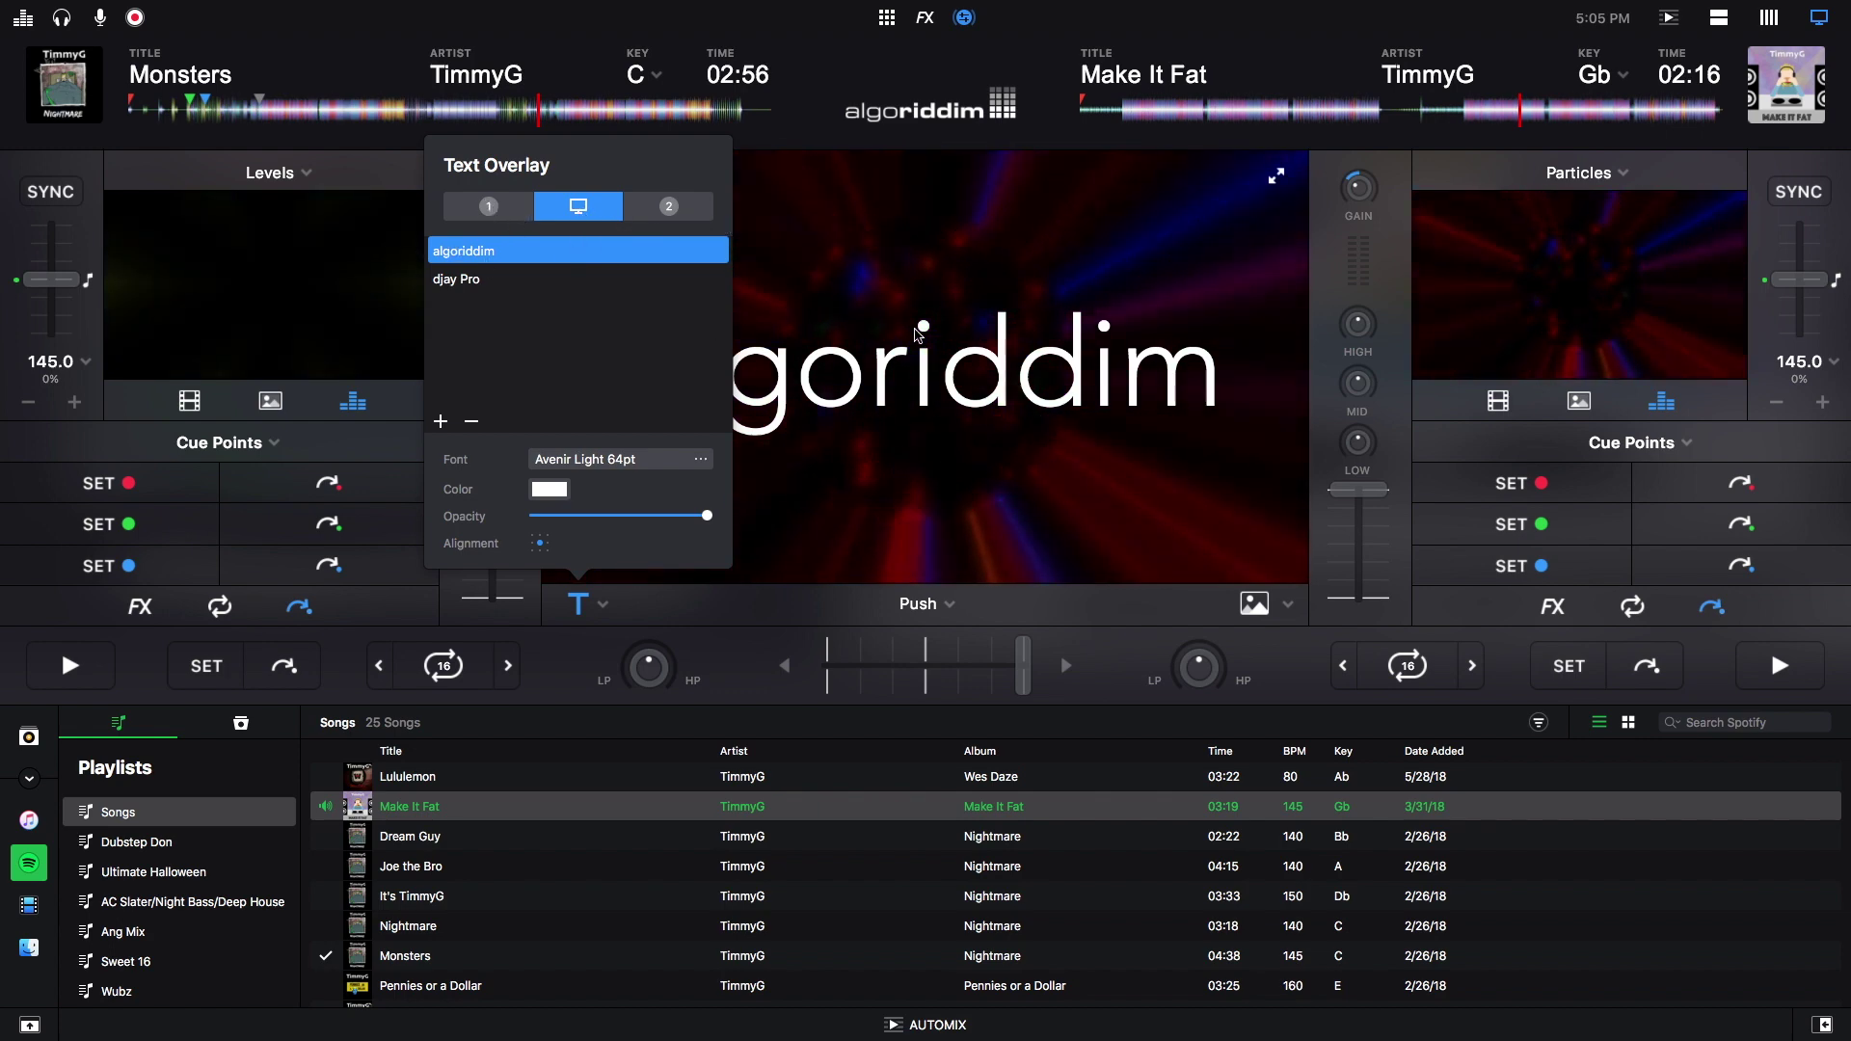
pyautogui.click(810, 131)
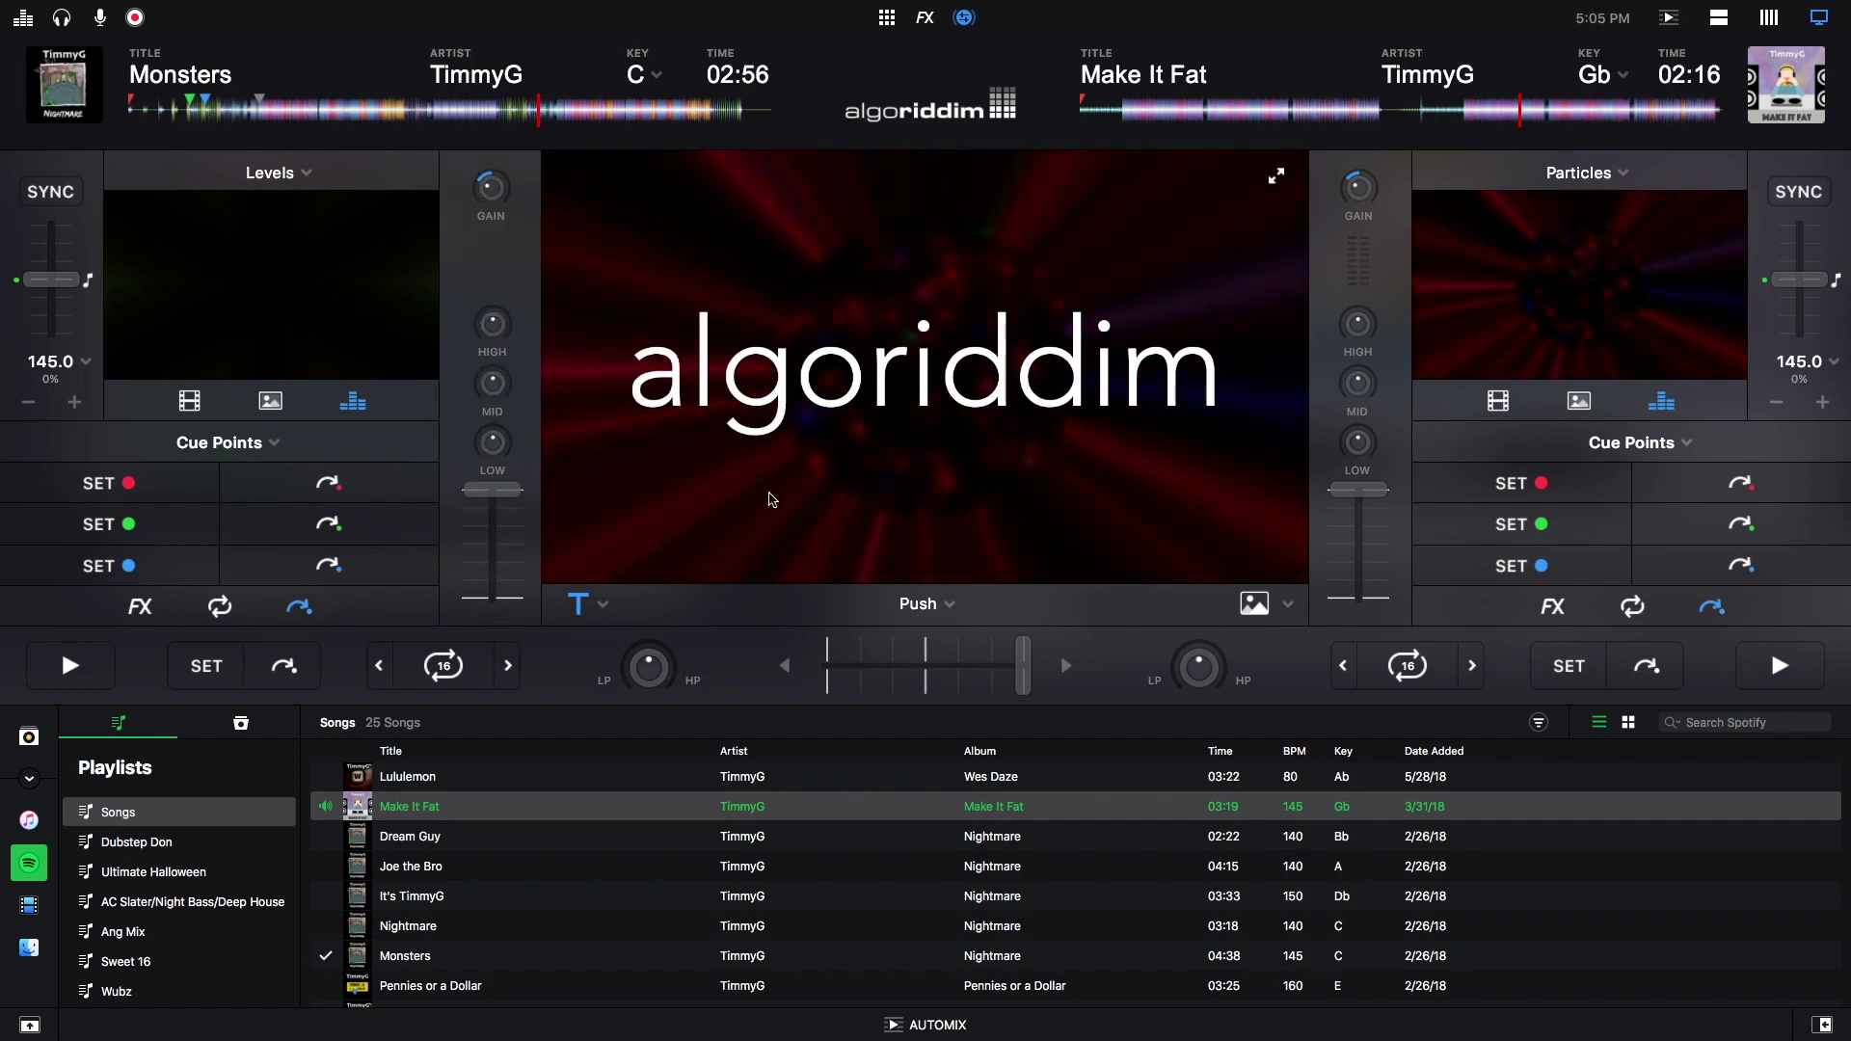
# Step: Replace the algoriddim text on Master with the djay Pro text overlay
pyautogui.click(578, 601)
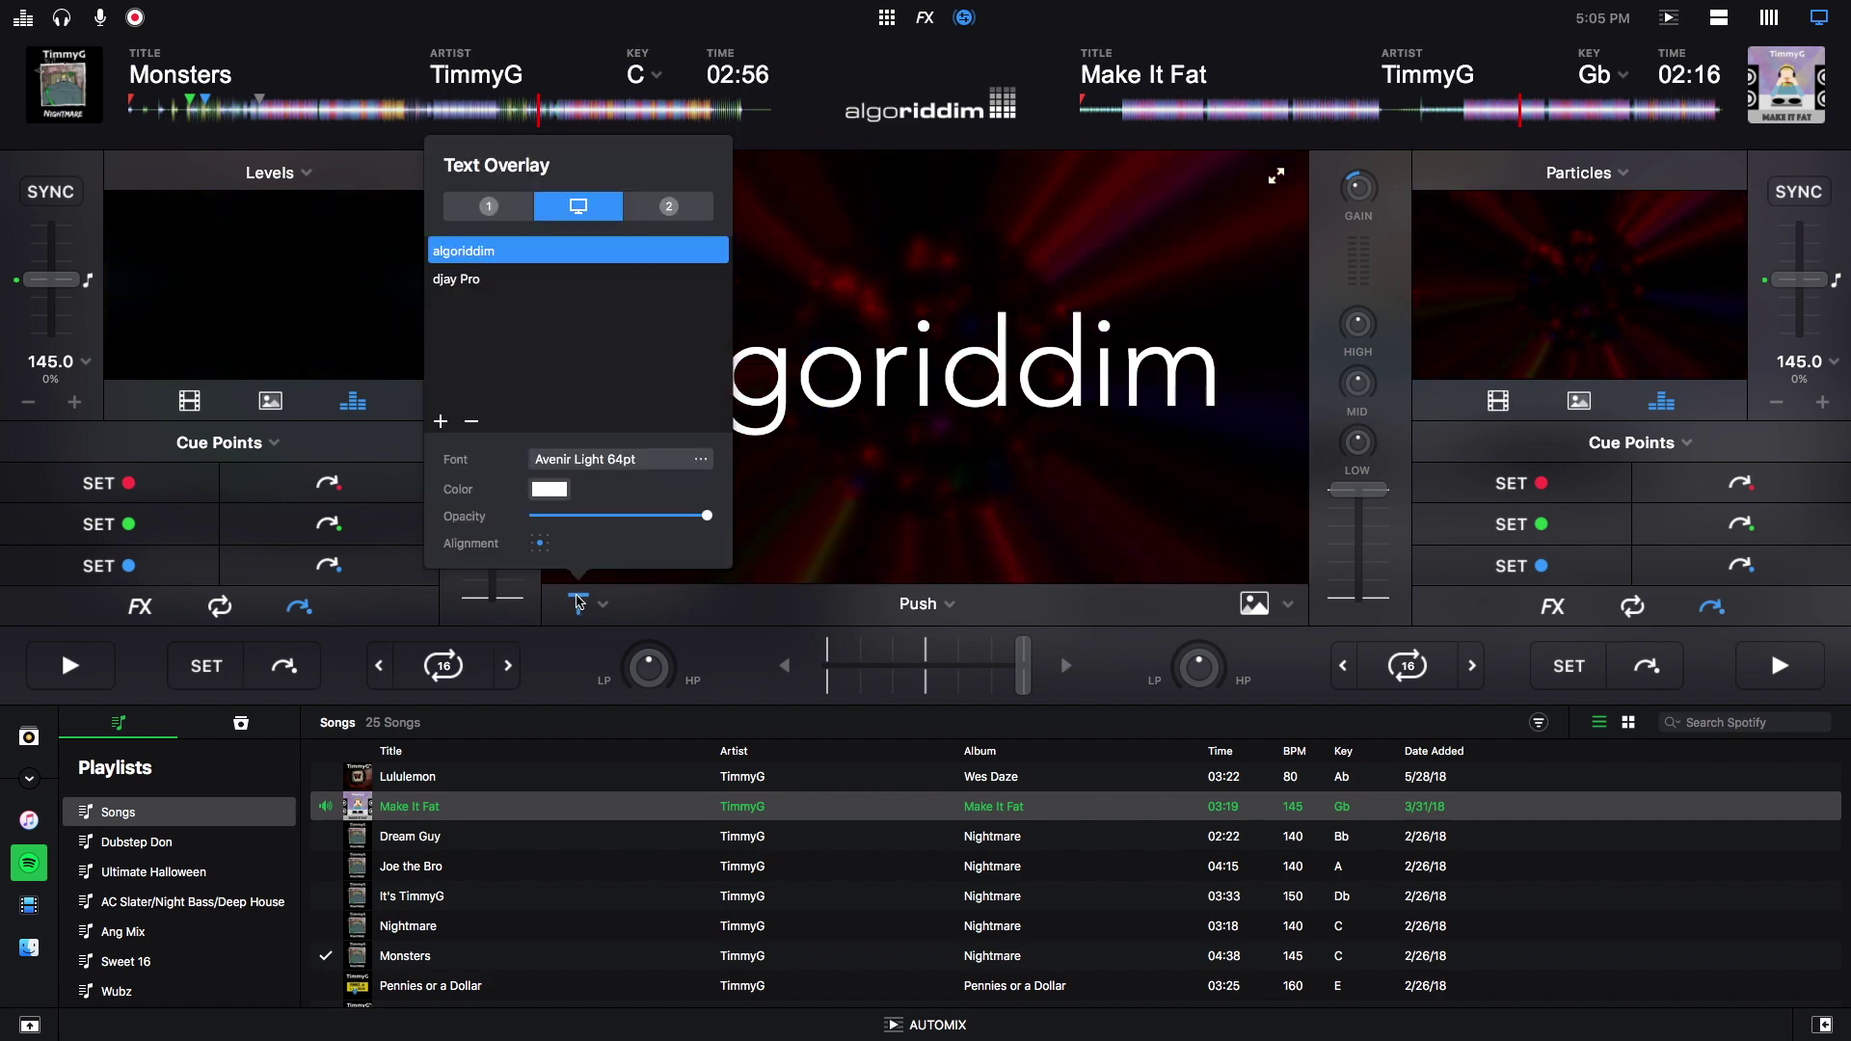
pyautogui.click(574, 209)
pyautogui.click(481, 286)
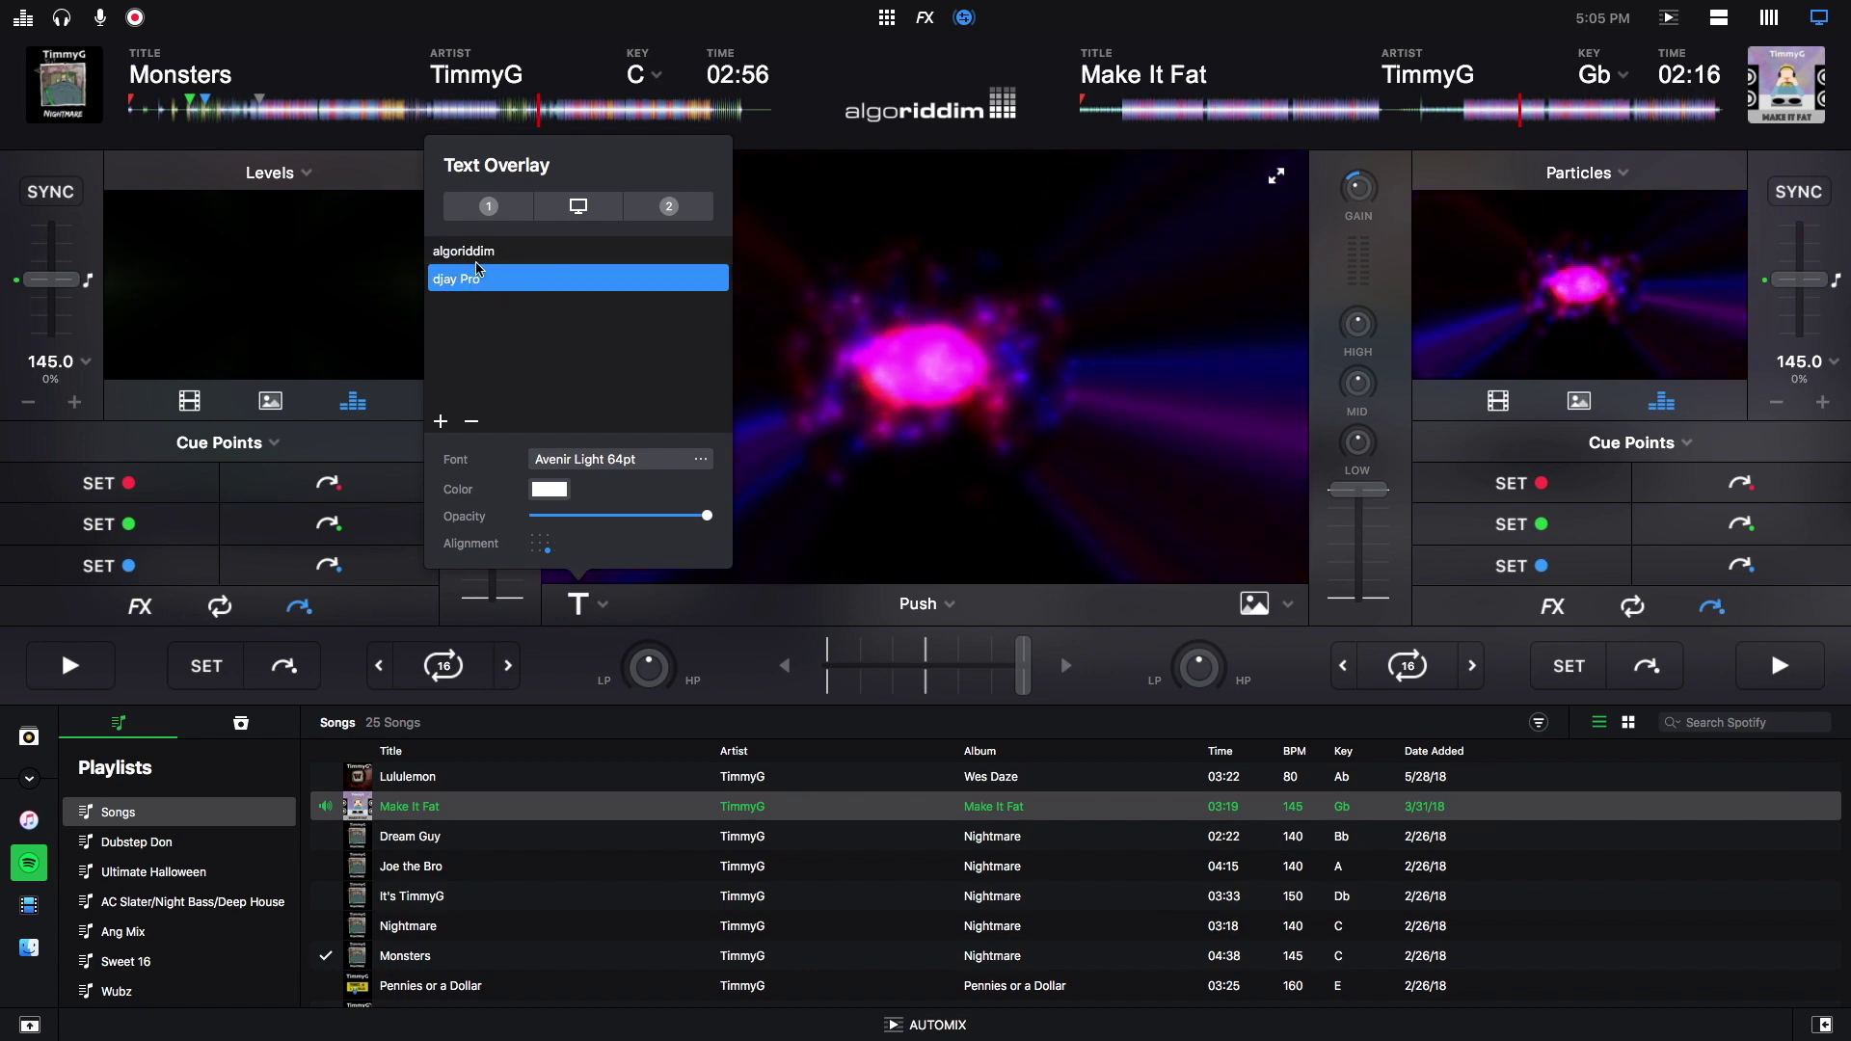
pyautogui.click(475, 254)
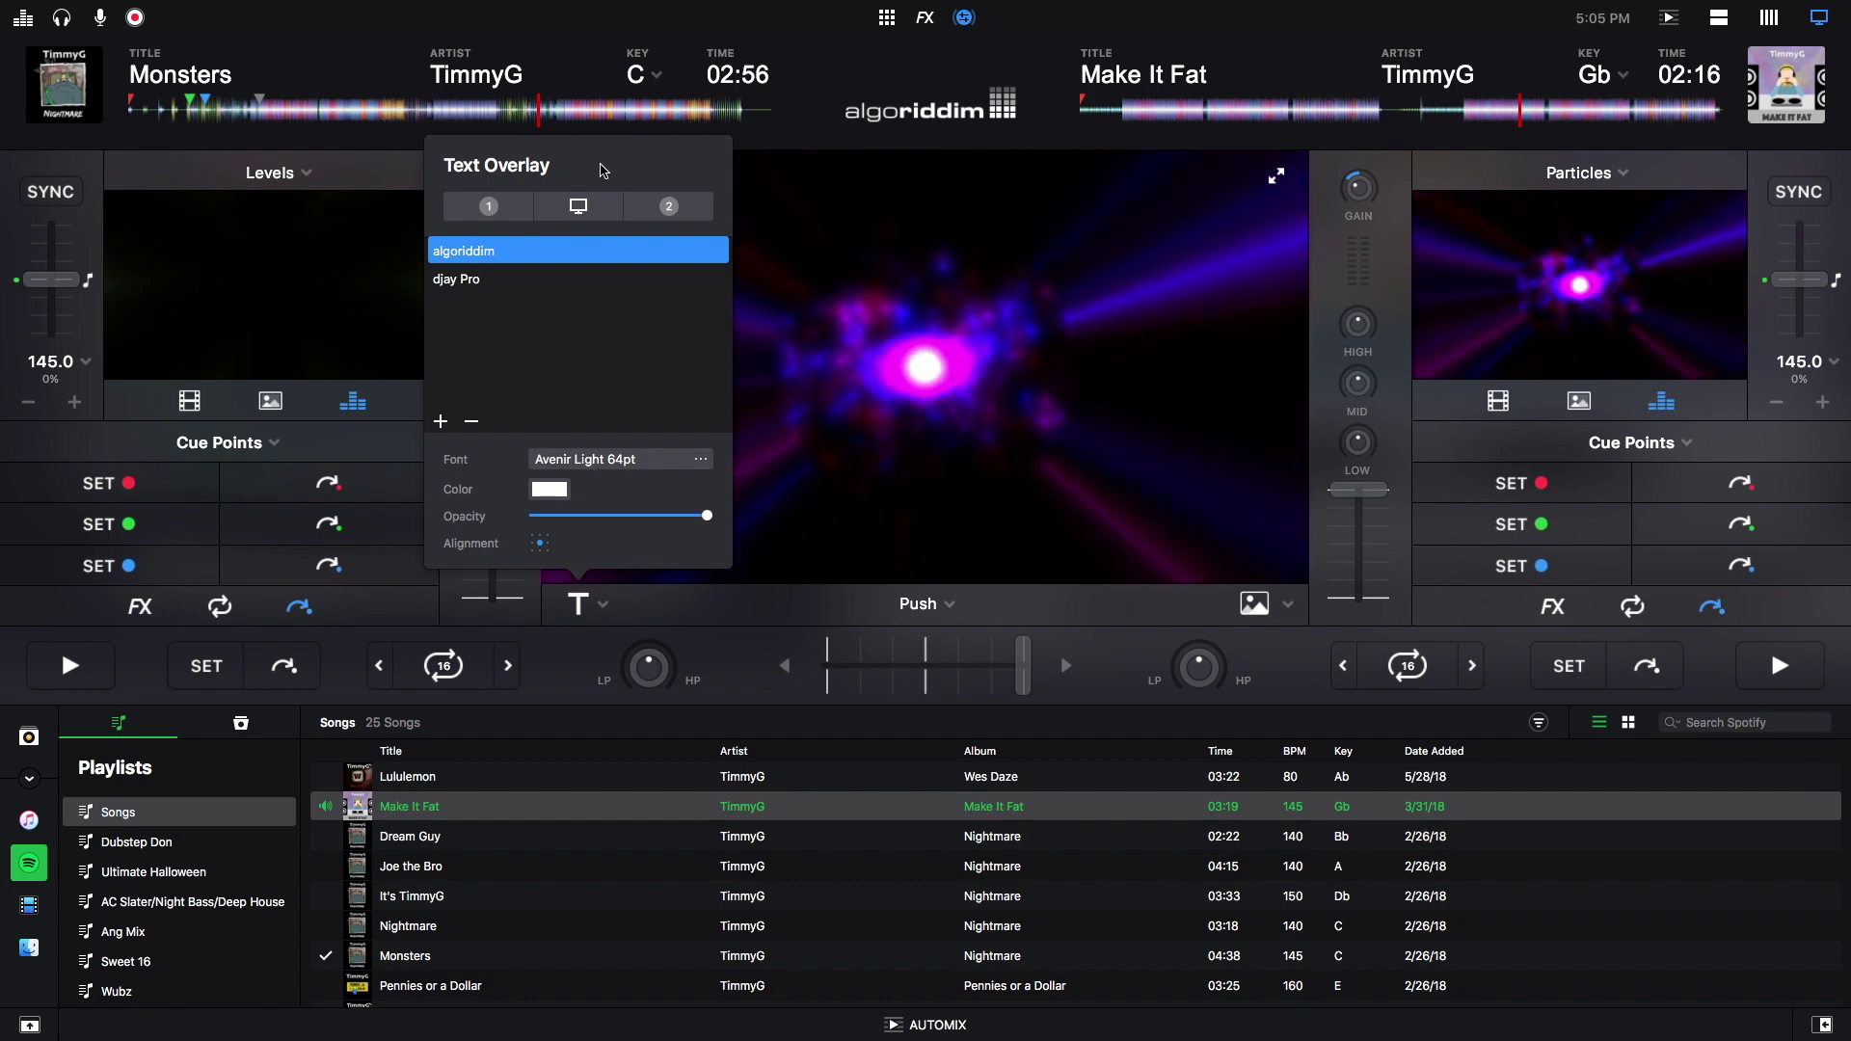
pyautogui.click(498, 282)
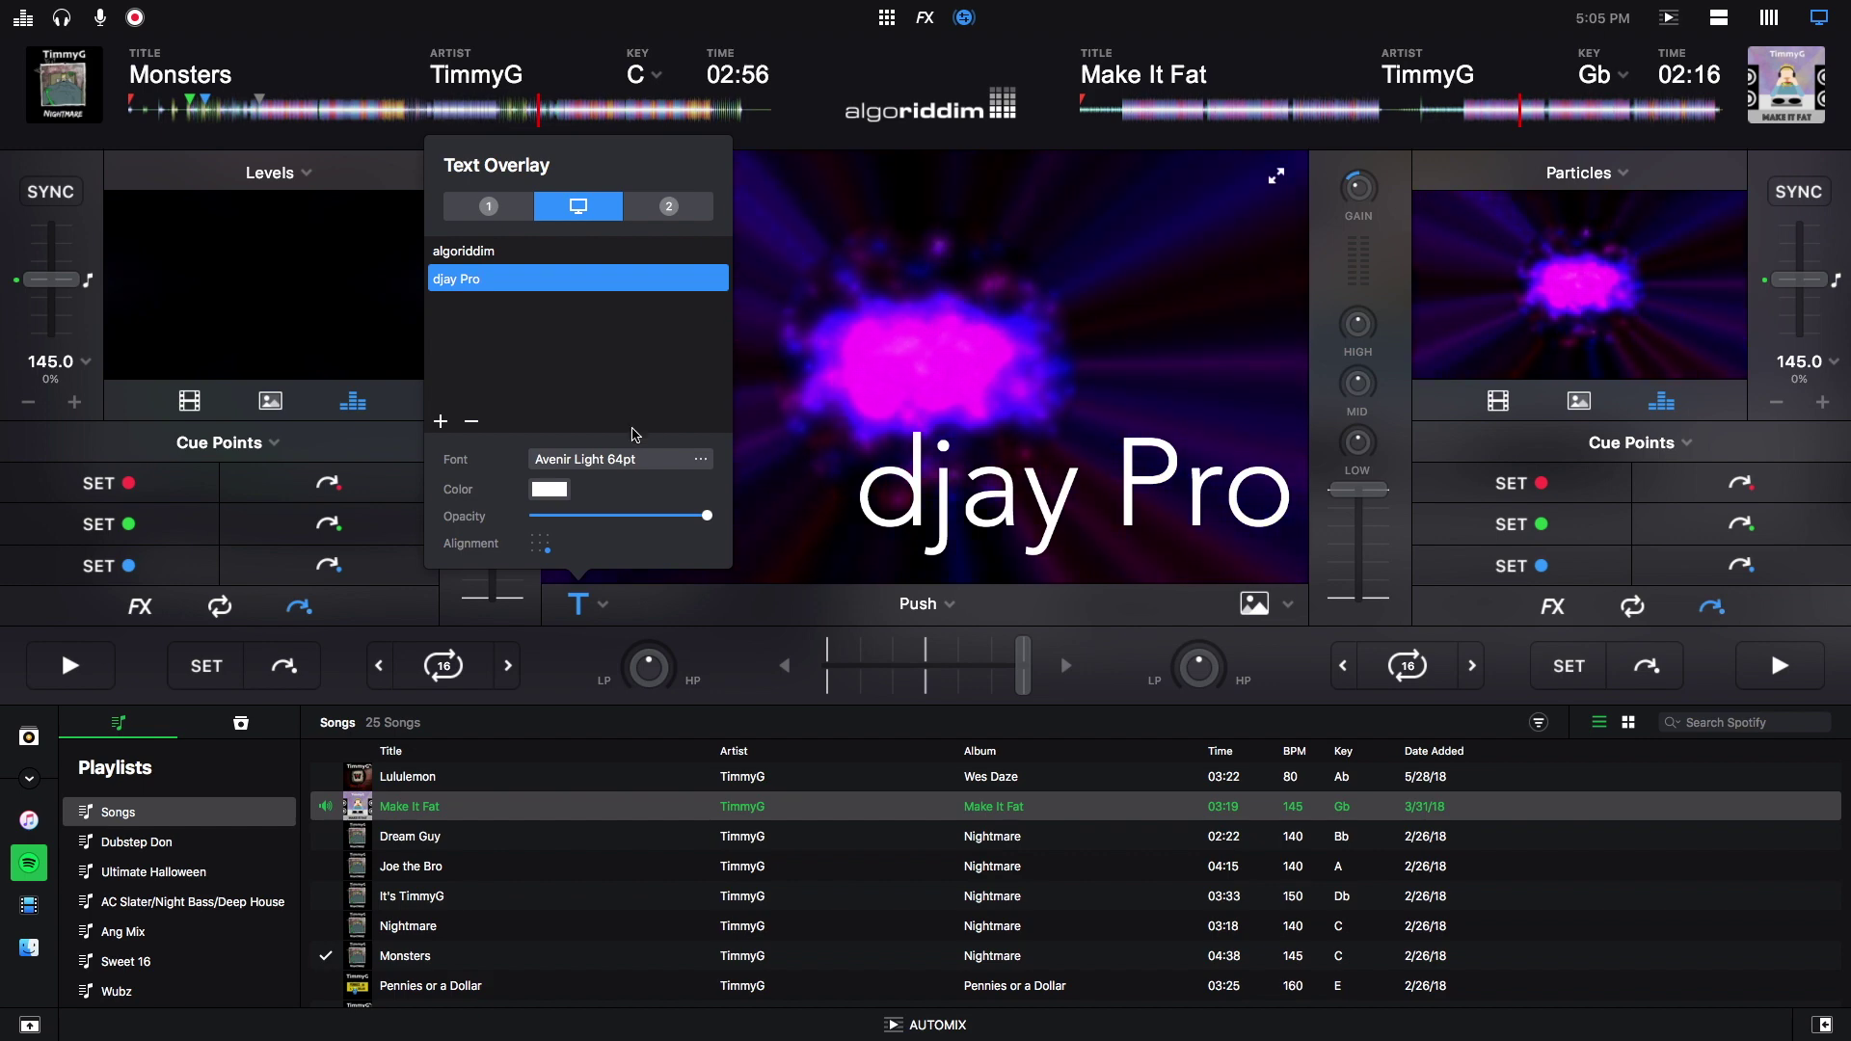
# Step: Set the djay Pro overlay text to Baskerville, trying sizes 72 and 288 pt
pyautogui.click(605, 462)
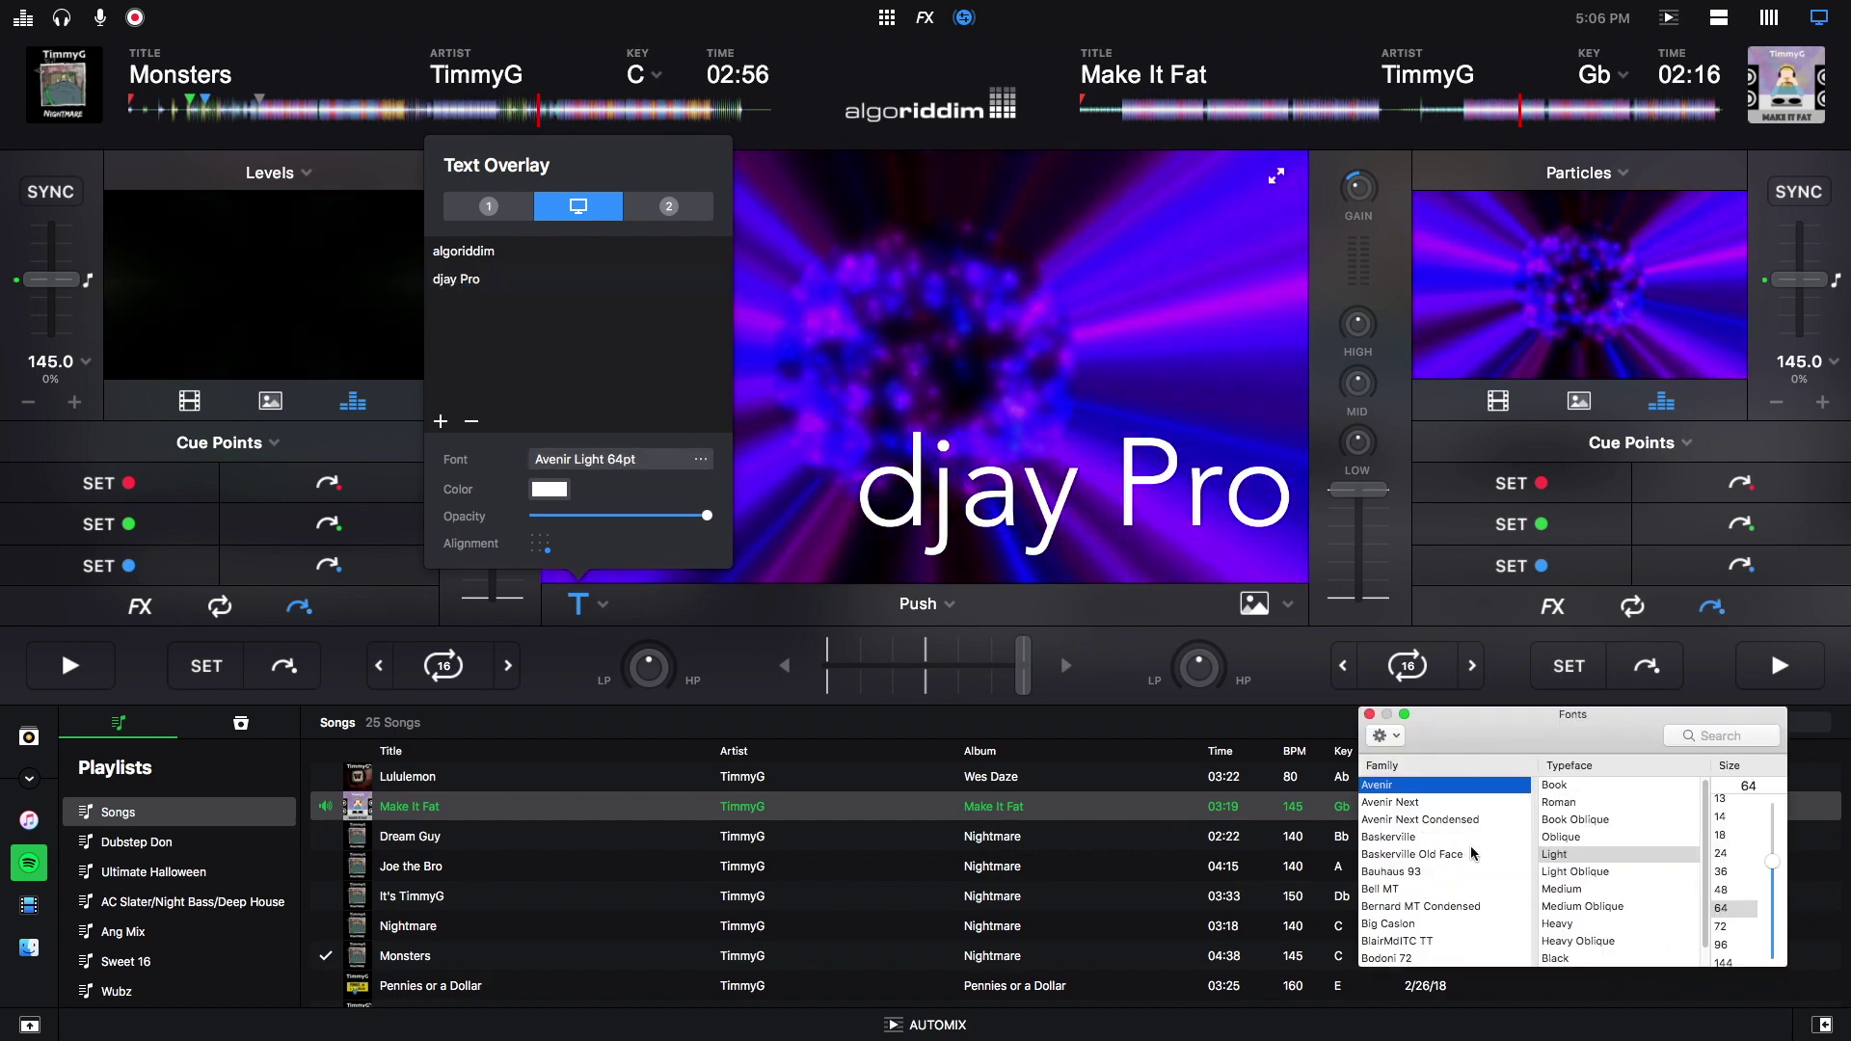
pyautogui.click(1402, 836)
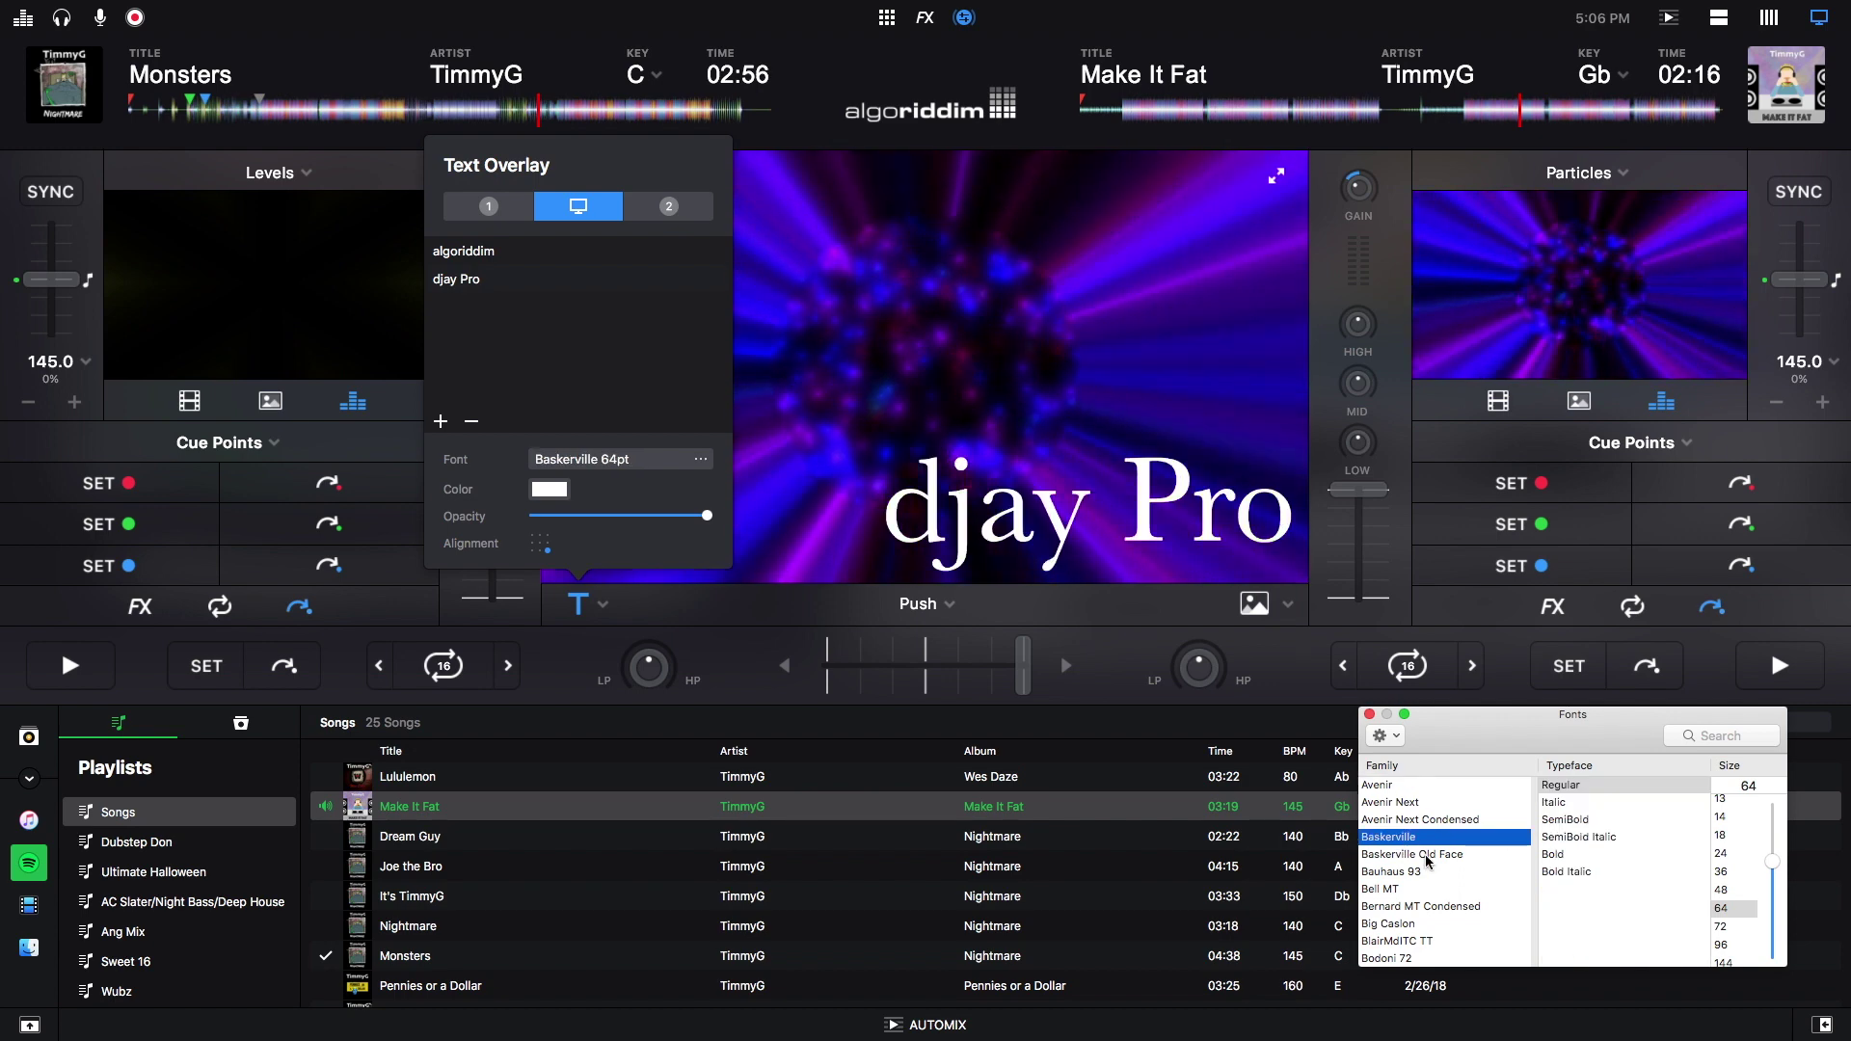
pyautogui.scroll(-1, 1732, 867)
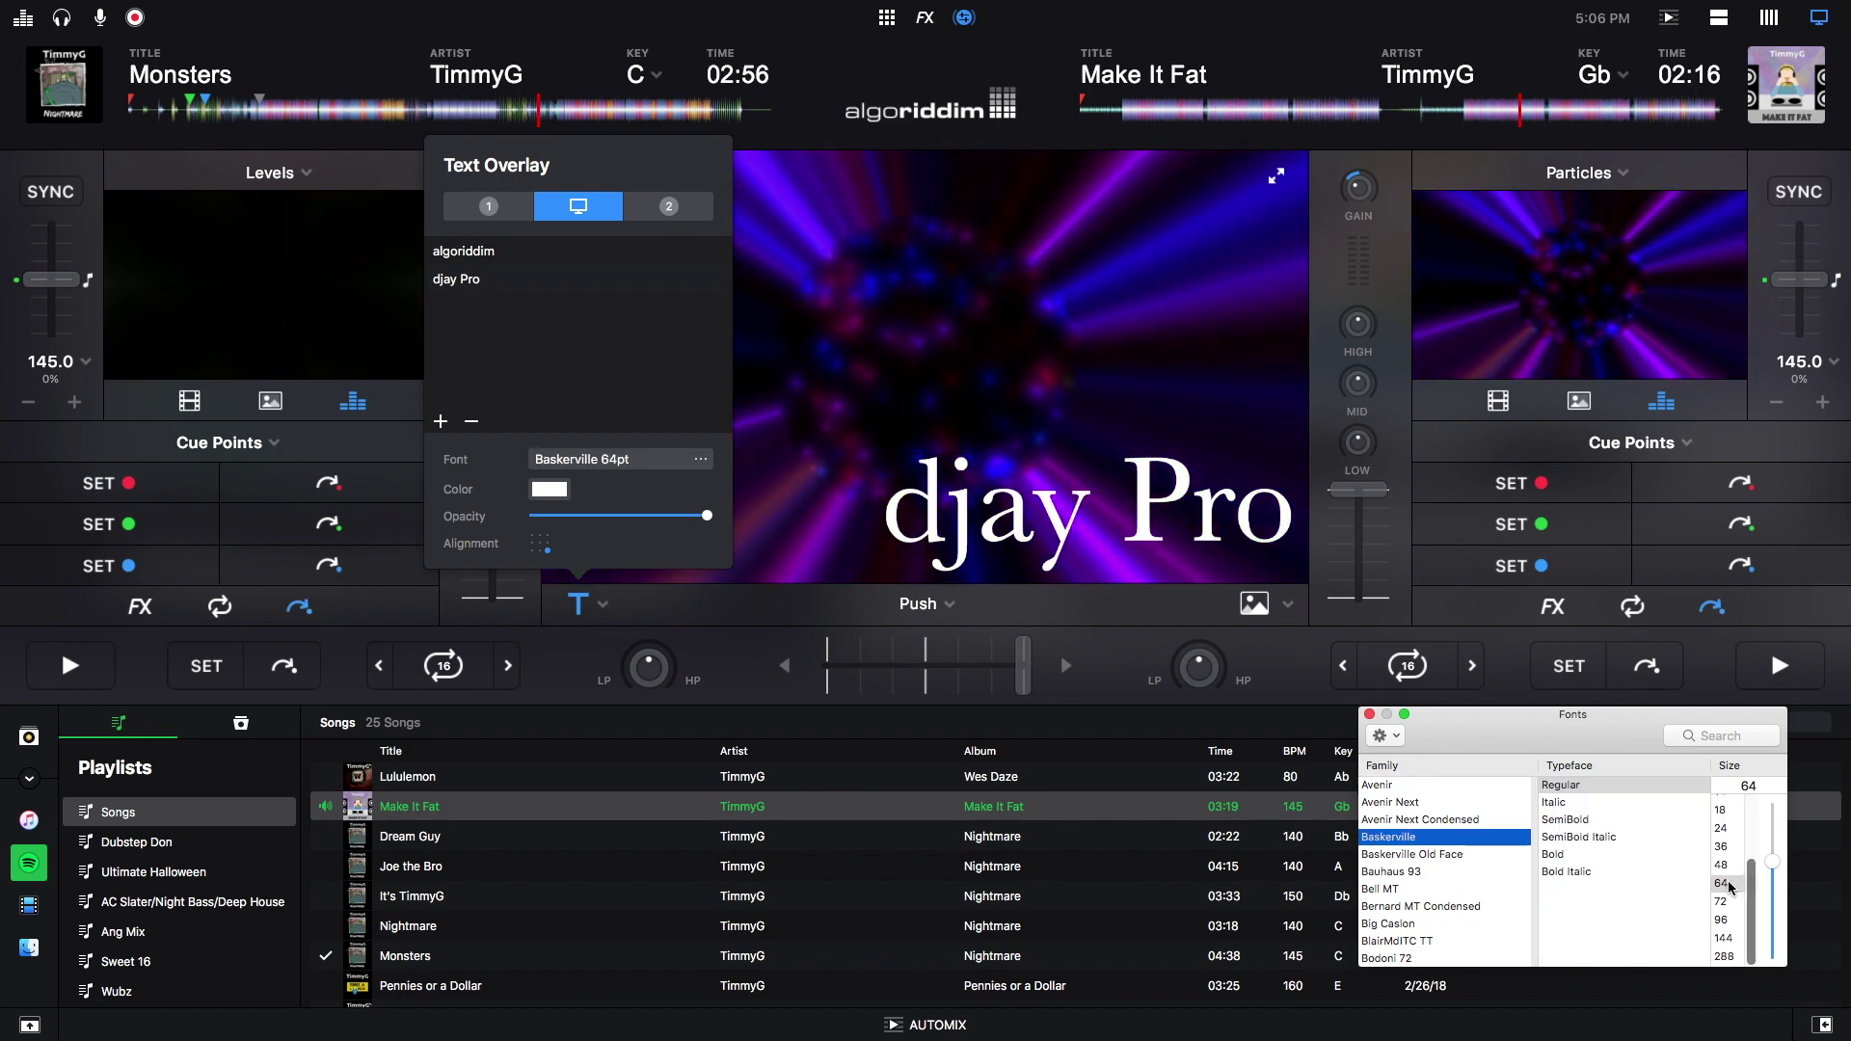
pyautogui.click(1720, 901)
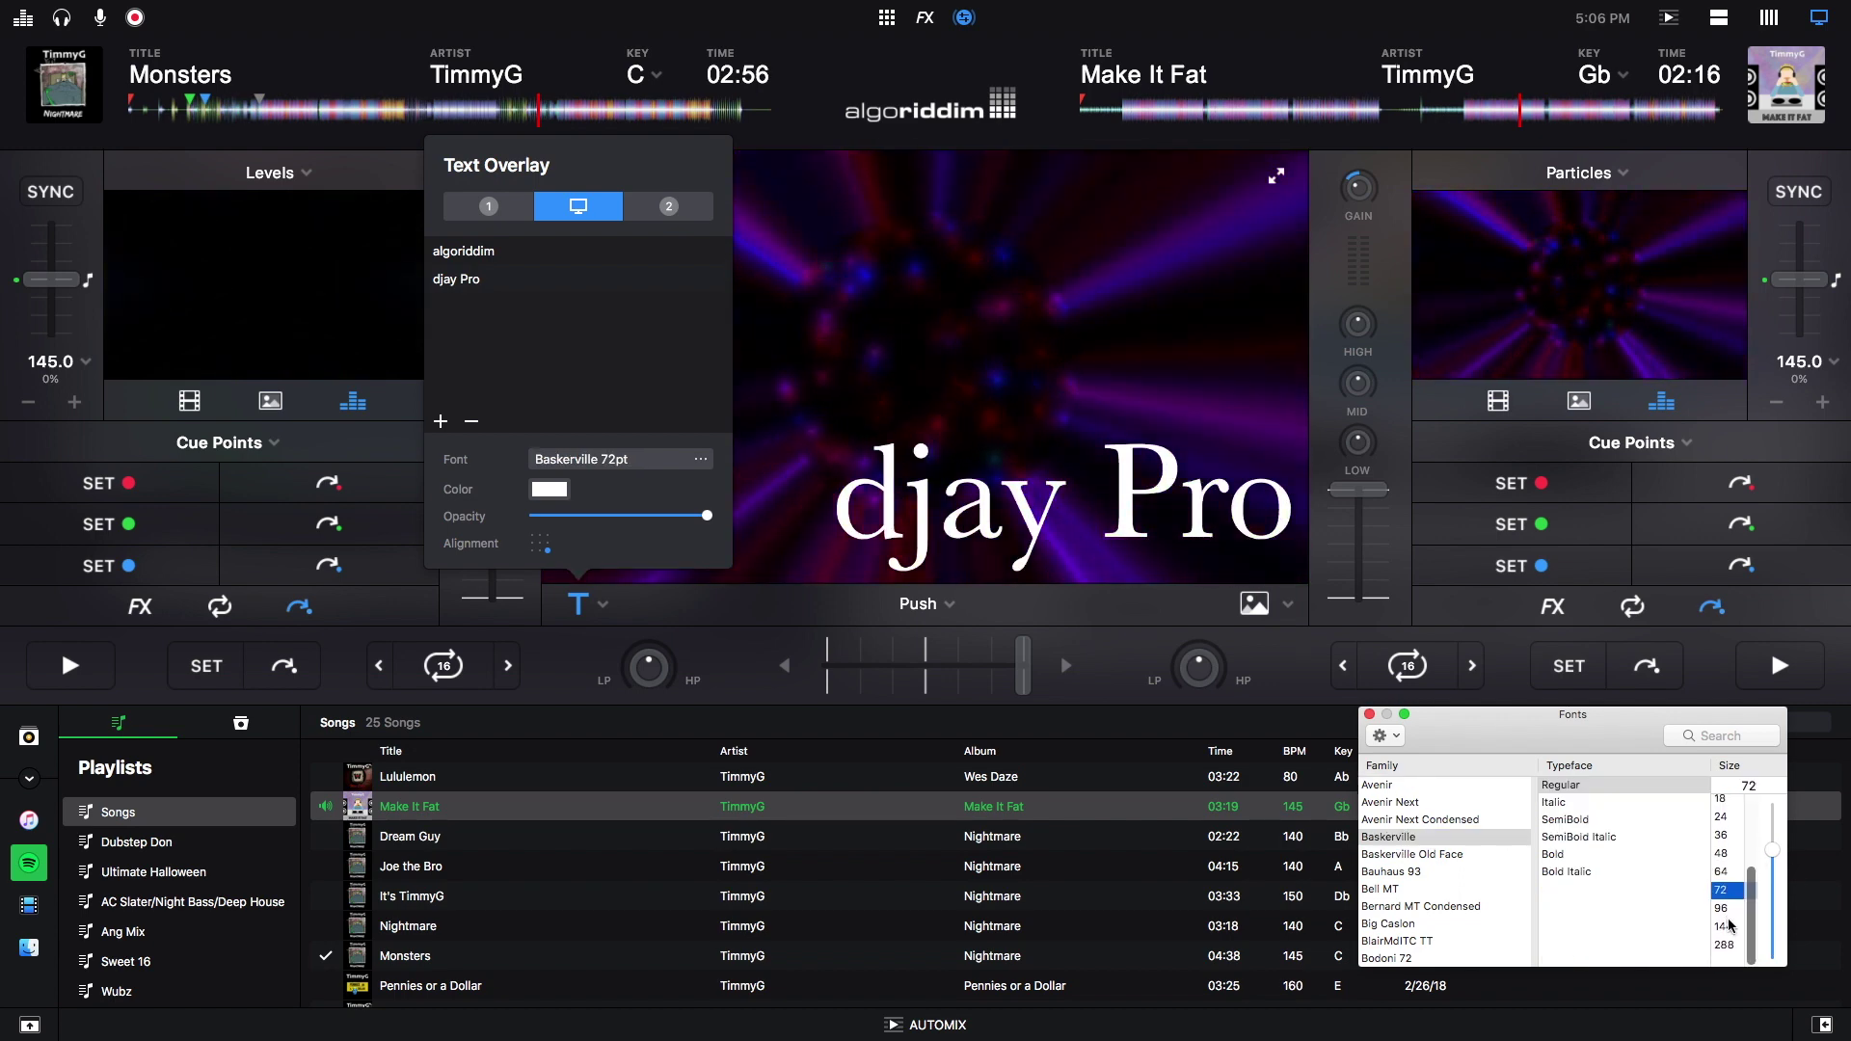
pyautogui.click(1726, 946)
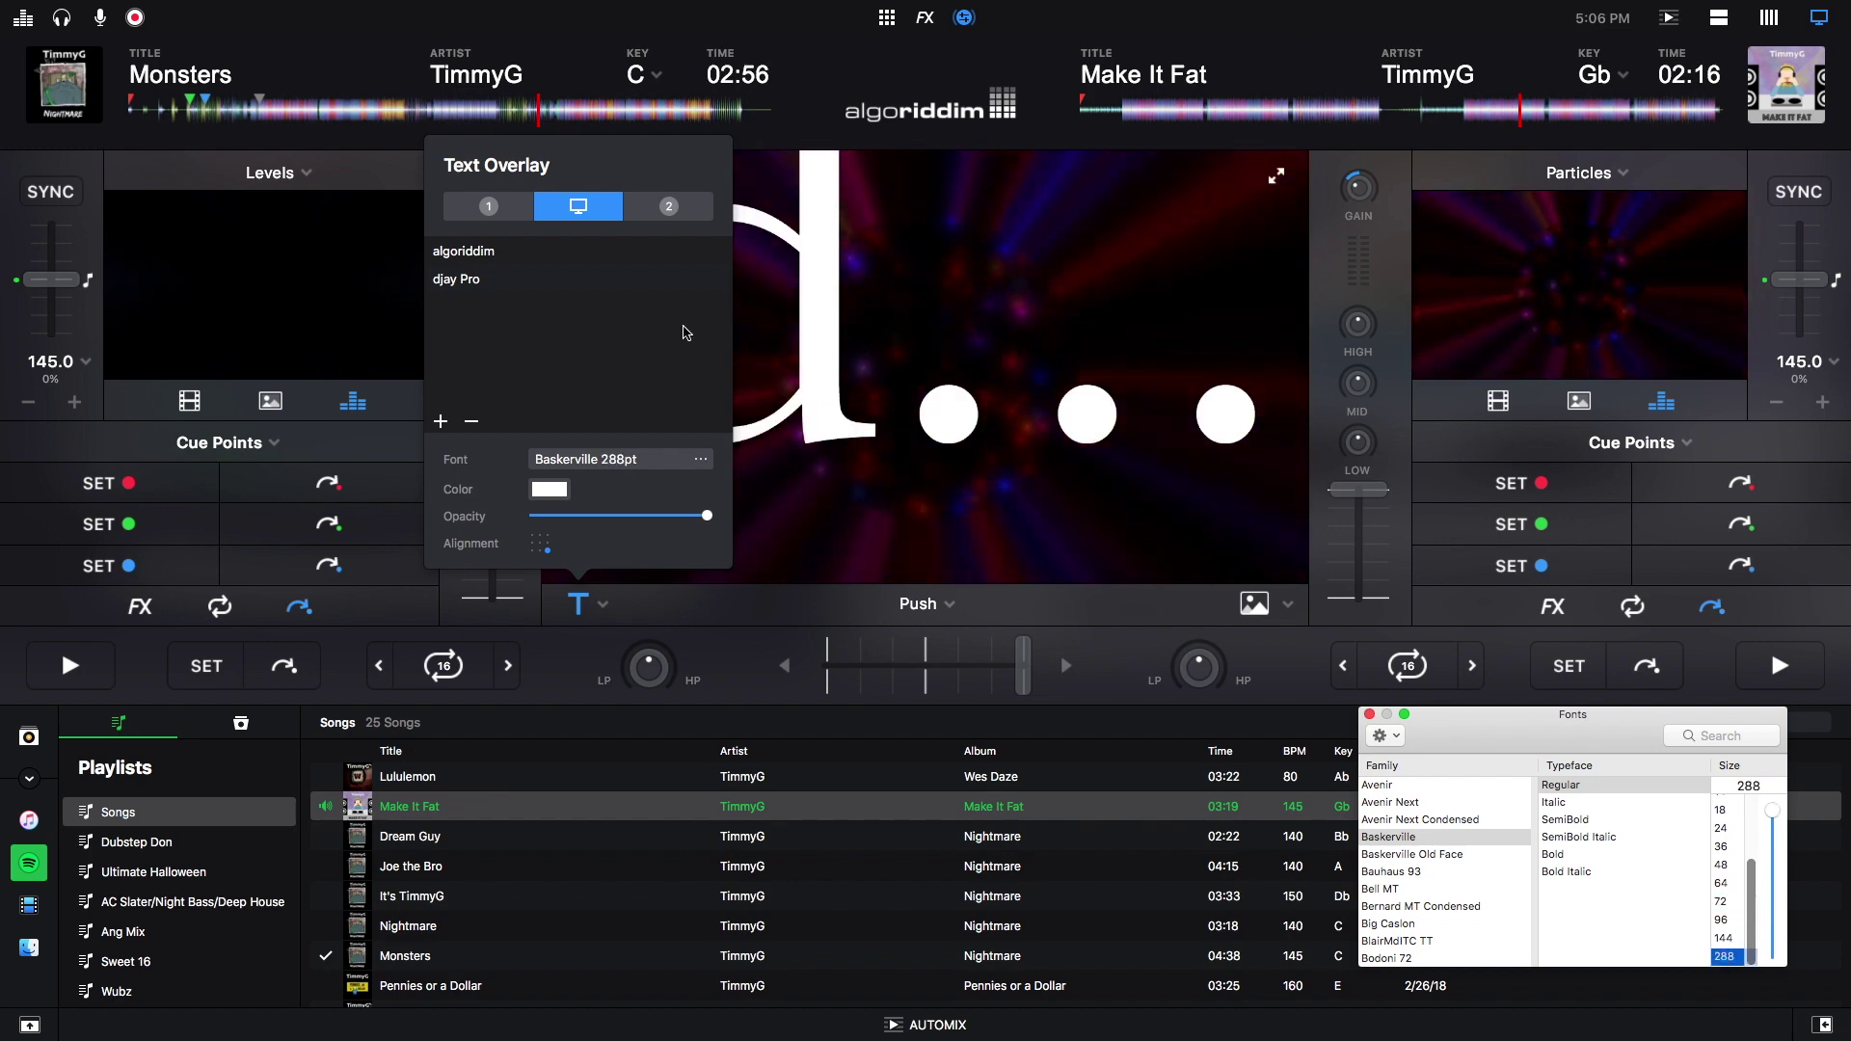
pyautogui.click(798, 116)
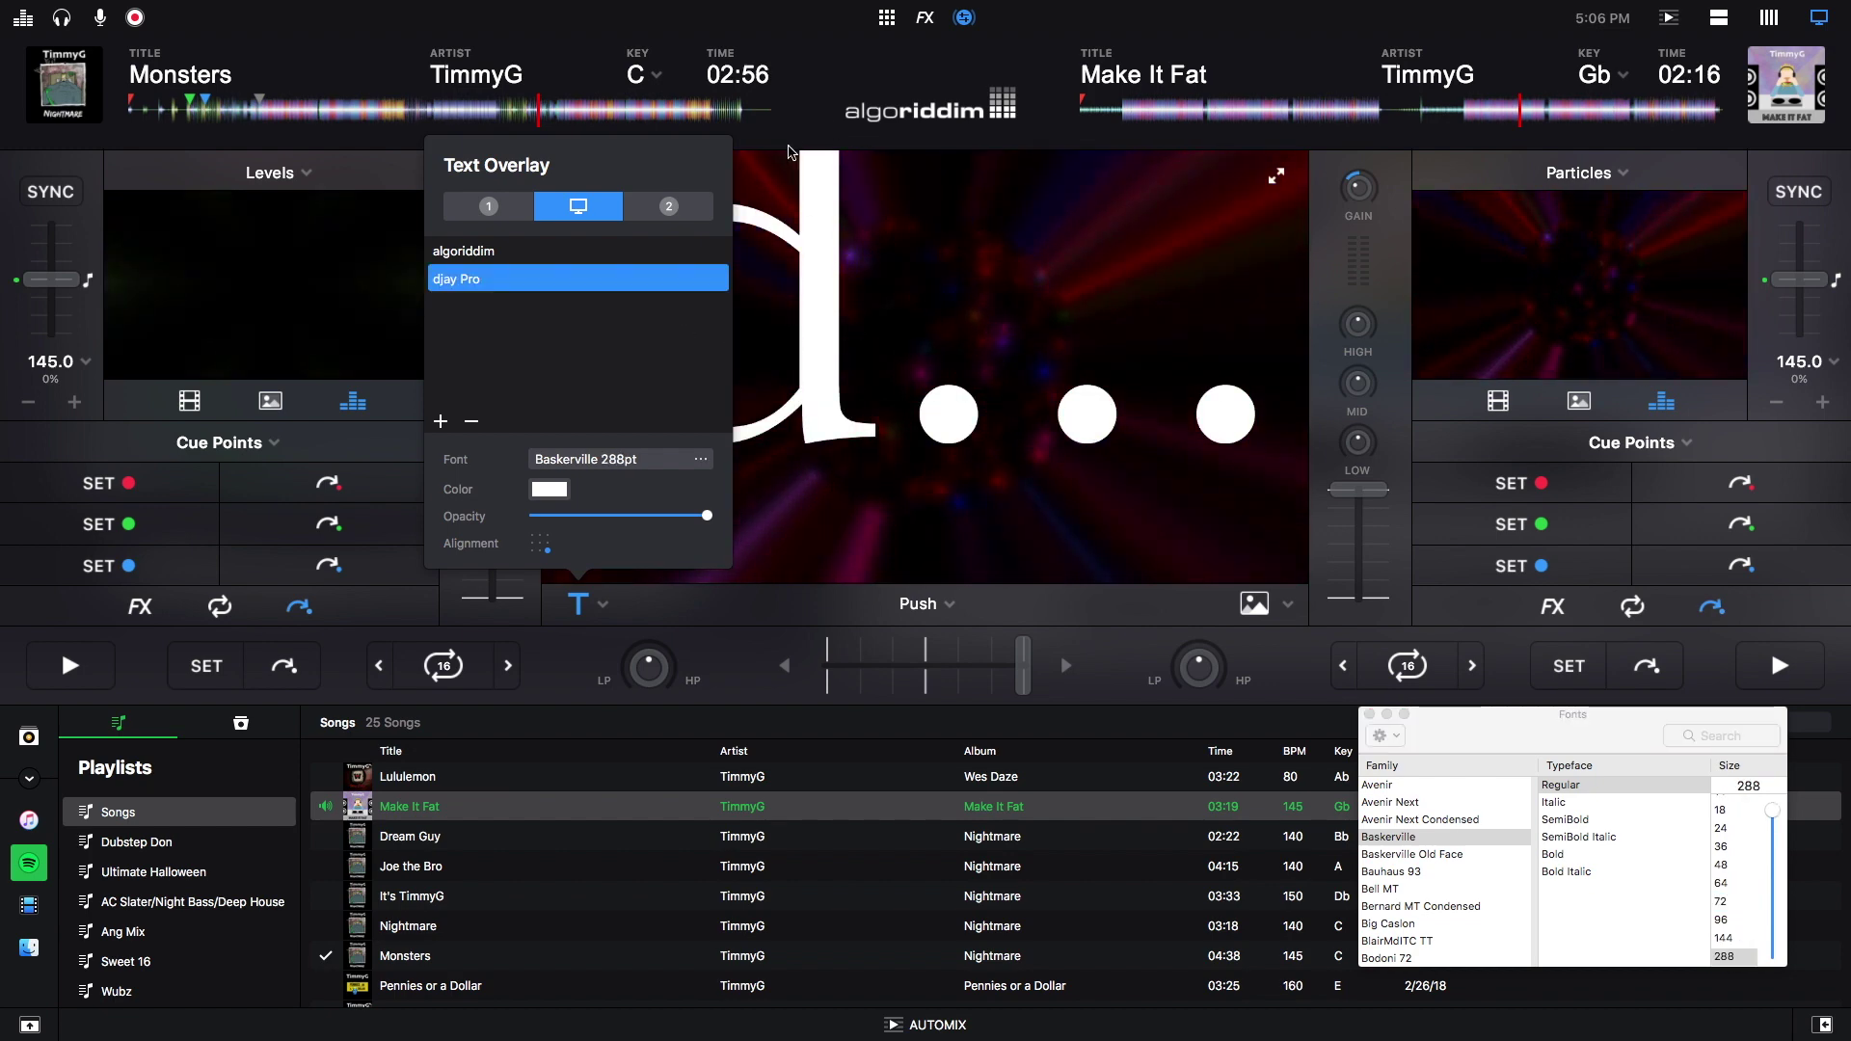
pyautogui.click(403, 345)
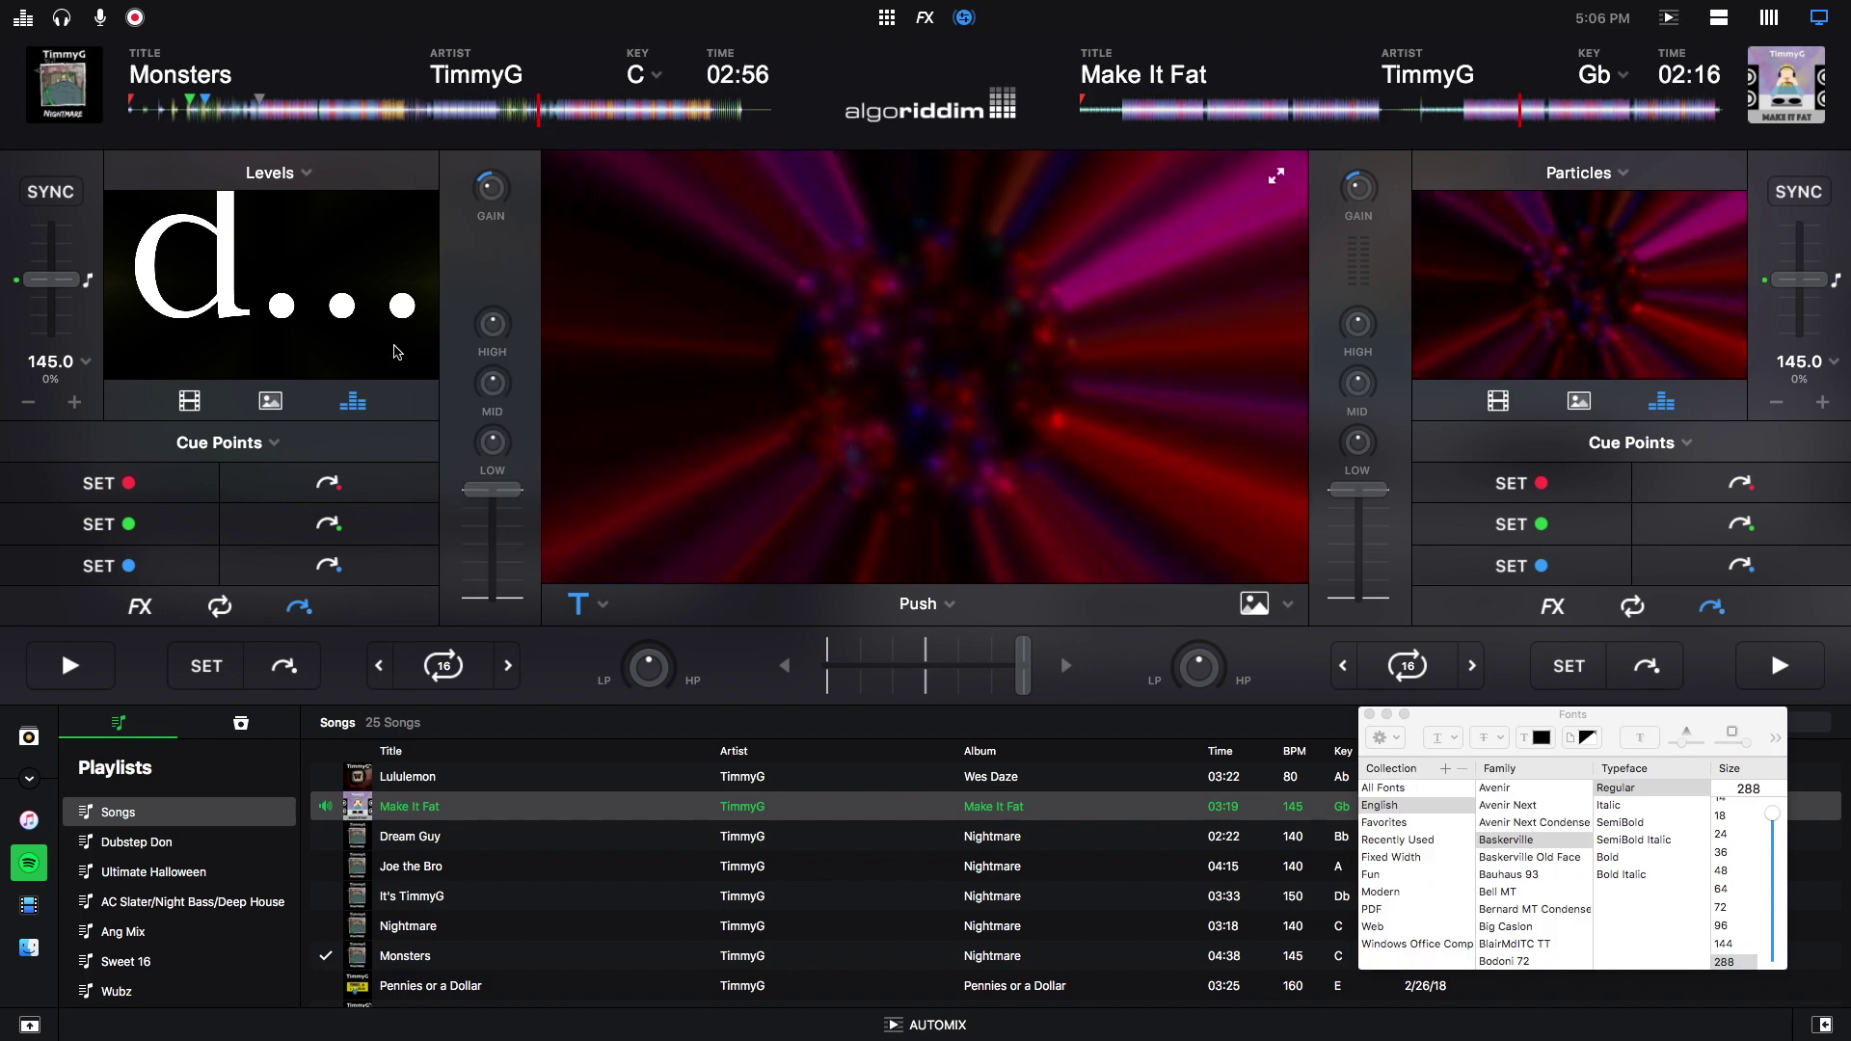
# Step: Show the djay Pro text on the main output and settle its size at 72 pt after 96
pyautogui.click(579, 604)
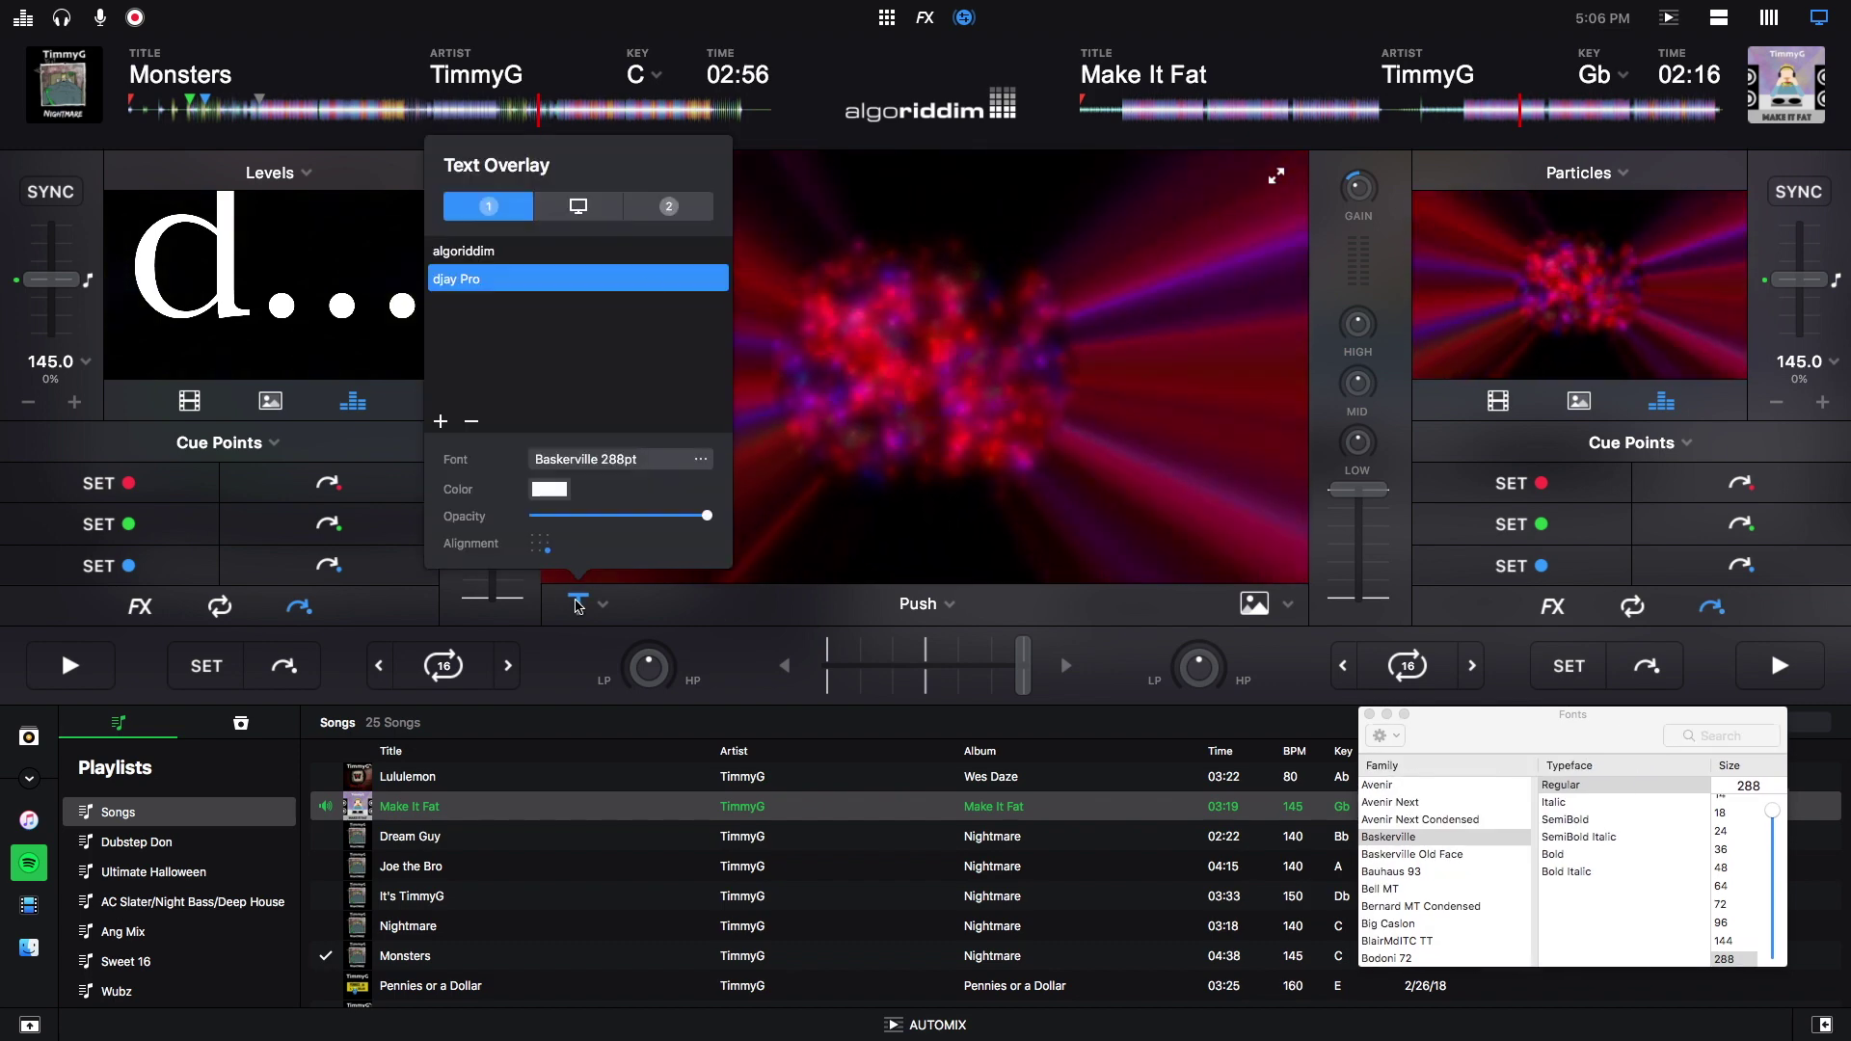
pyautogui.click(578, 209)
pyautogui.click(824, 599)
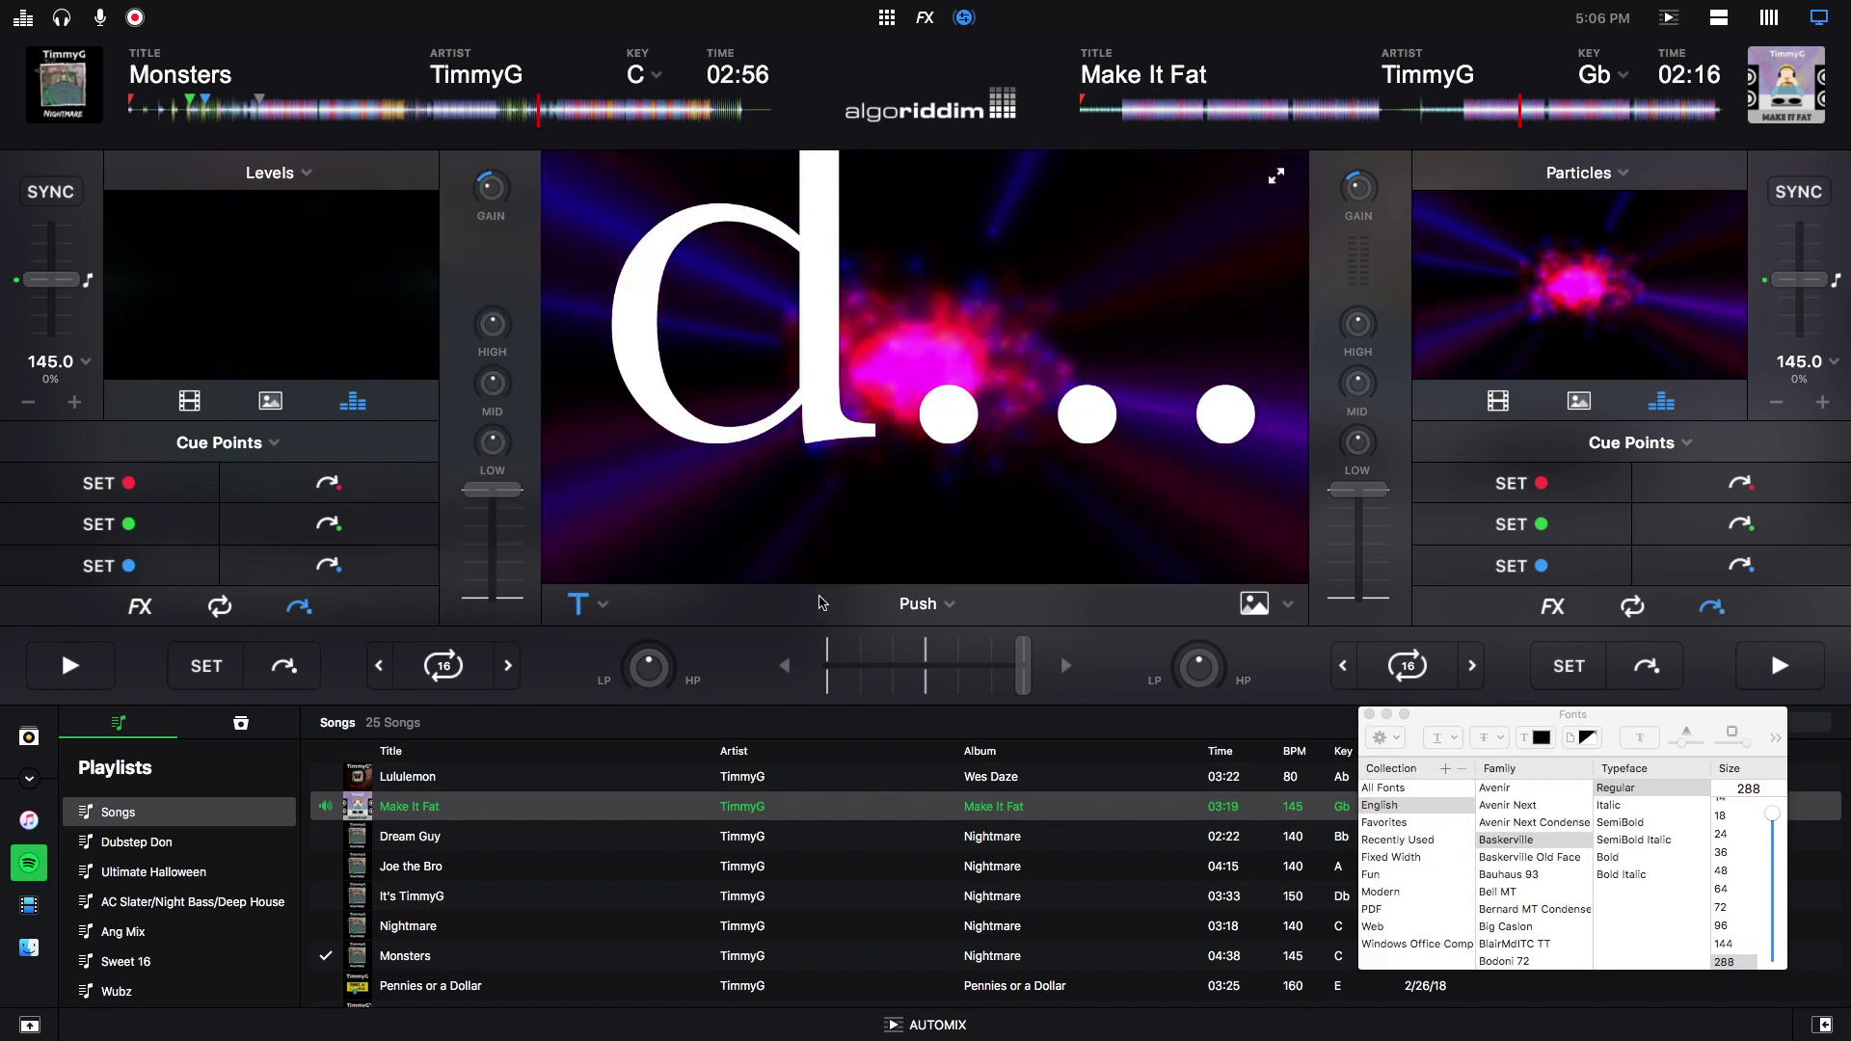
pyautogui.click(1738, 928)
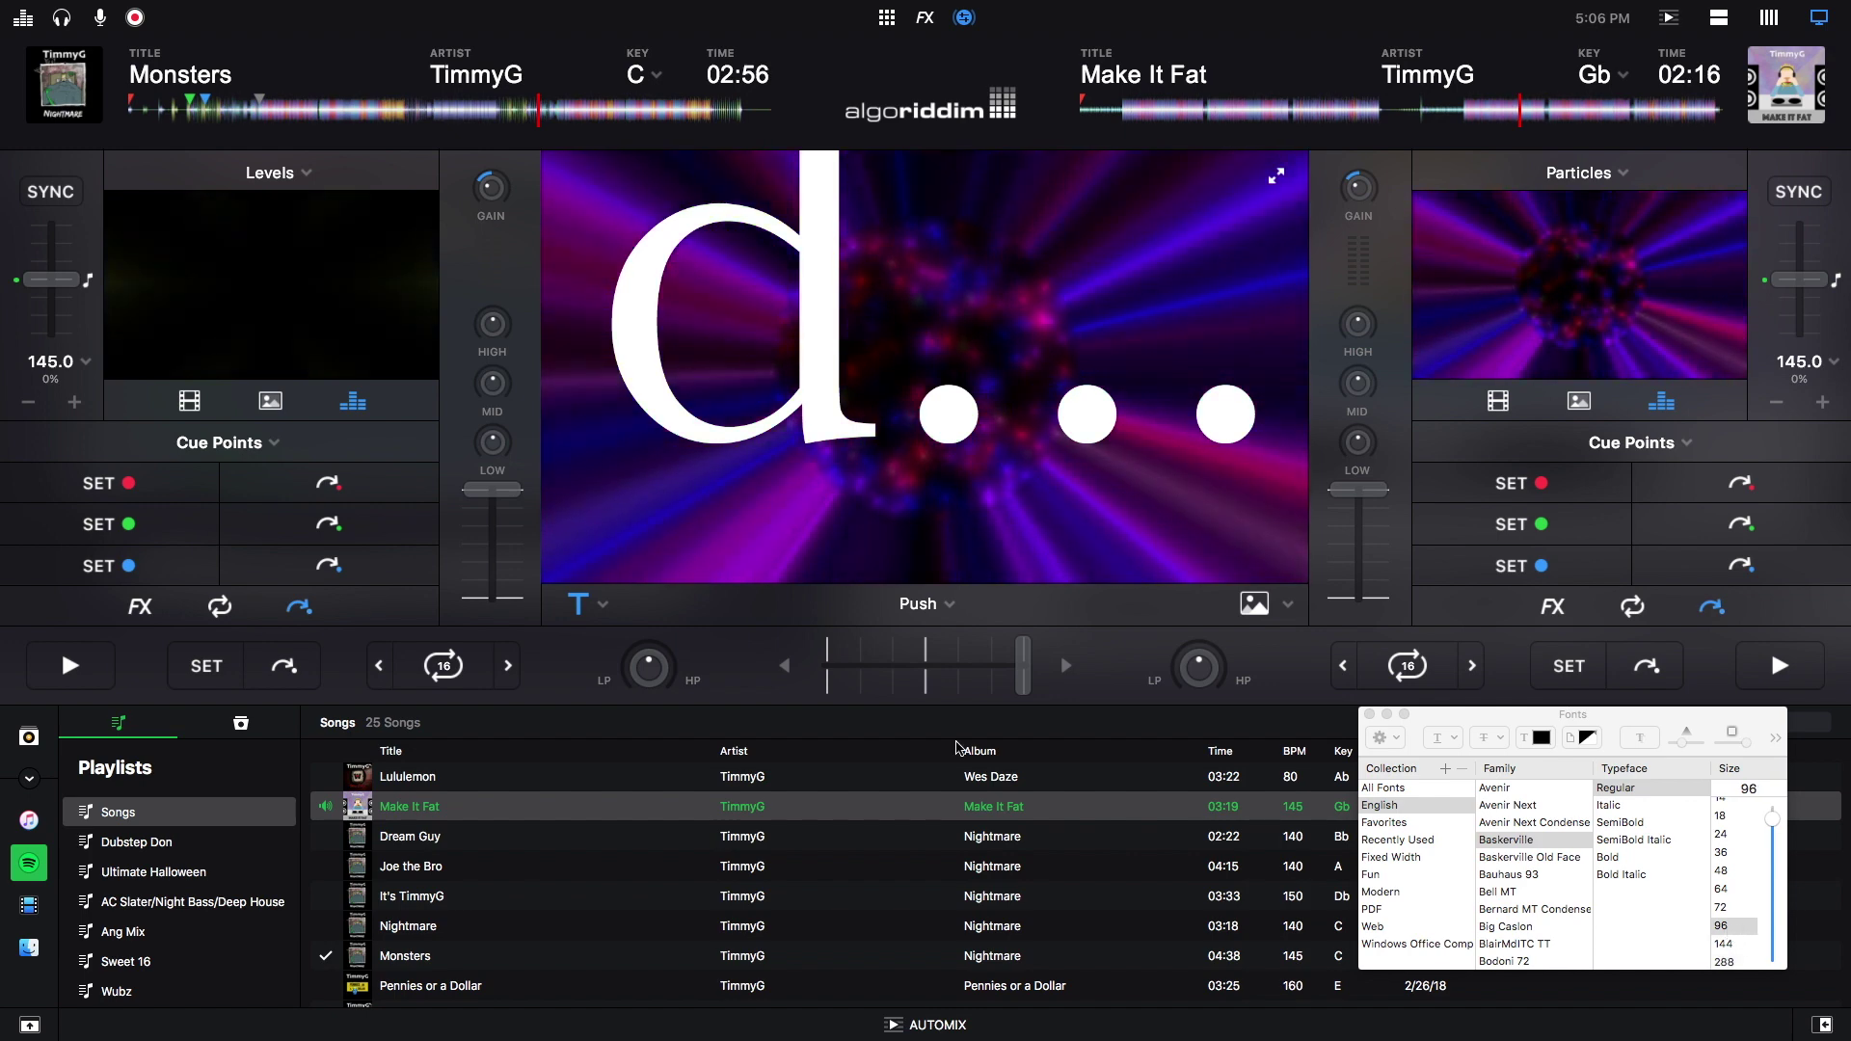
pyautogui.click(579, 607)
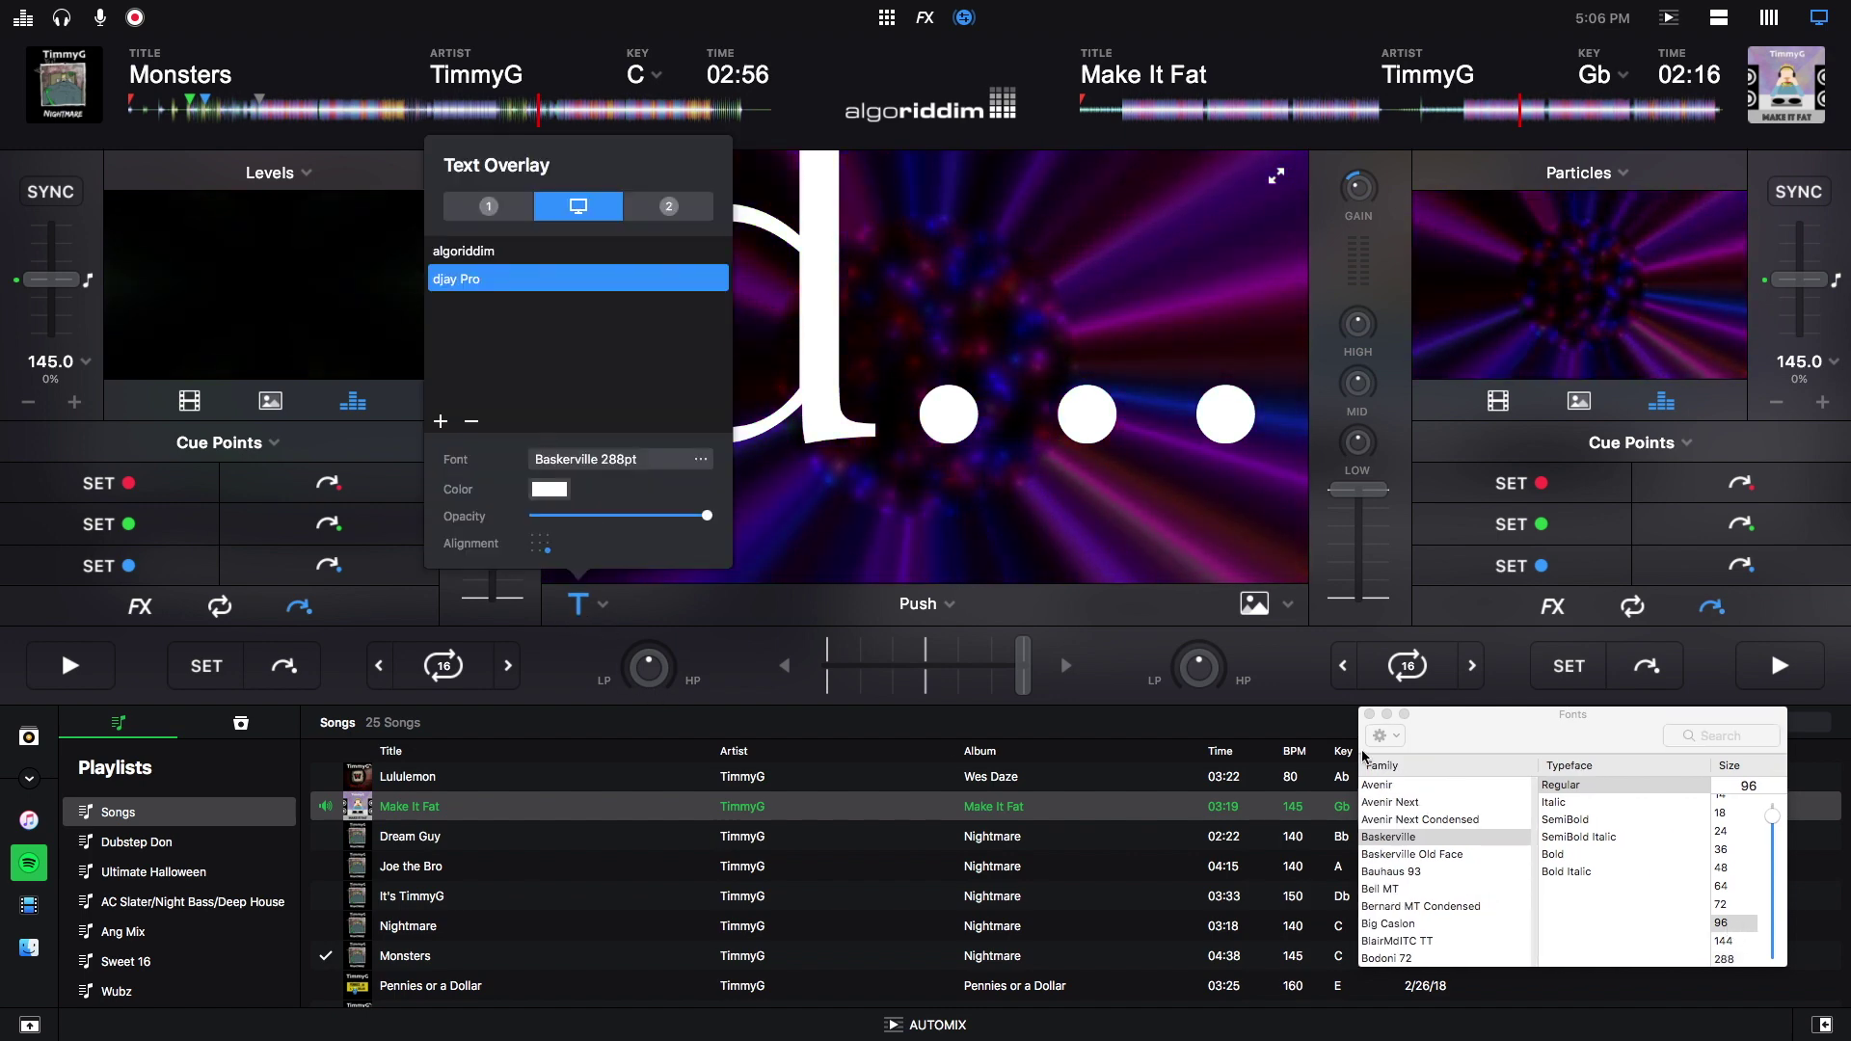
pyautogui.click(1719, 905)
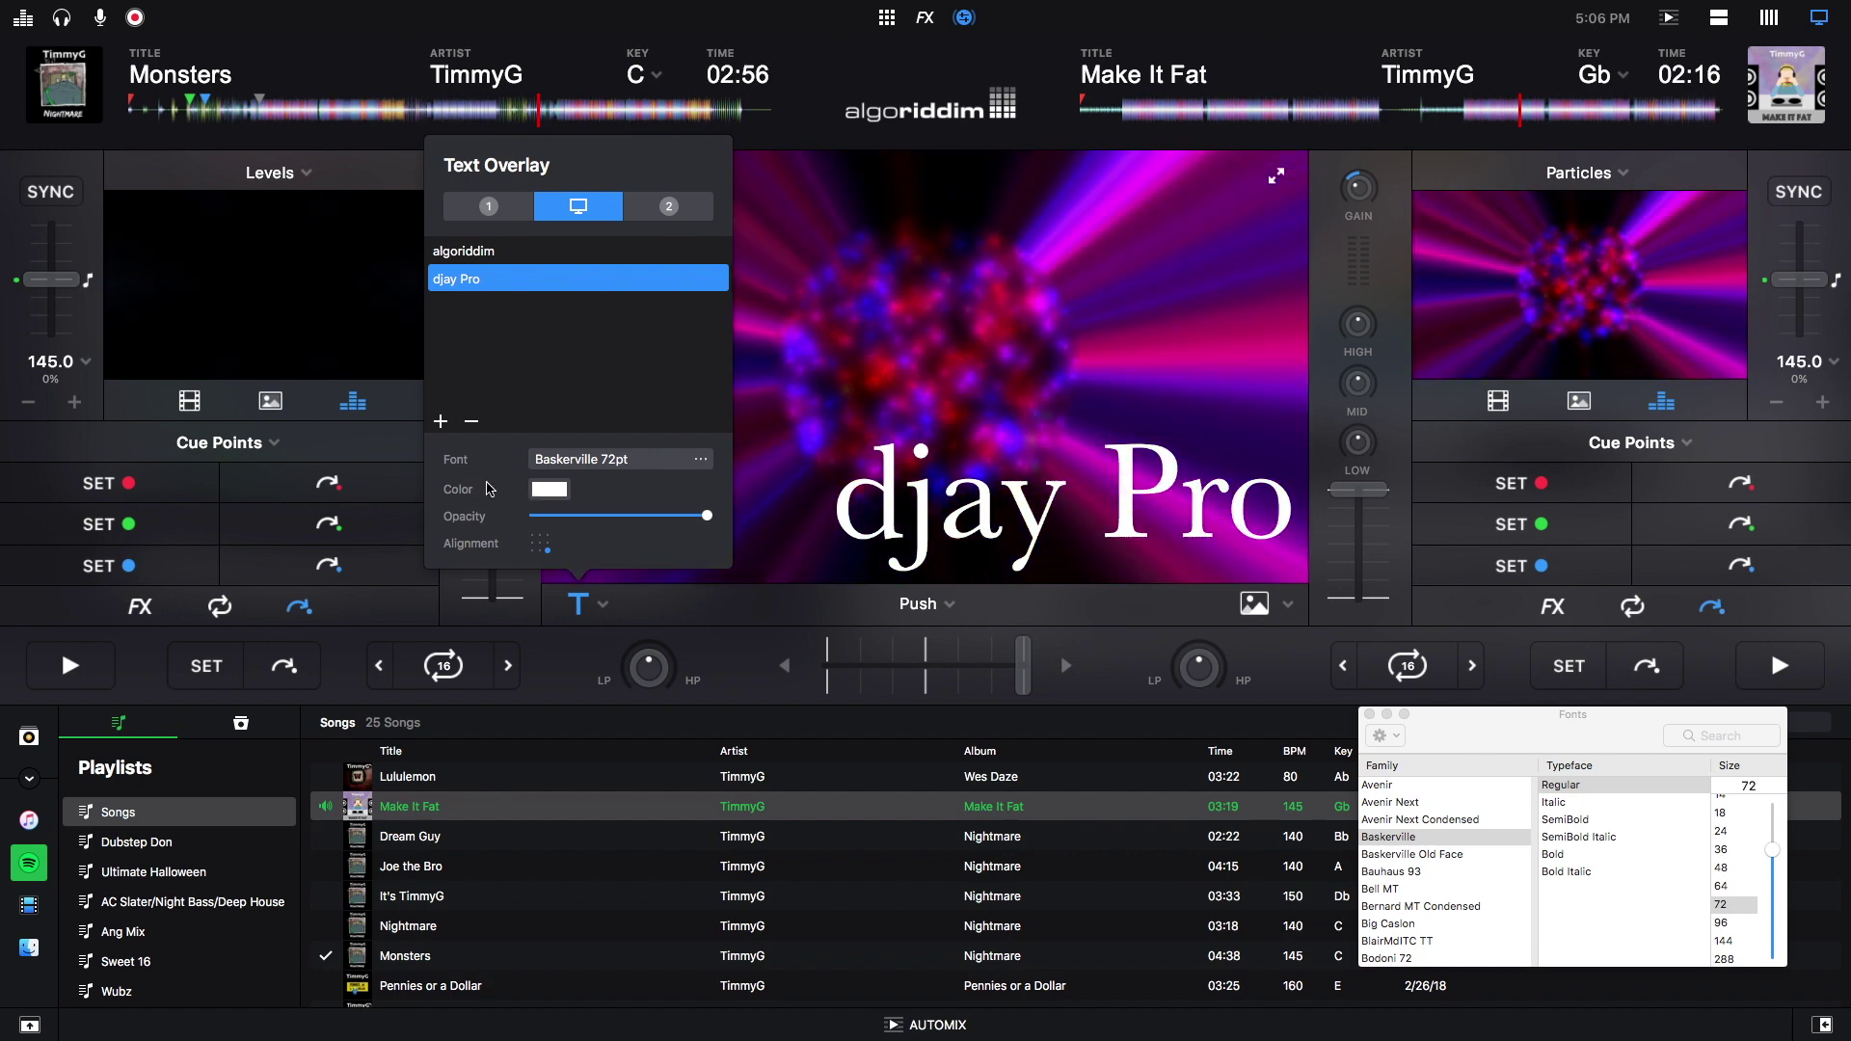
# Step: Try other colours for the djay Pro text, then set it back to pure white
pyautogui.click(549, 489)
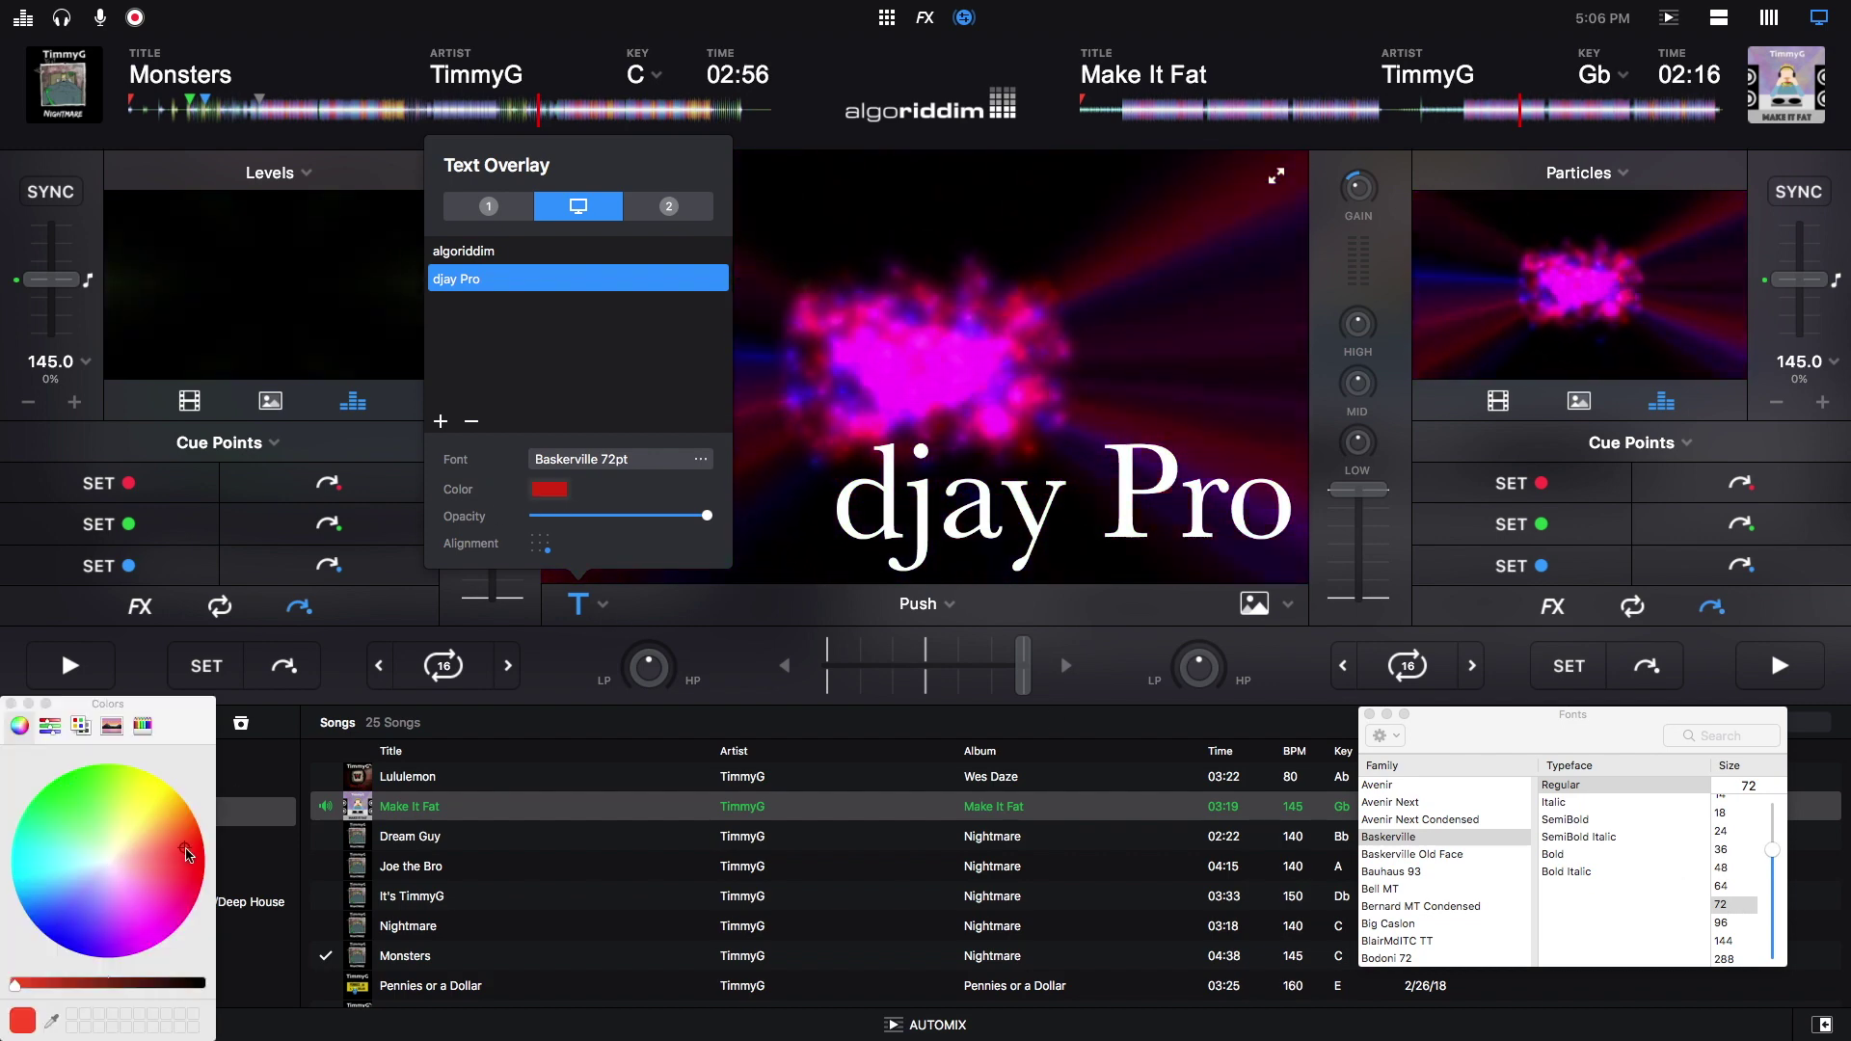
pyautogui.moveTo(188, 855); pyautogui.dragTo(87, 802)
pyautogui.moveTo(14, 983); pyautogui.dragTo(155, 983)
pyautogui.click(50, 725)
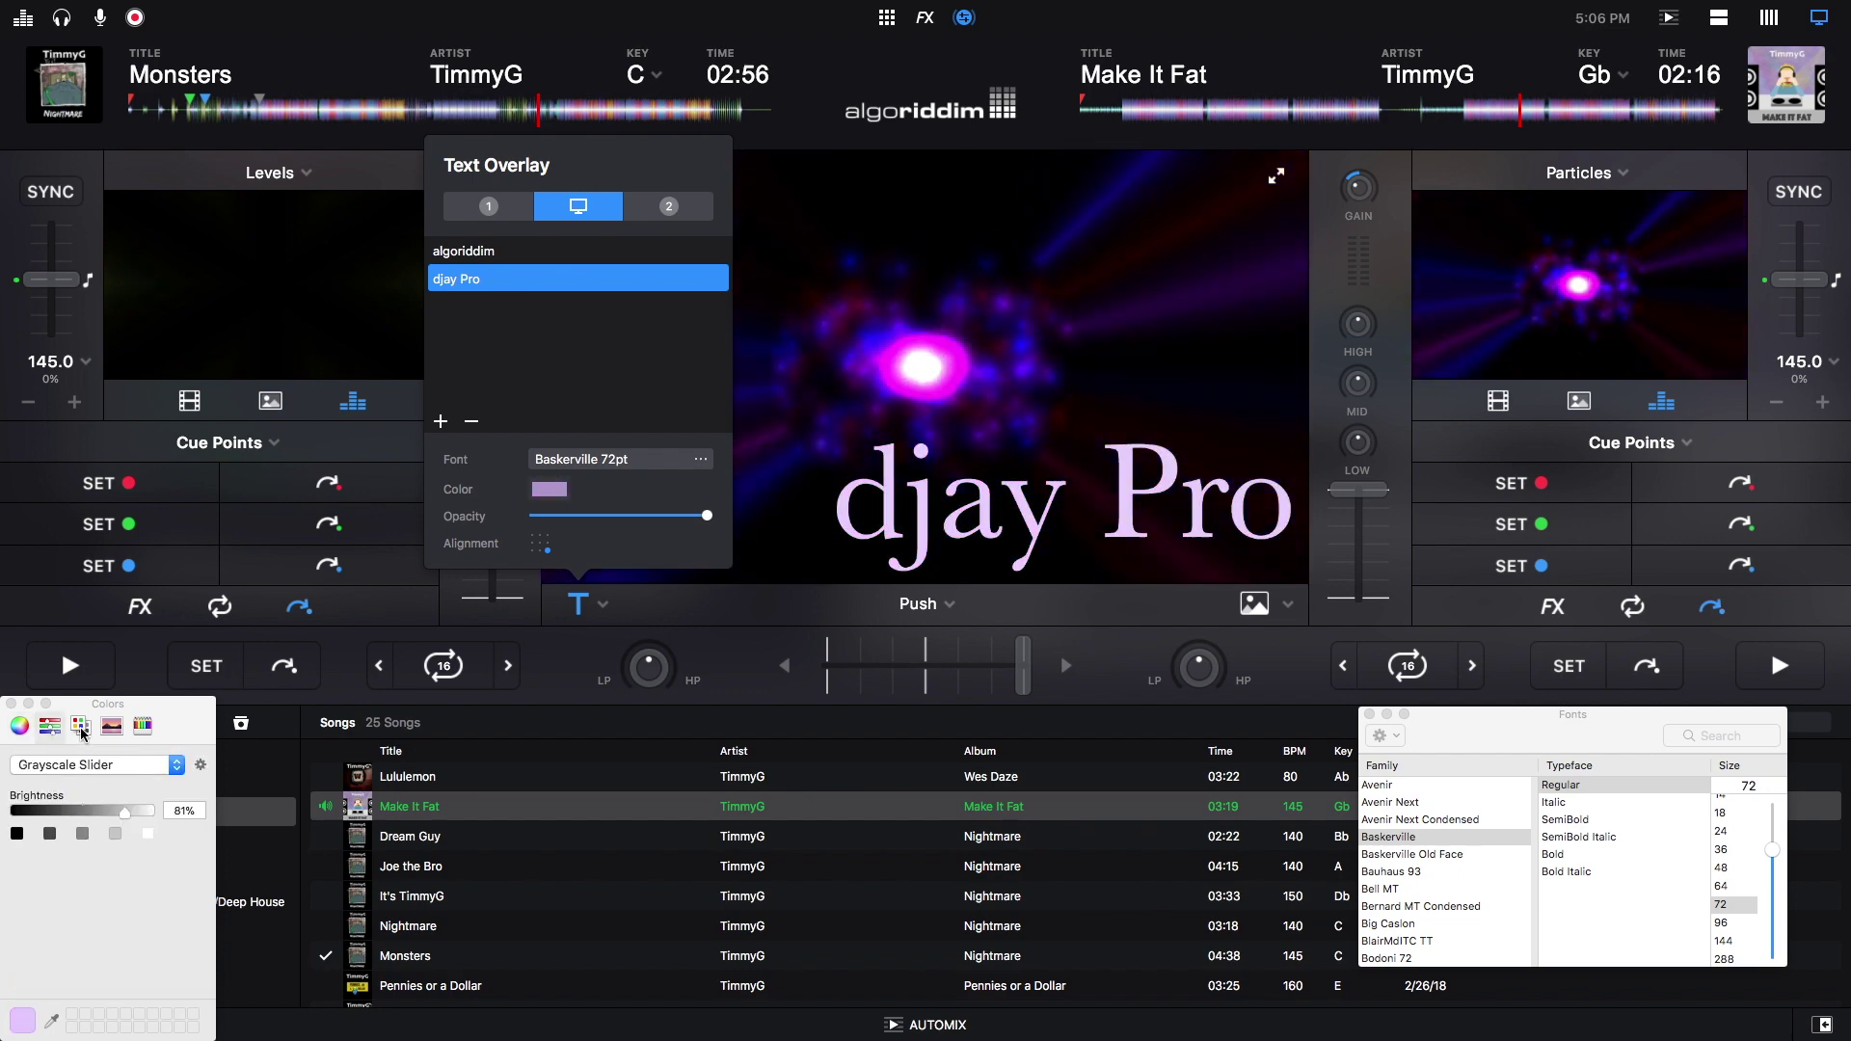
pyautogui.moveTo(21, 813); pyautogui.dragTo(152, 811)
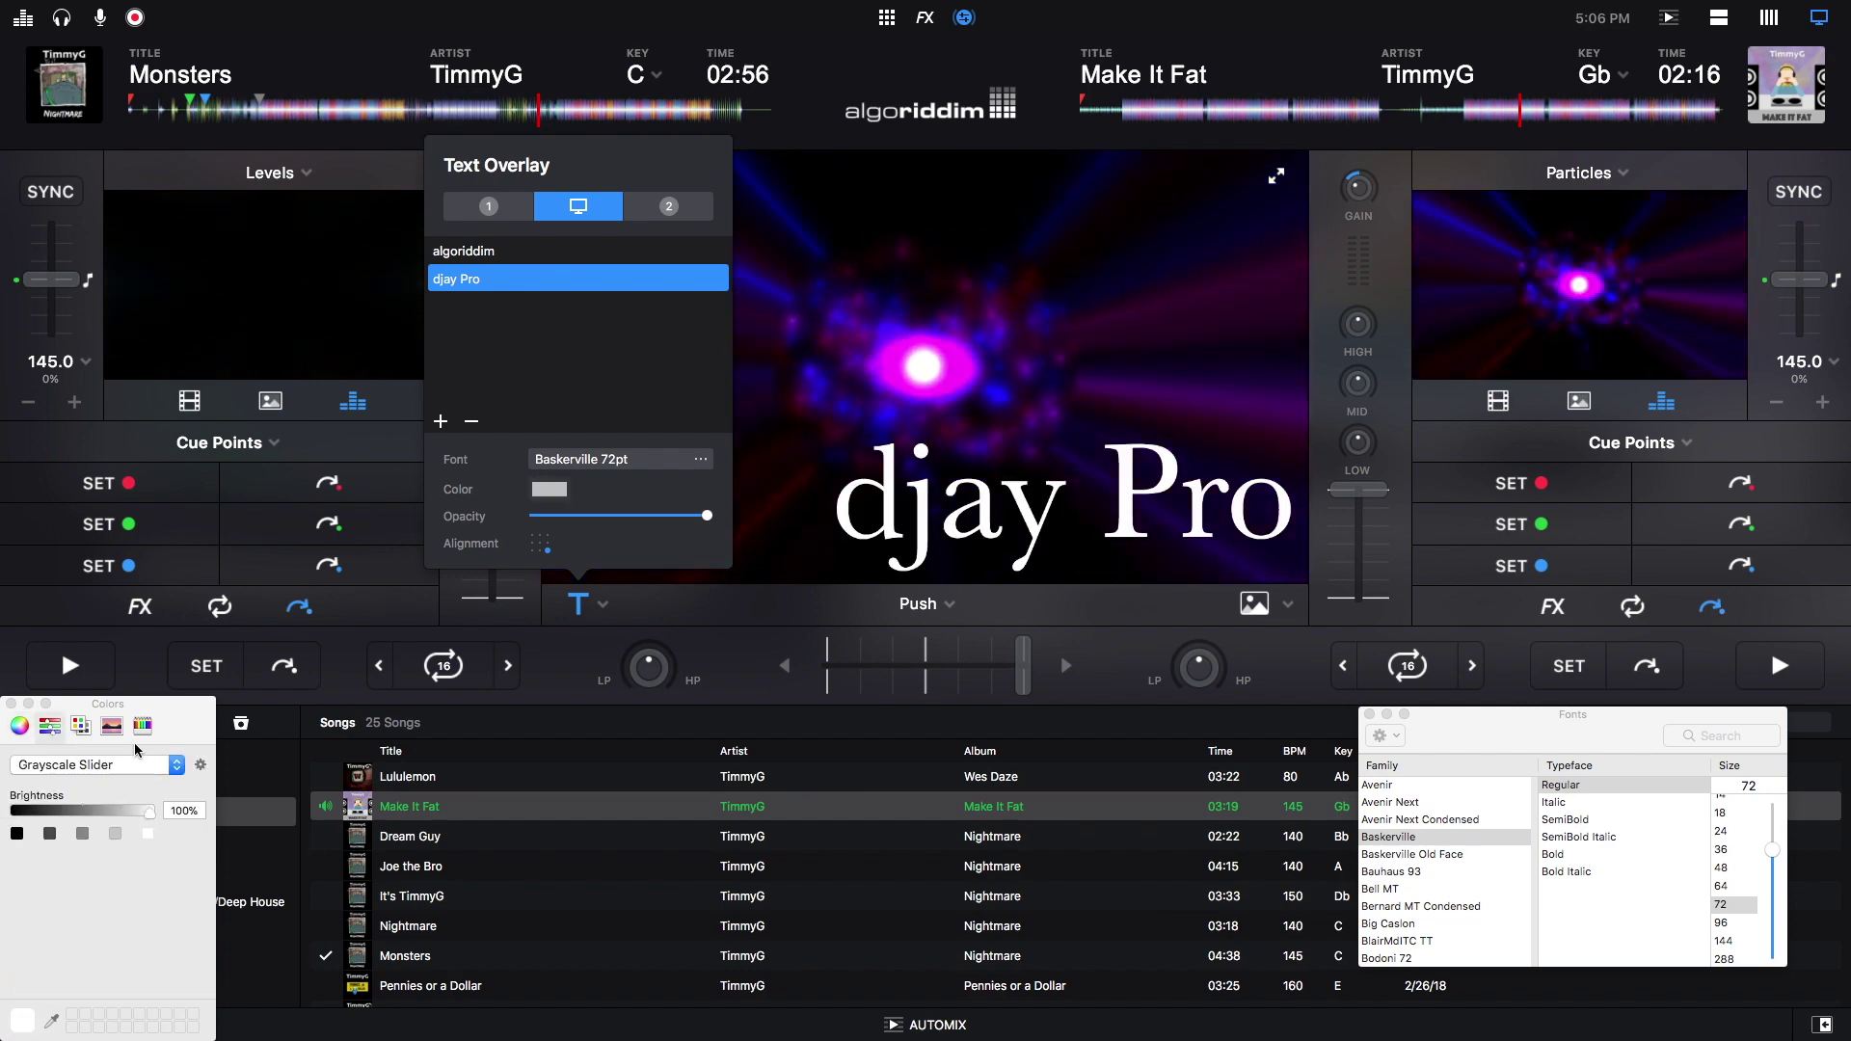
# Step: Browse the remaining colour pickers, adjust text opacity, and take the djay Pro text off the video
pyautogui.click(79, 727)
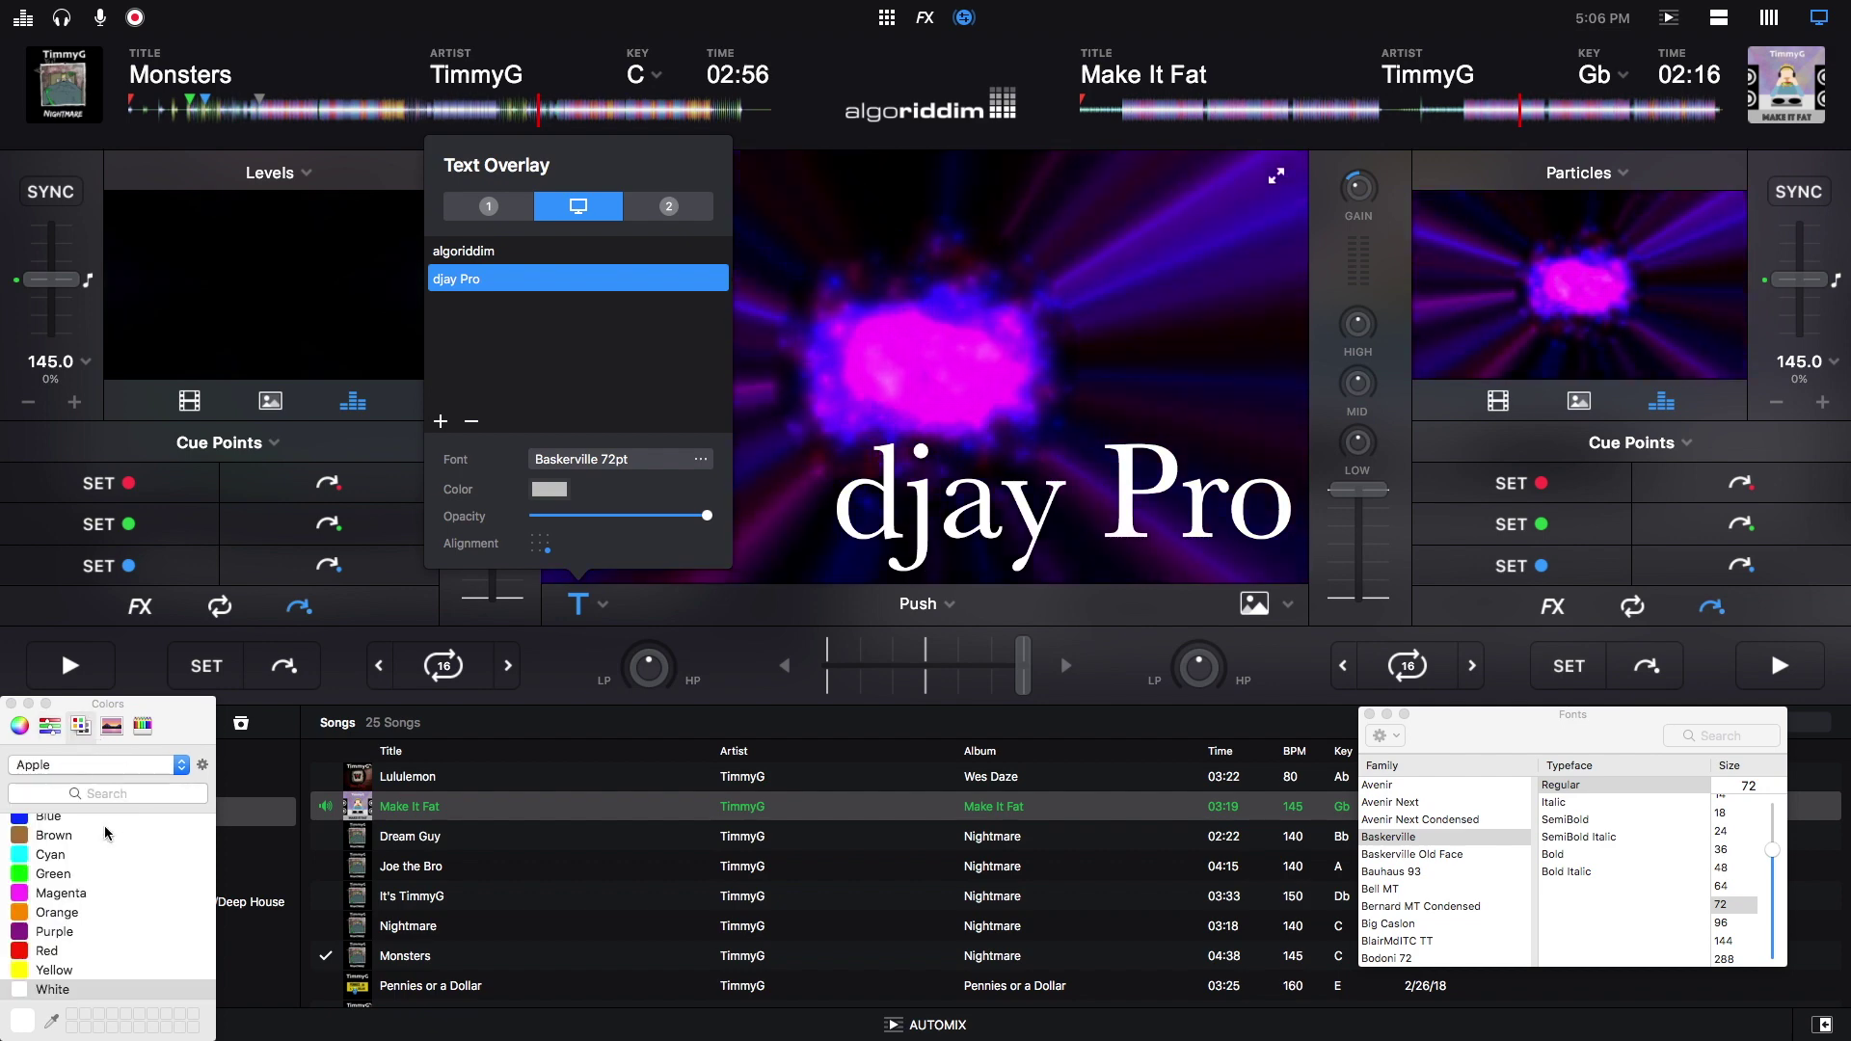
pyautogui.click(111, 725)
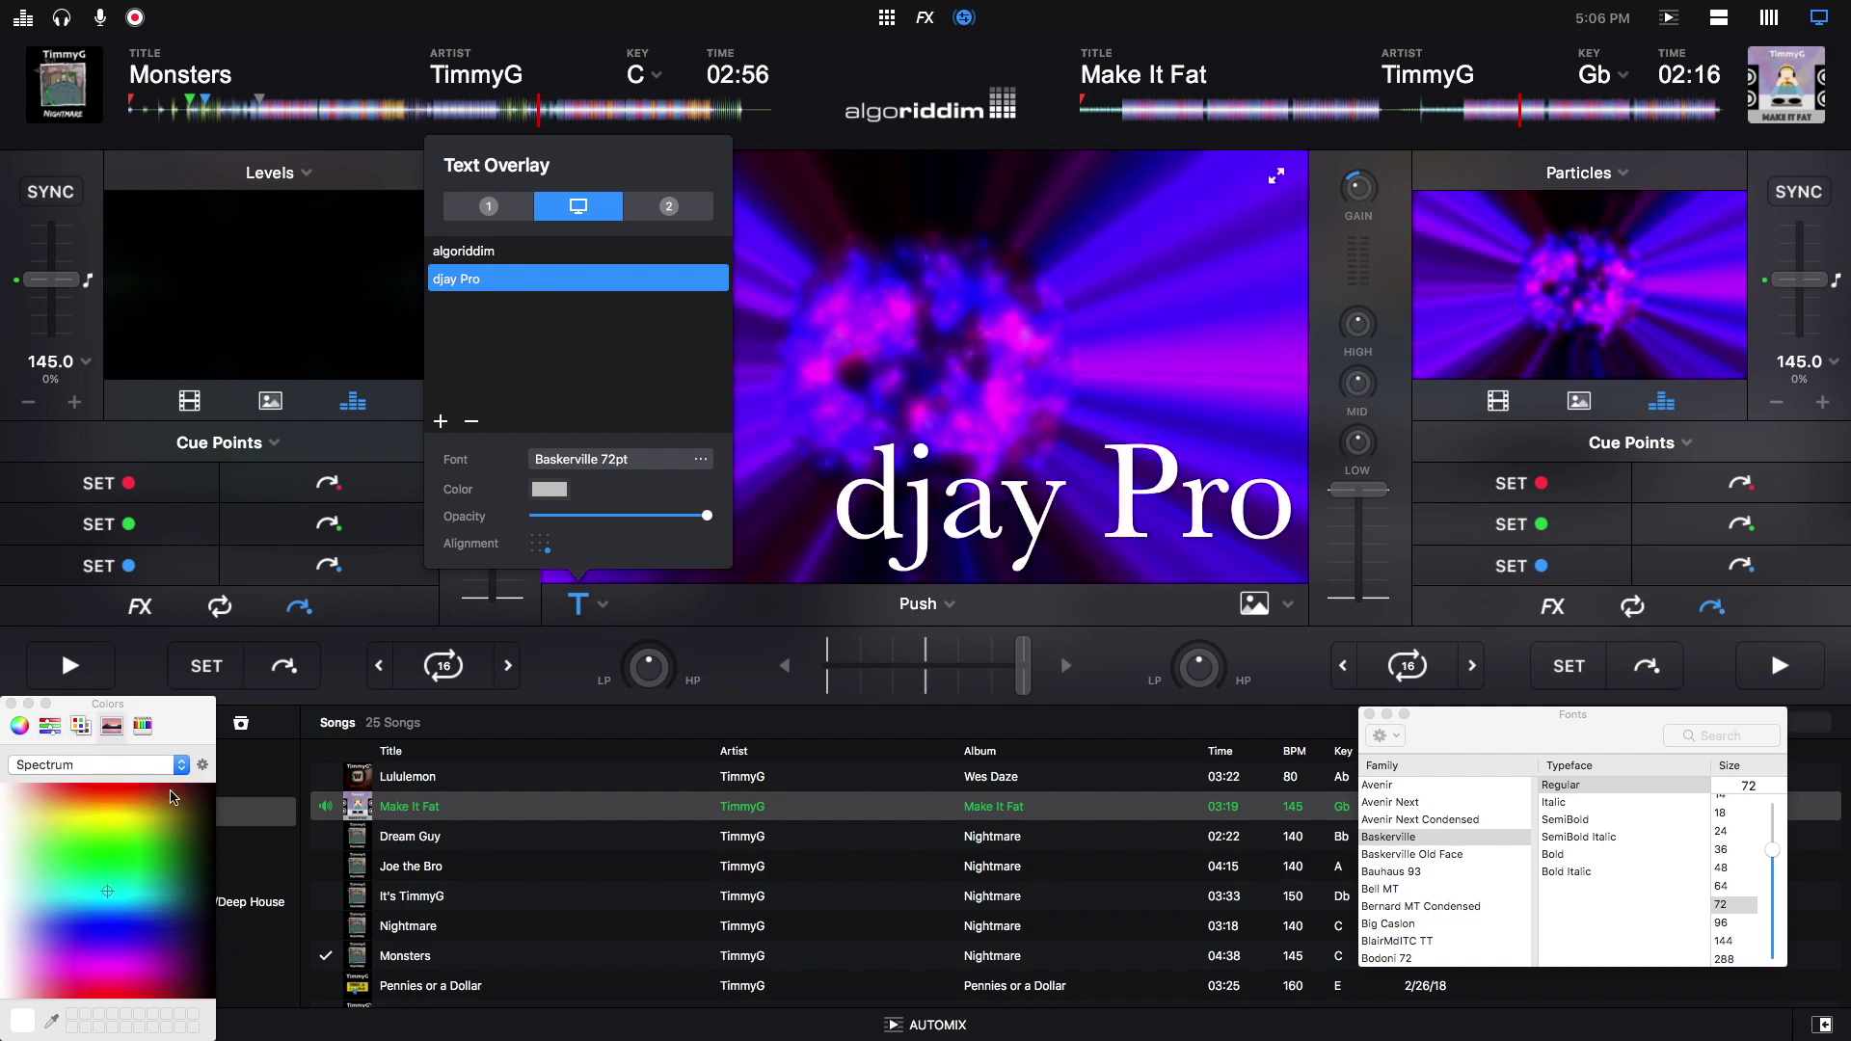
pyautogui.click(143, 725)
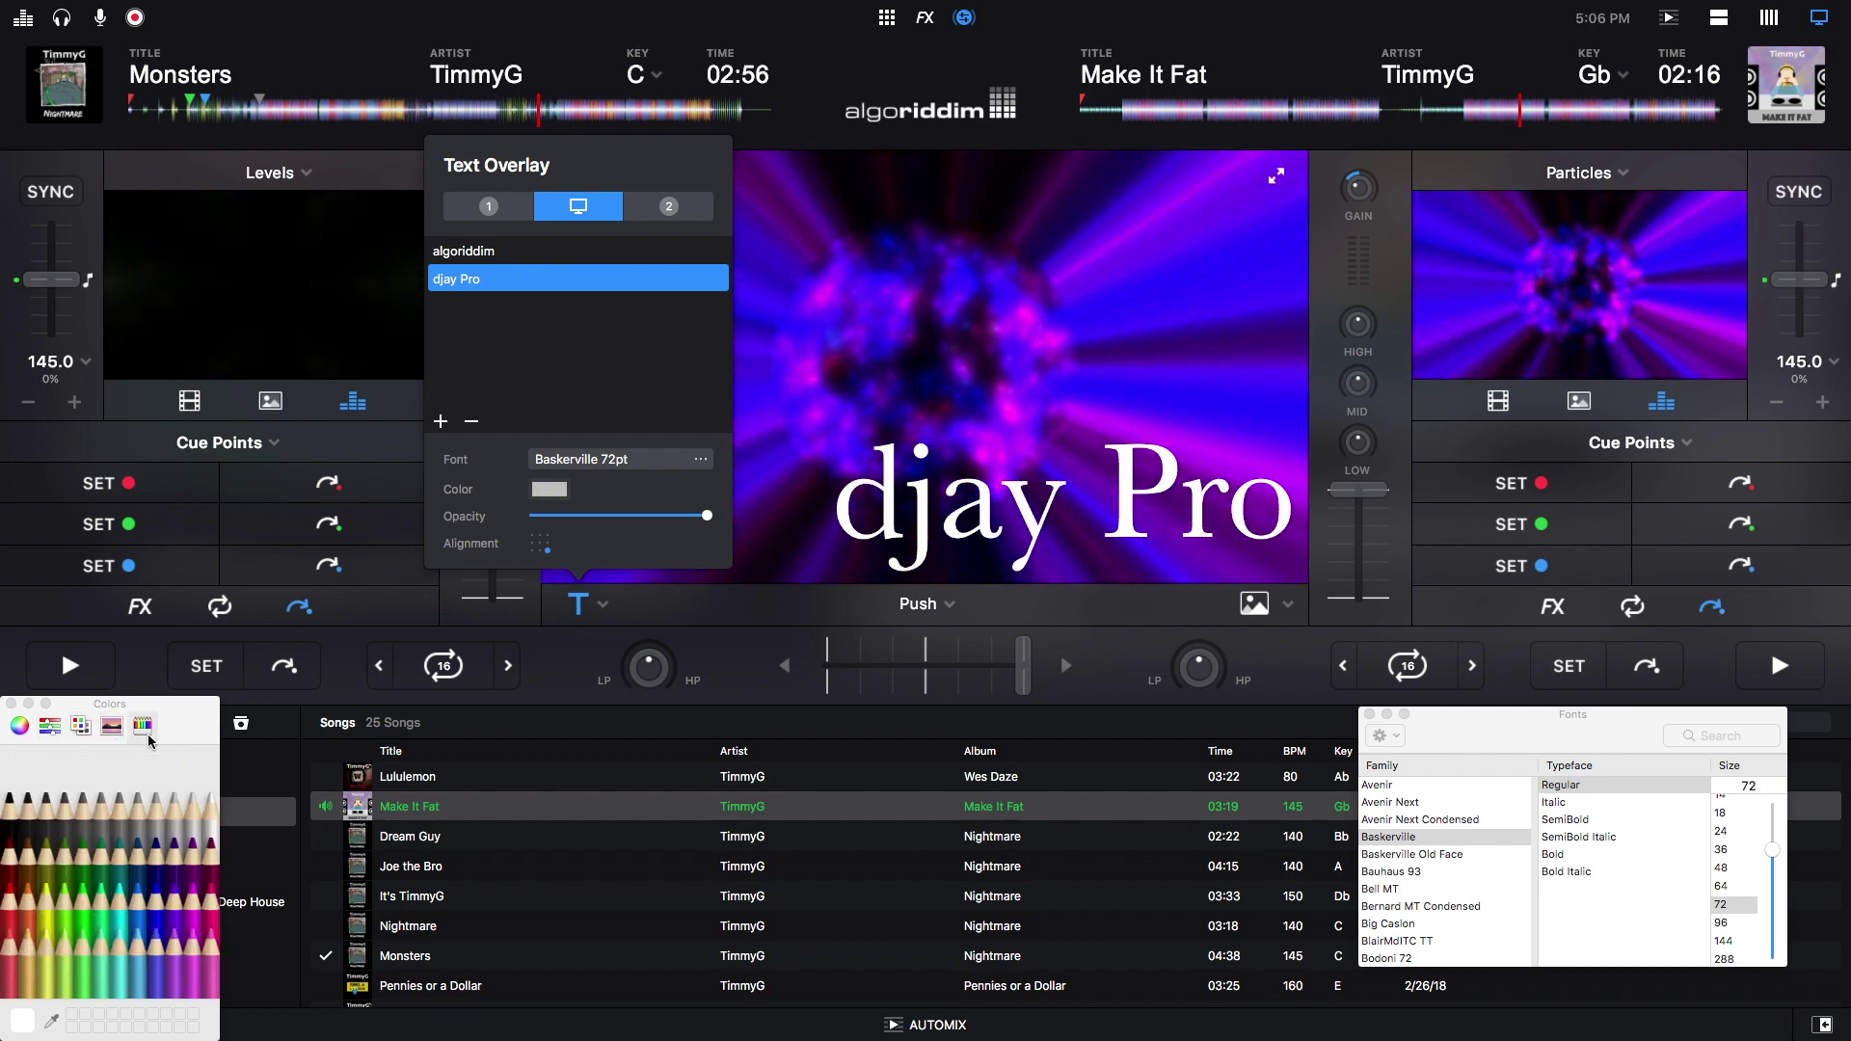
pyautogui.click(19, 727)
pyautogui.click(11, 704)
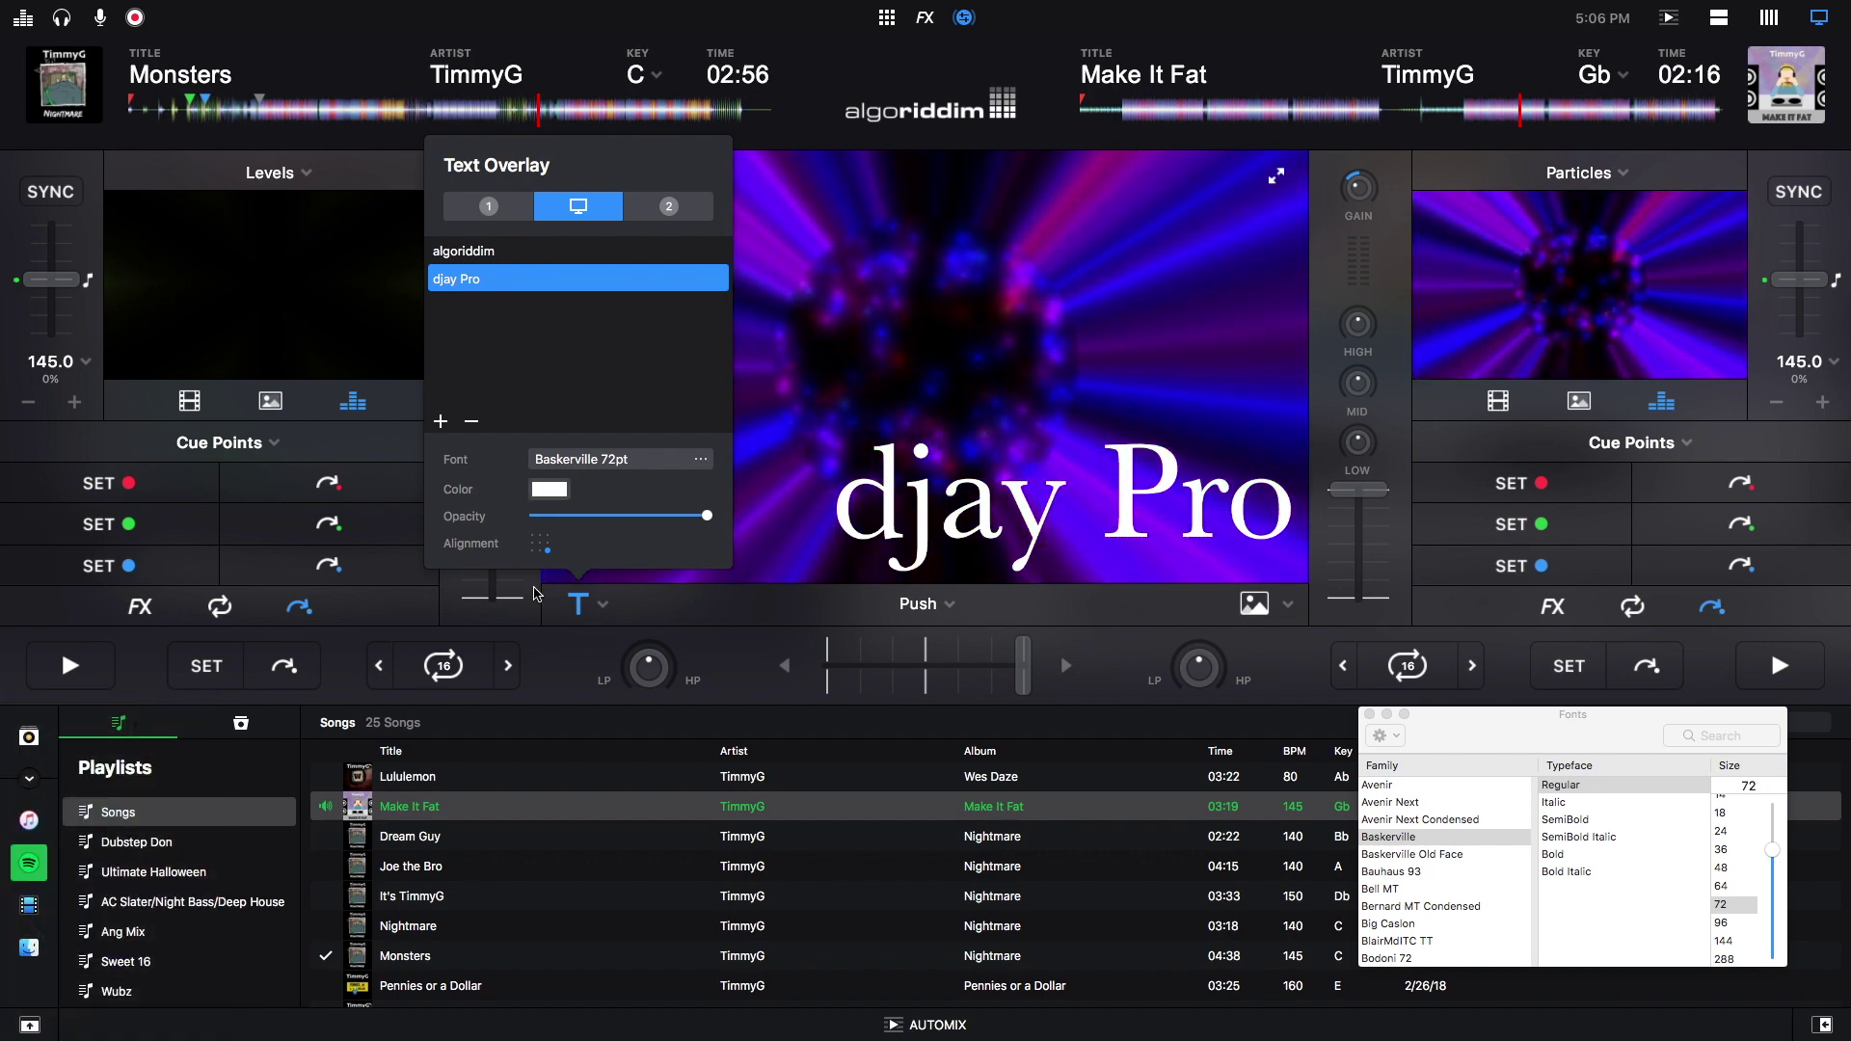
pyautogui.moveTo(565, 521); pyautogui.dragTo(668, 518)
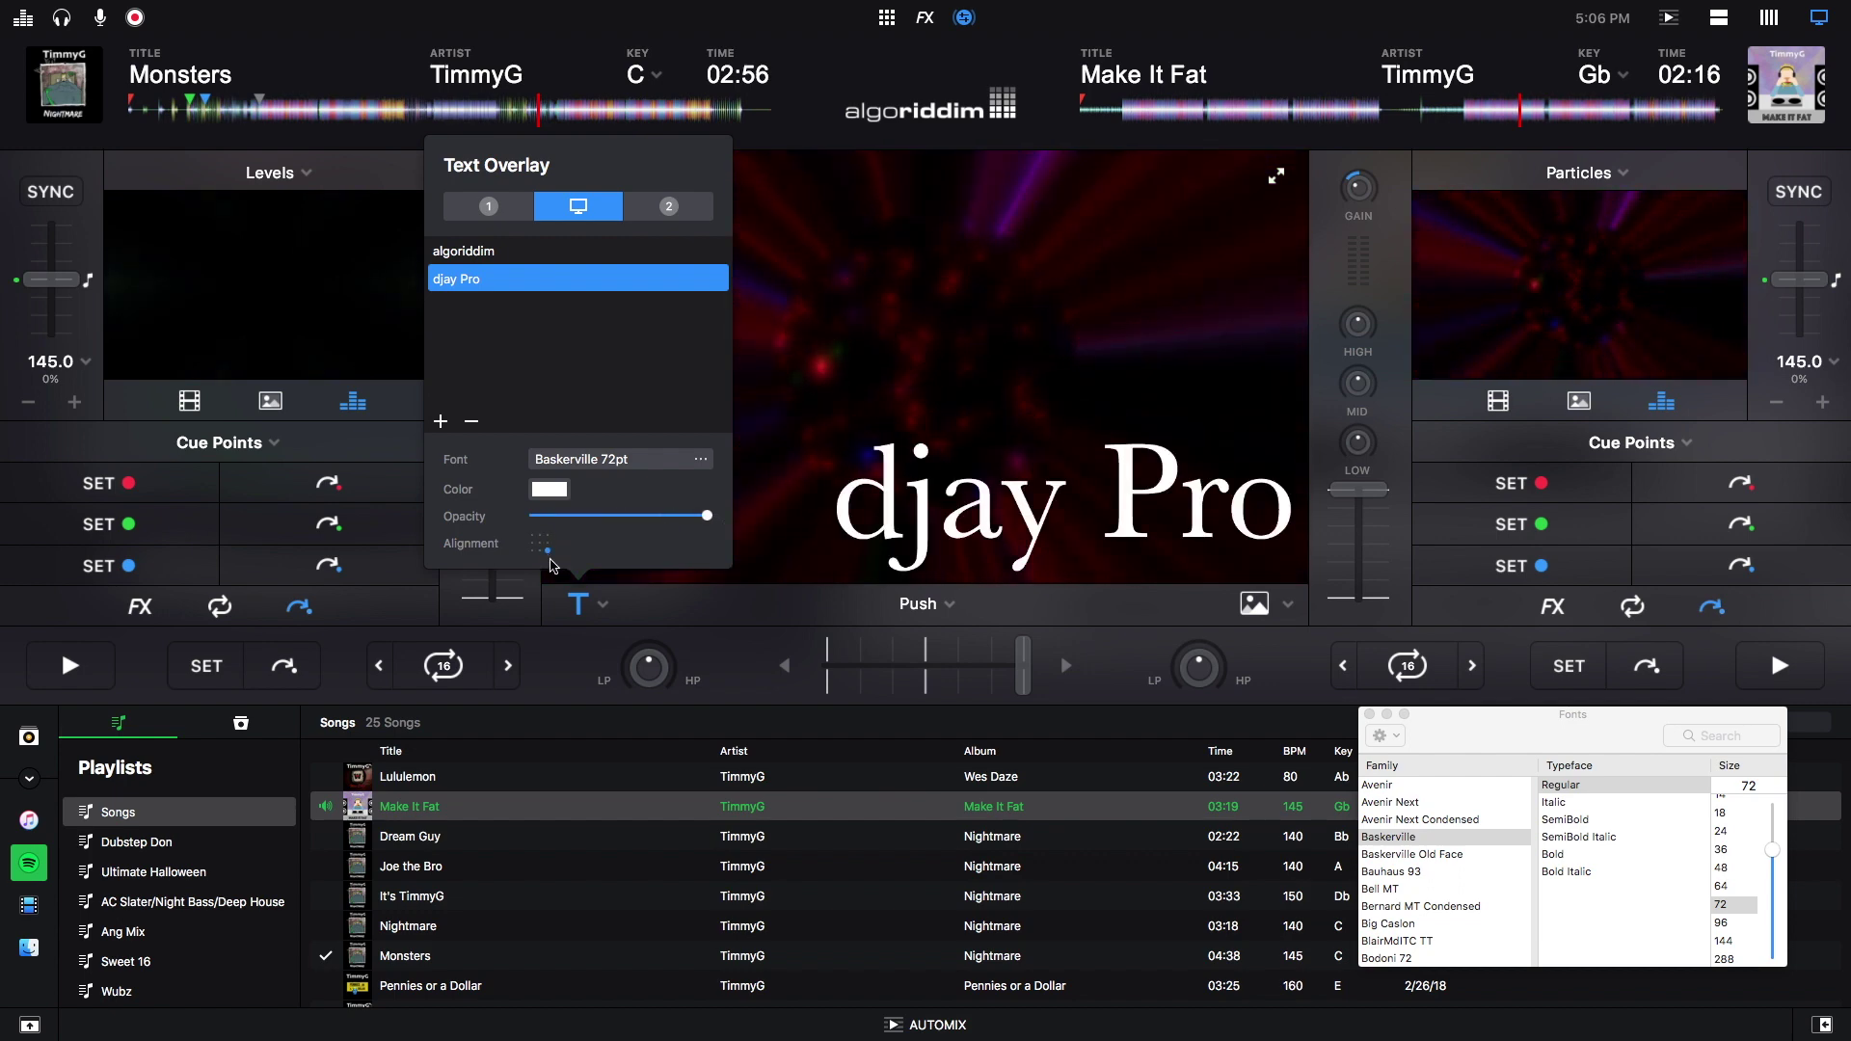
pyautogui.click(602, 206)
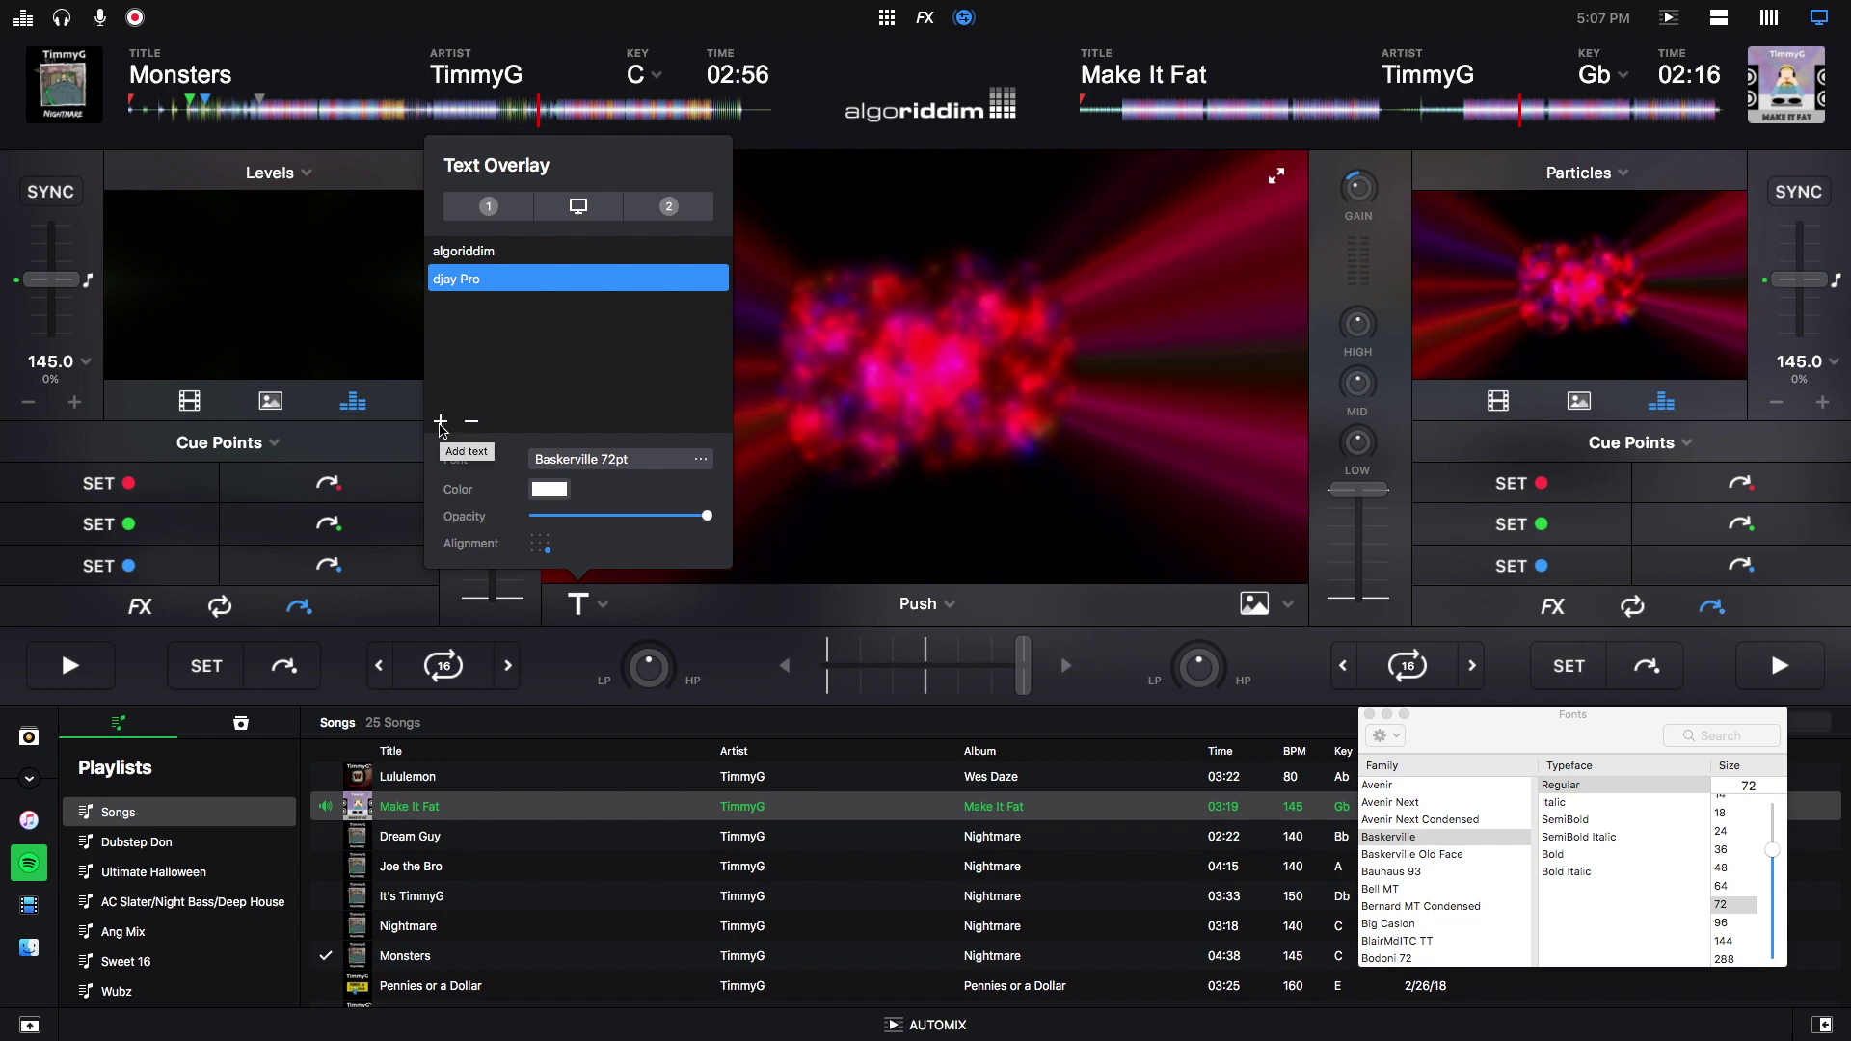
# Step: Create a 'Happy Birthday John' text overlay and show it on the main video
pyautogui.click(440, 423)
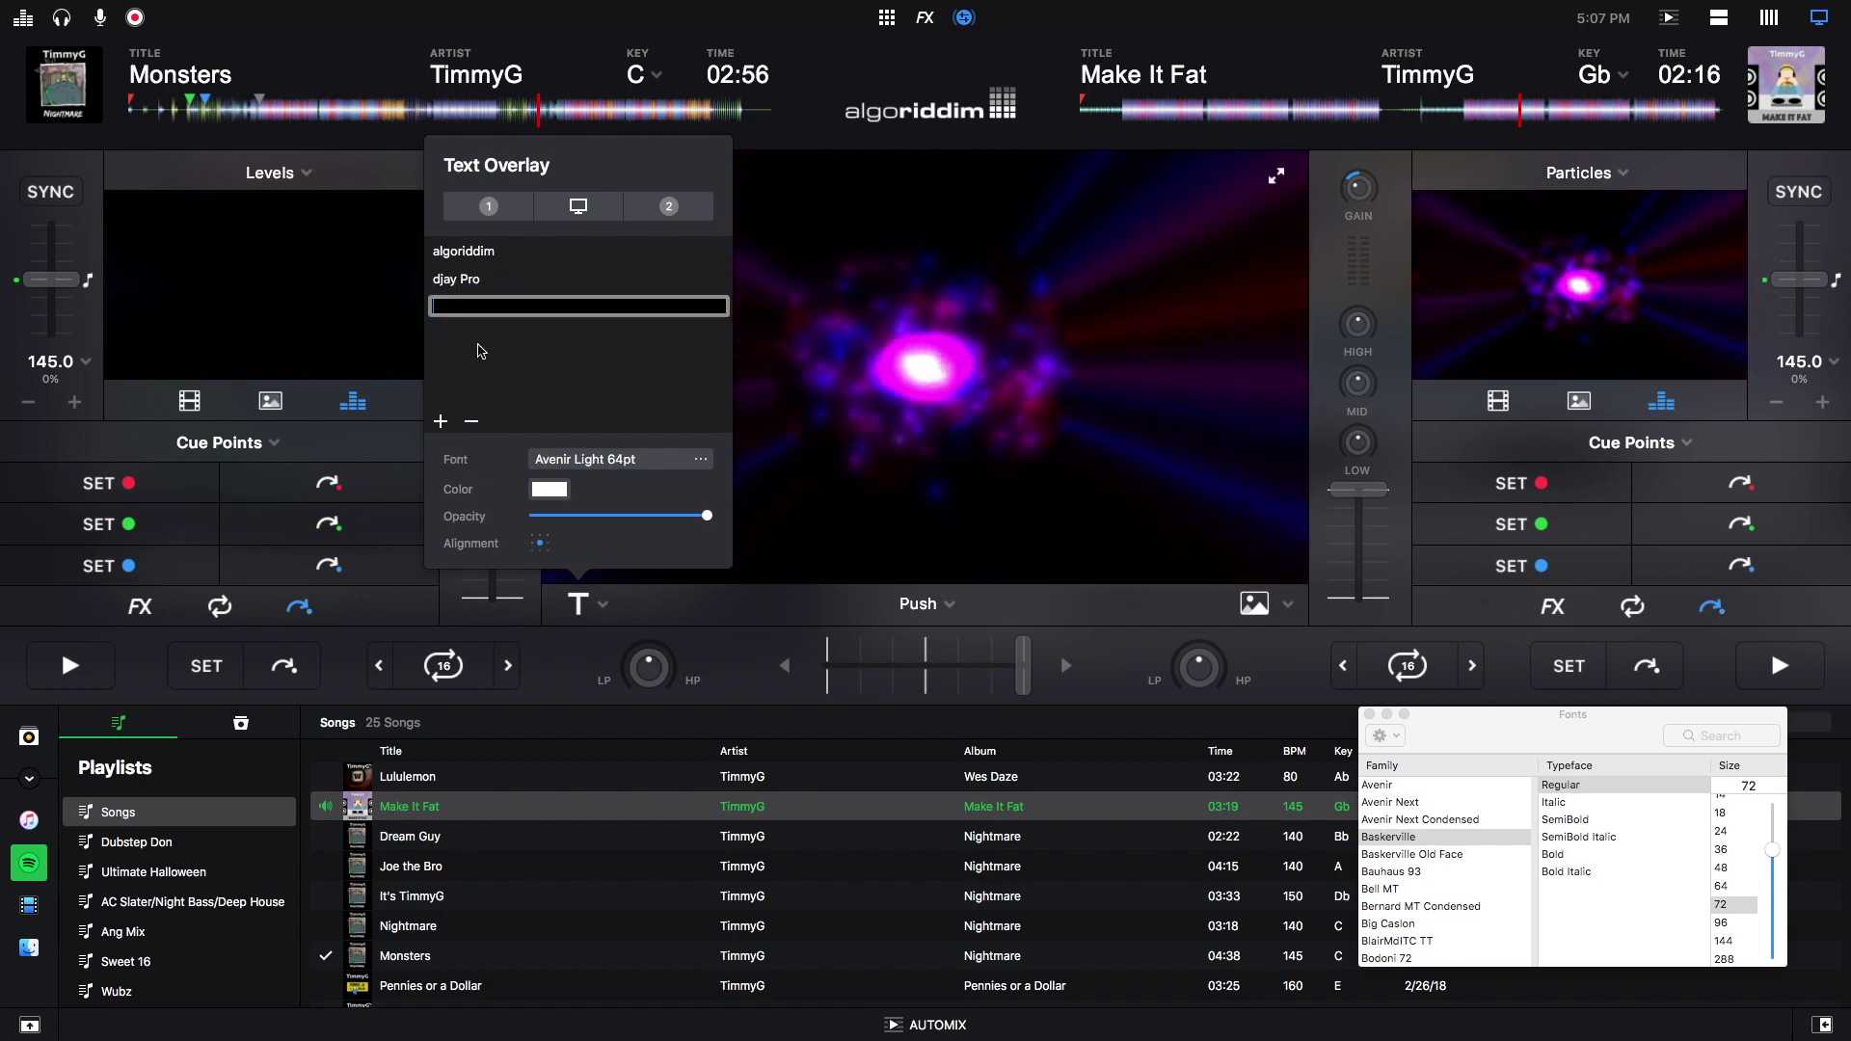
pyautogui.write('Happy Birthday')
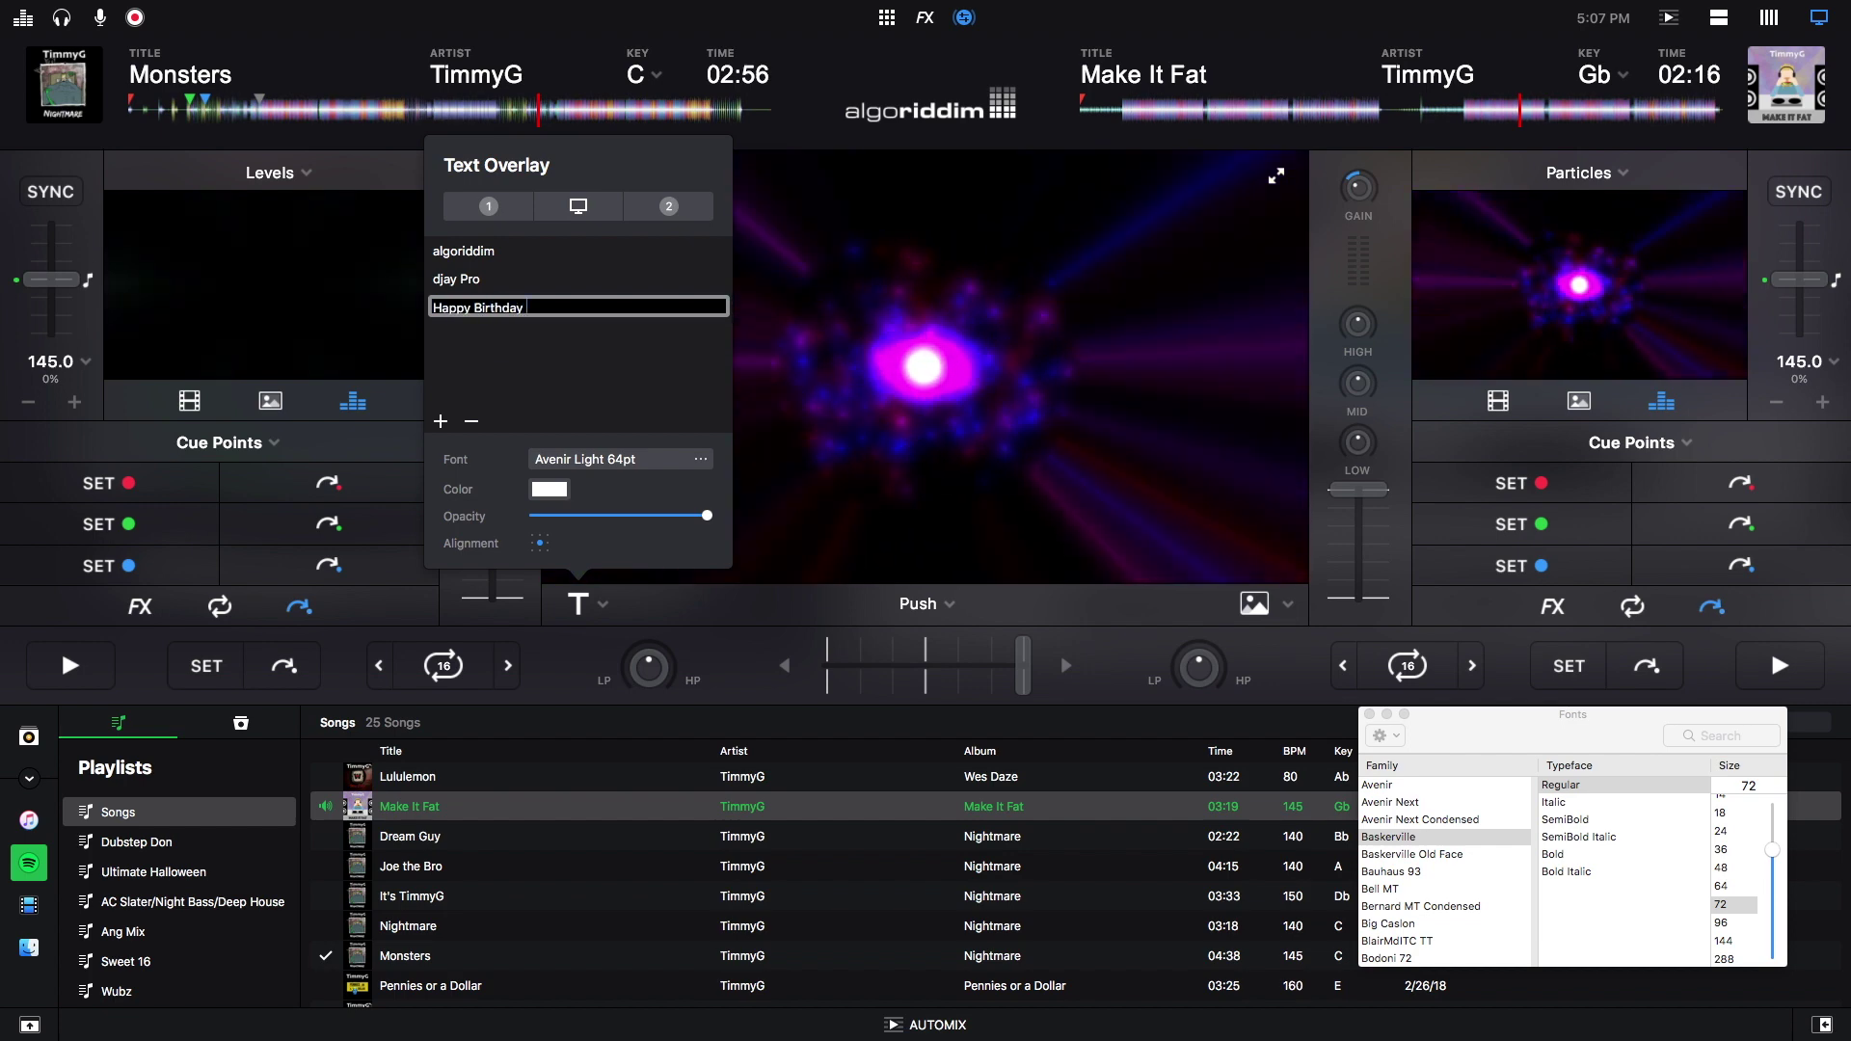
pyautogui.write(' John')
pyautogui.press('Return')
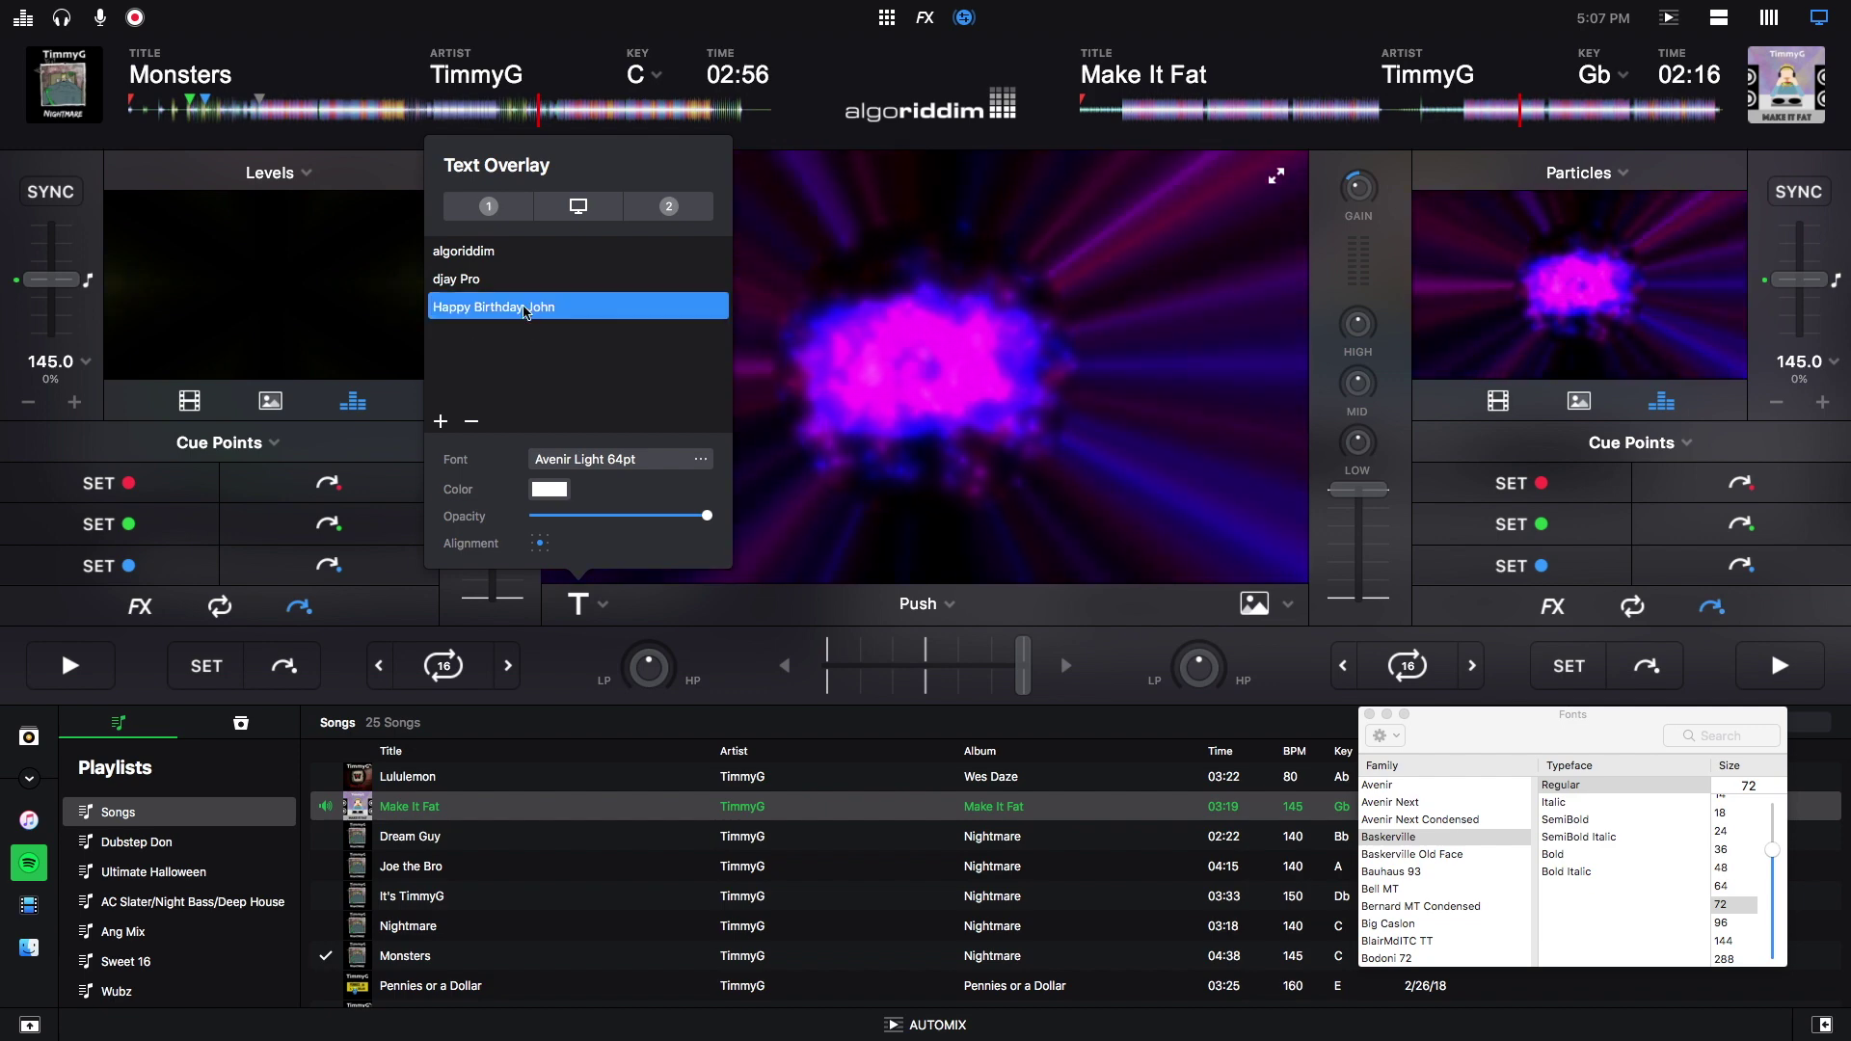
pyautogui.click(578, 205)
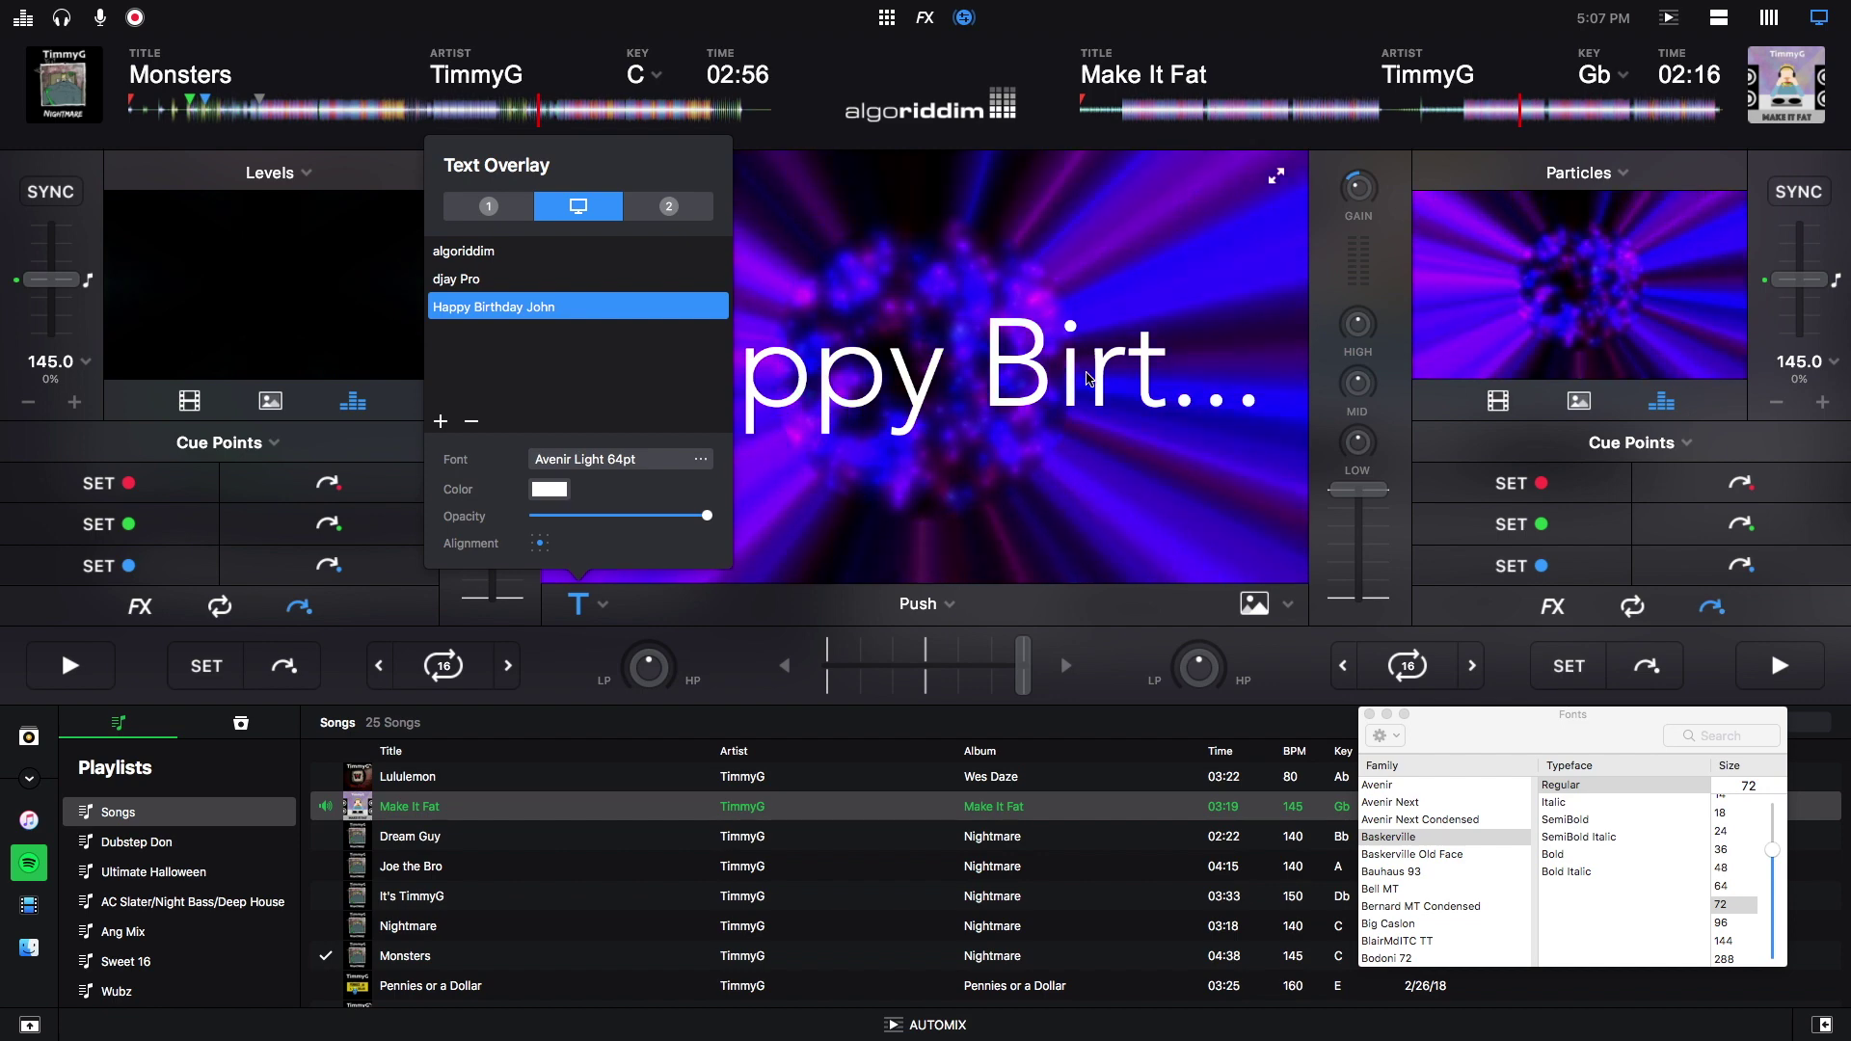
# Step: Shrink the birthday text from Baskerville 64 through 48 to 36 pt, then delete the overlay
pyautogui.click(1723, 886)
pyautogui.click(1725, 873)
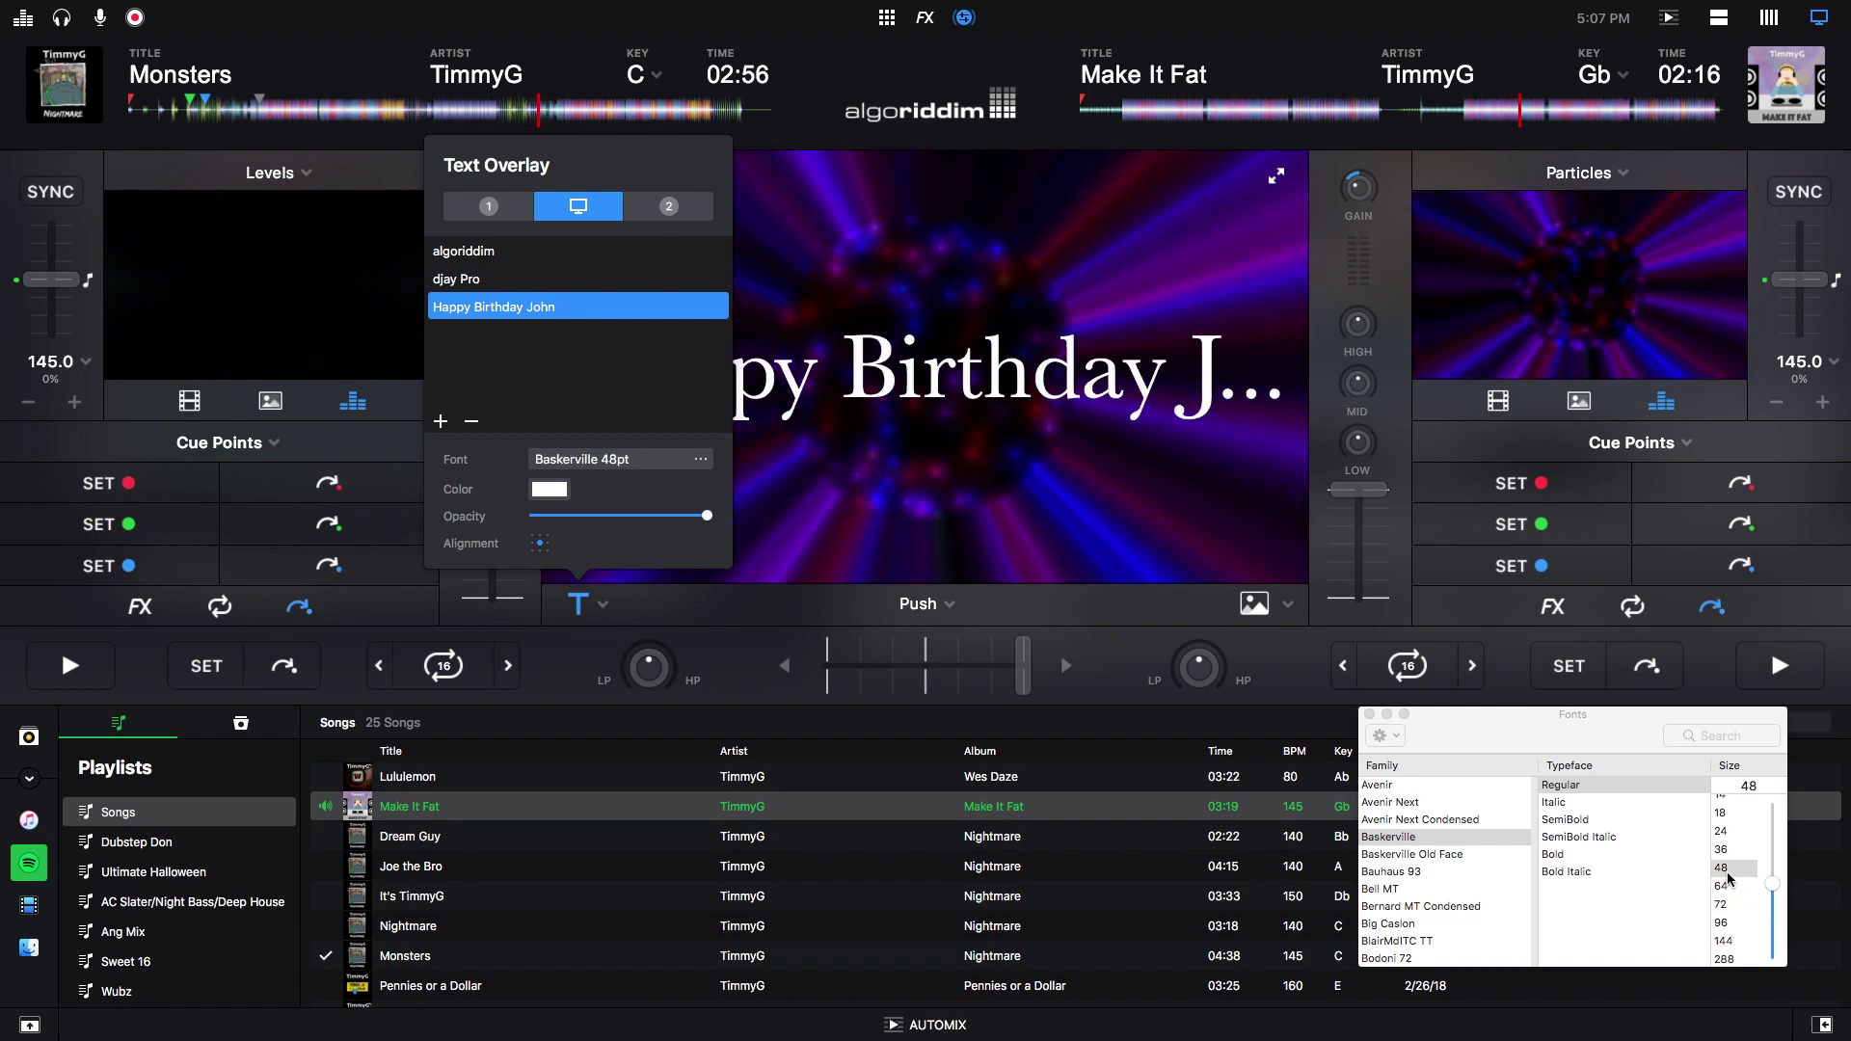
pyautogui.click(1728, 854)
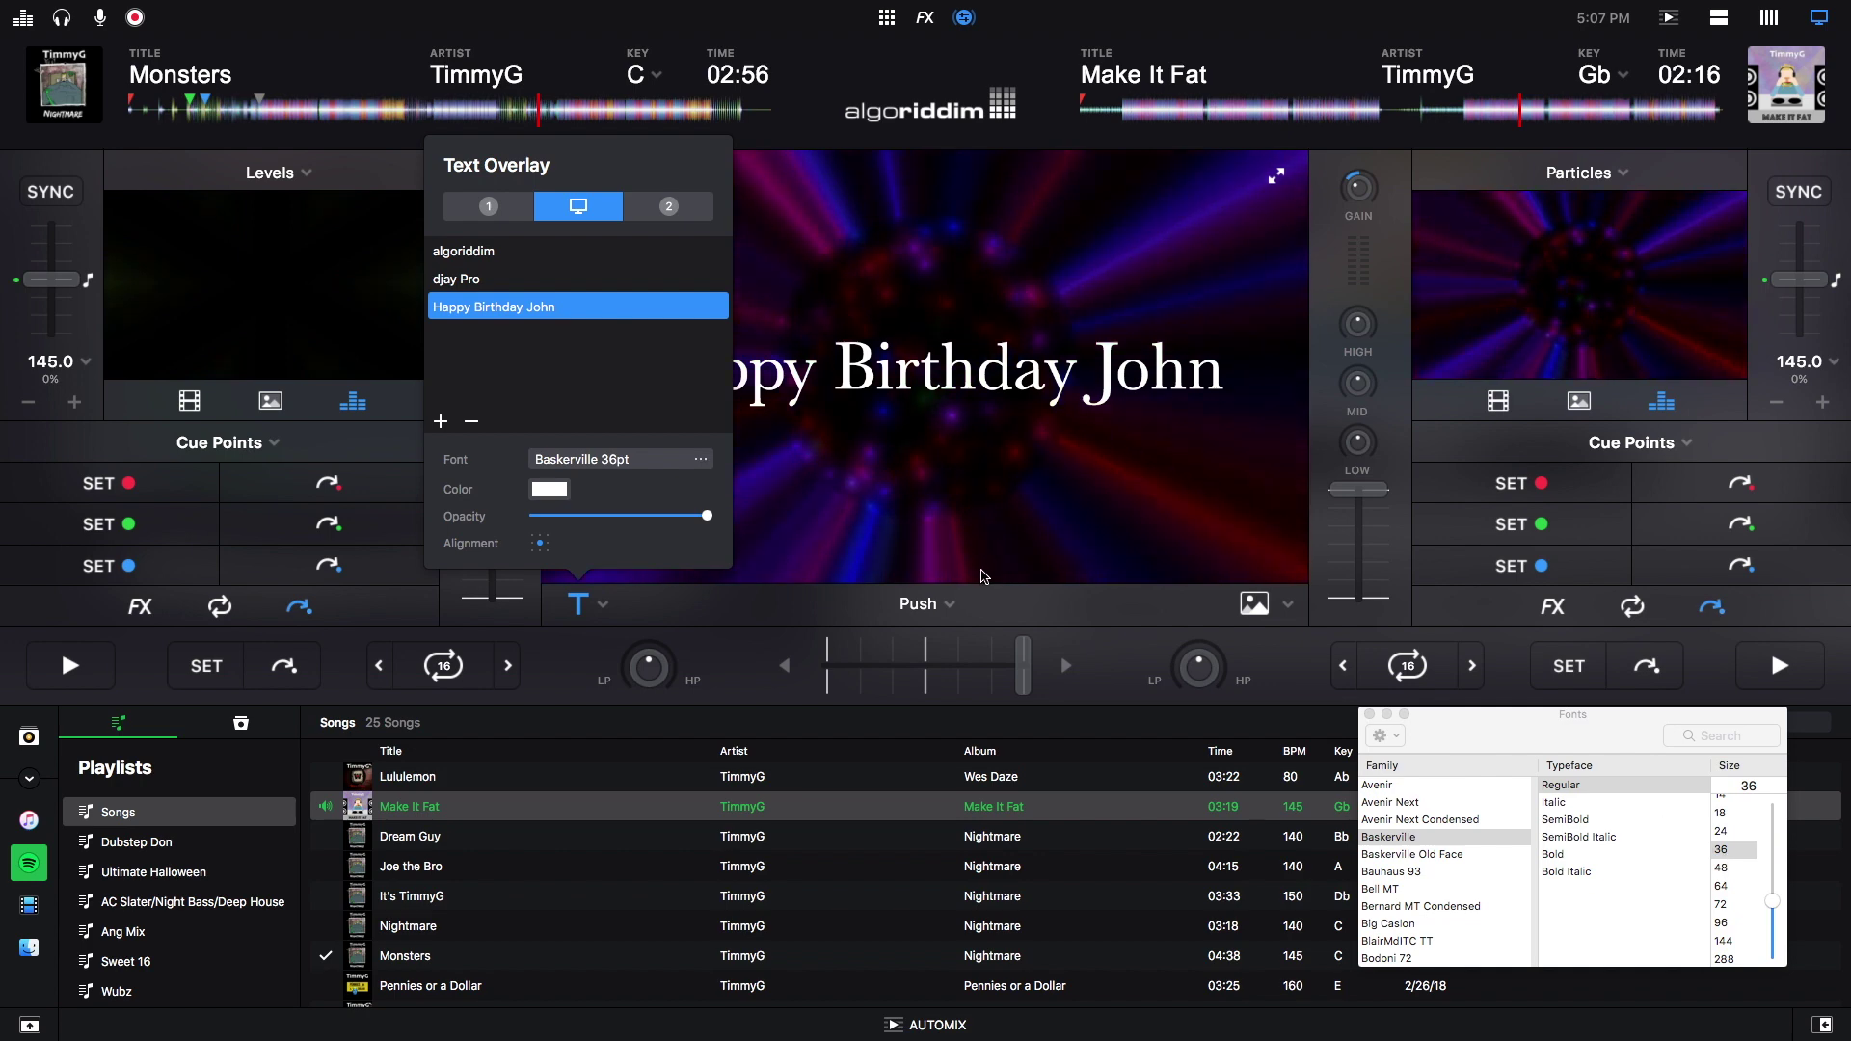
pyautogui.click(771, 609)
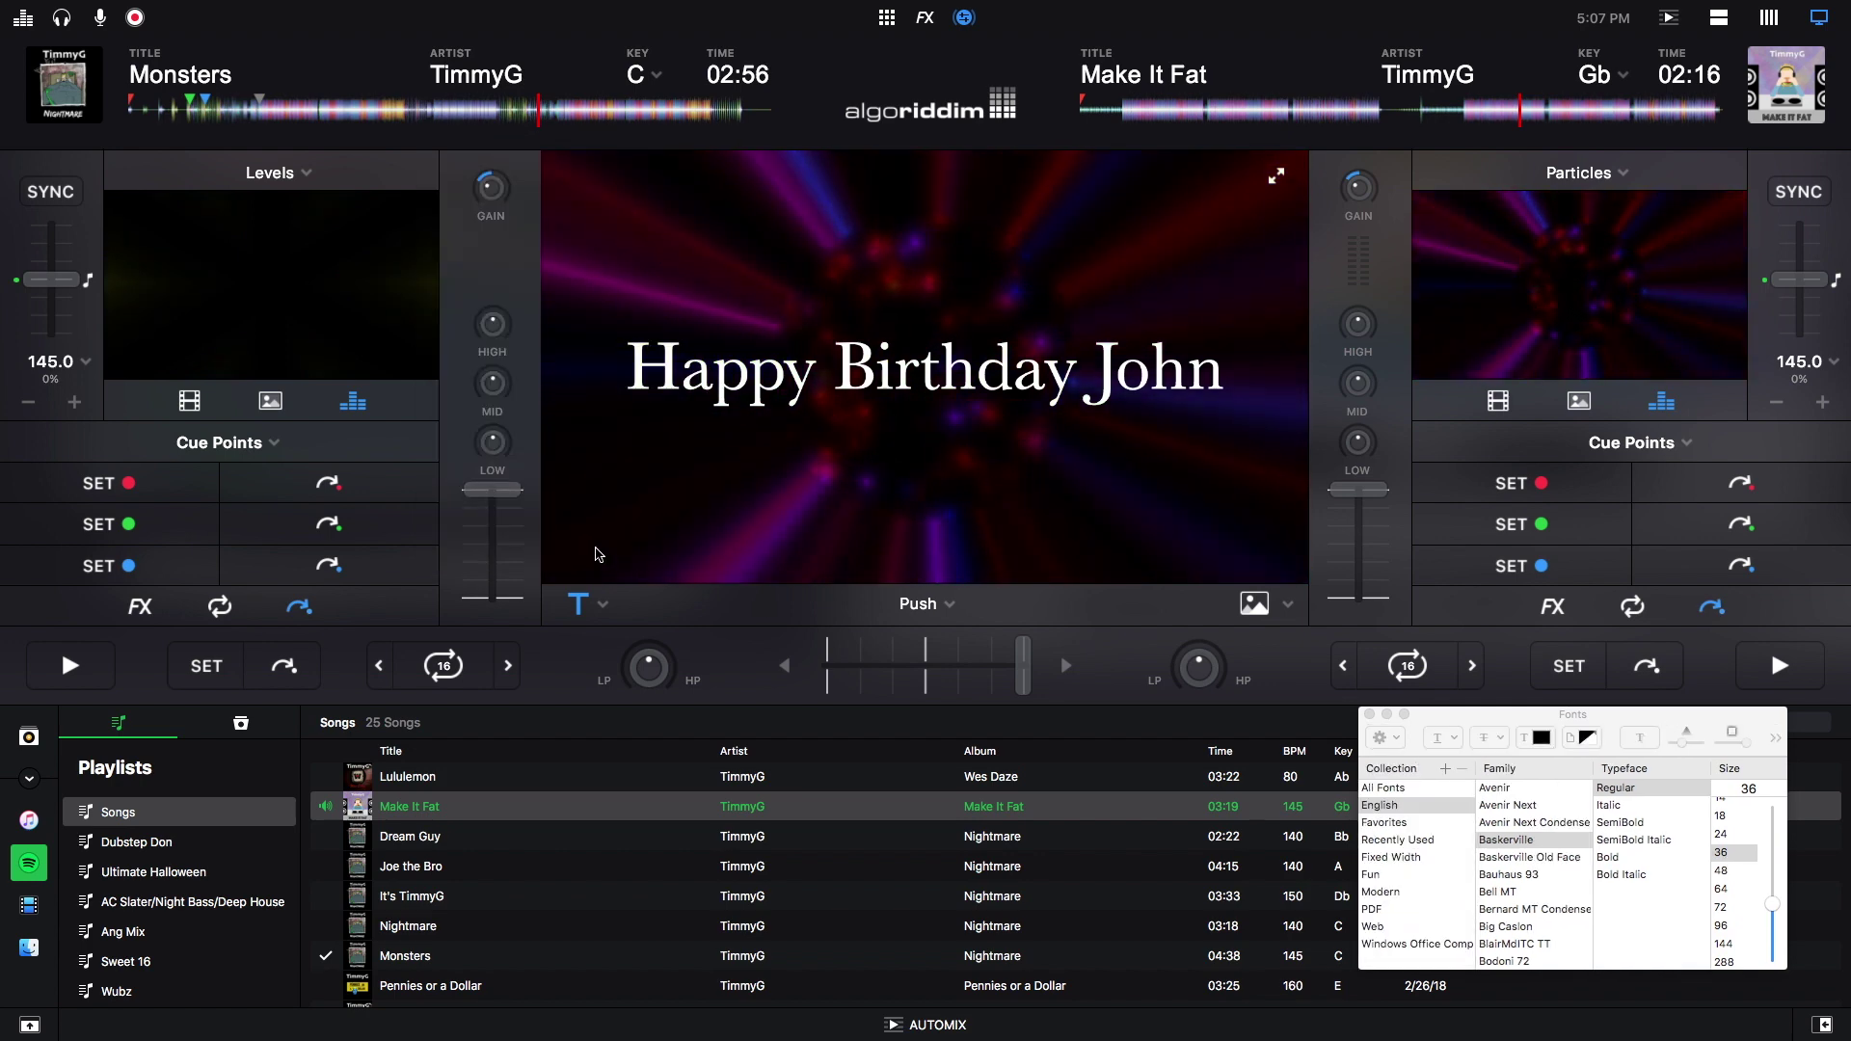
pyautogui.click(572, 604)
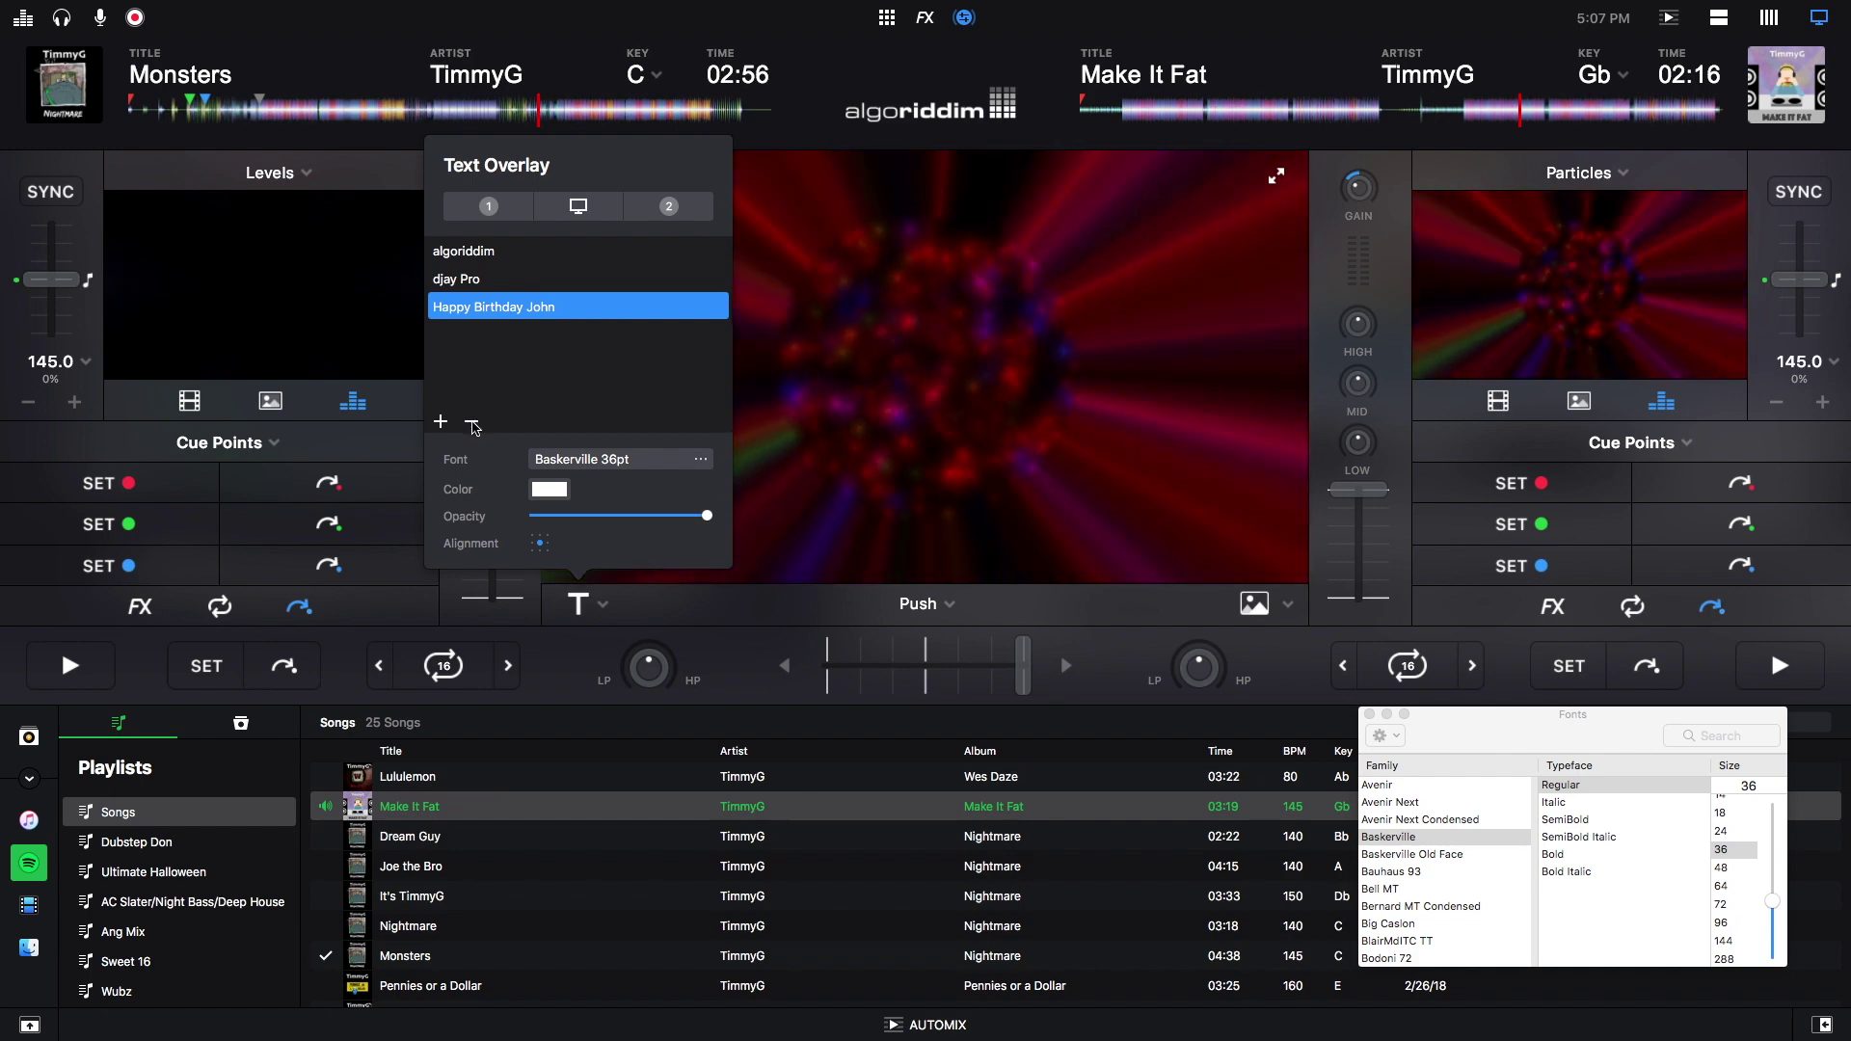
pyautogui.press('BackSpace')
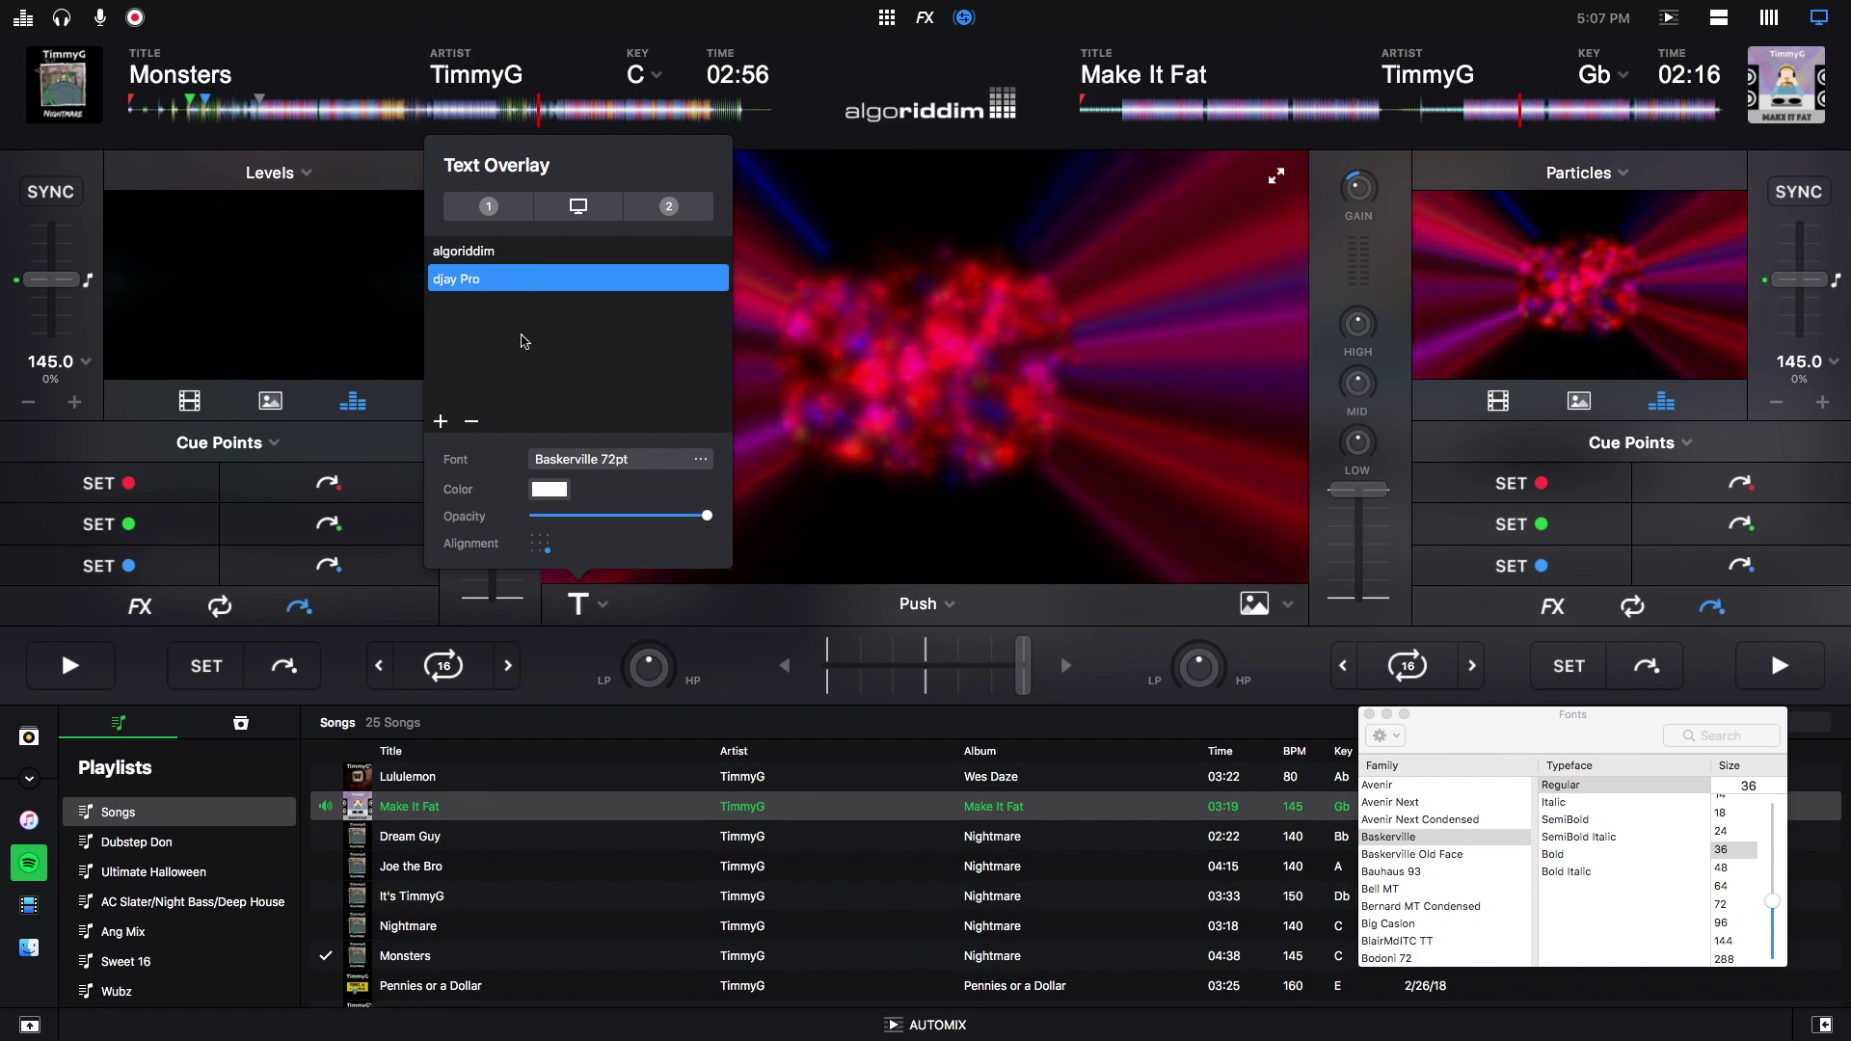